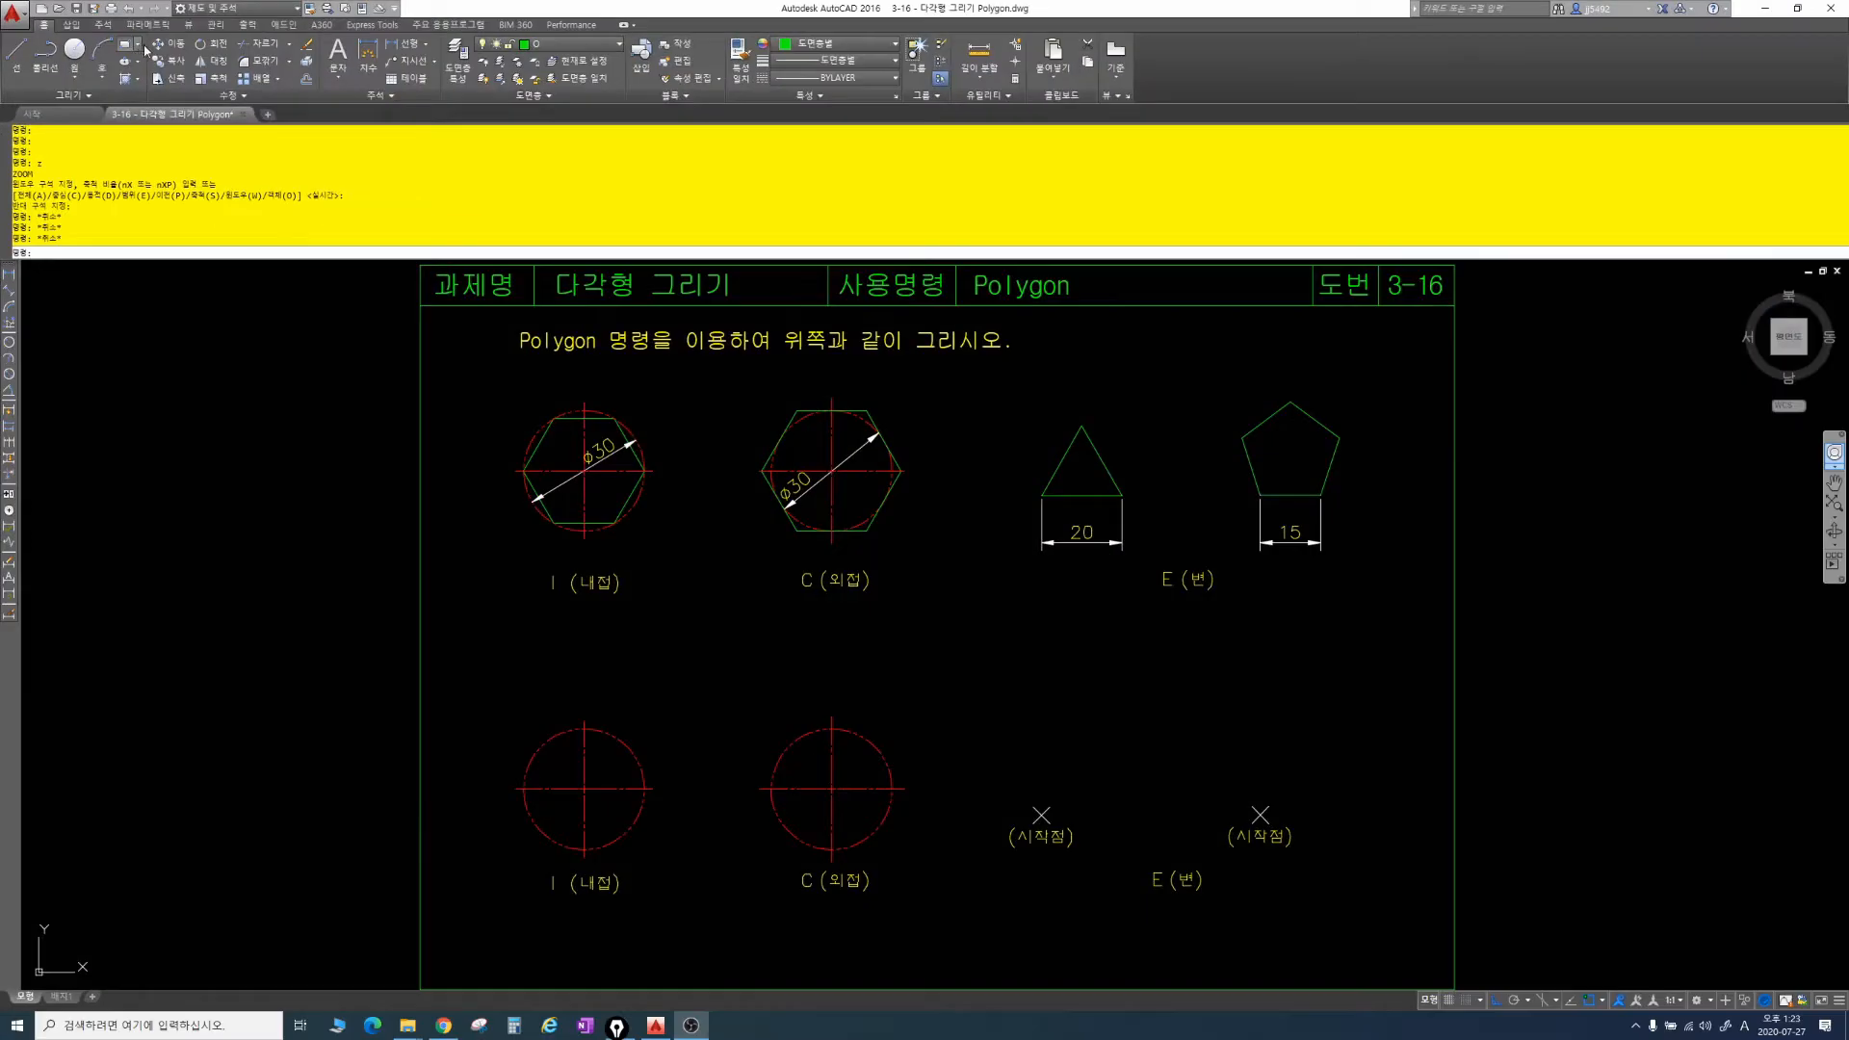
Step: Draw a six-sided polygon centred on the lower I (내접) circle, inscribed in a circle with radius 15
{"action": "left_click", "coordinate": [276, 87]}
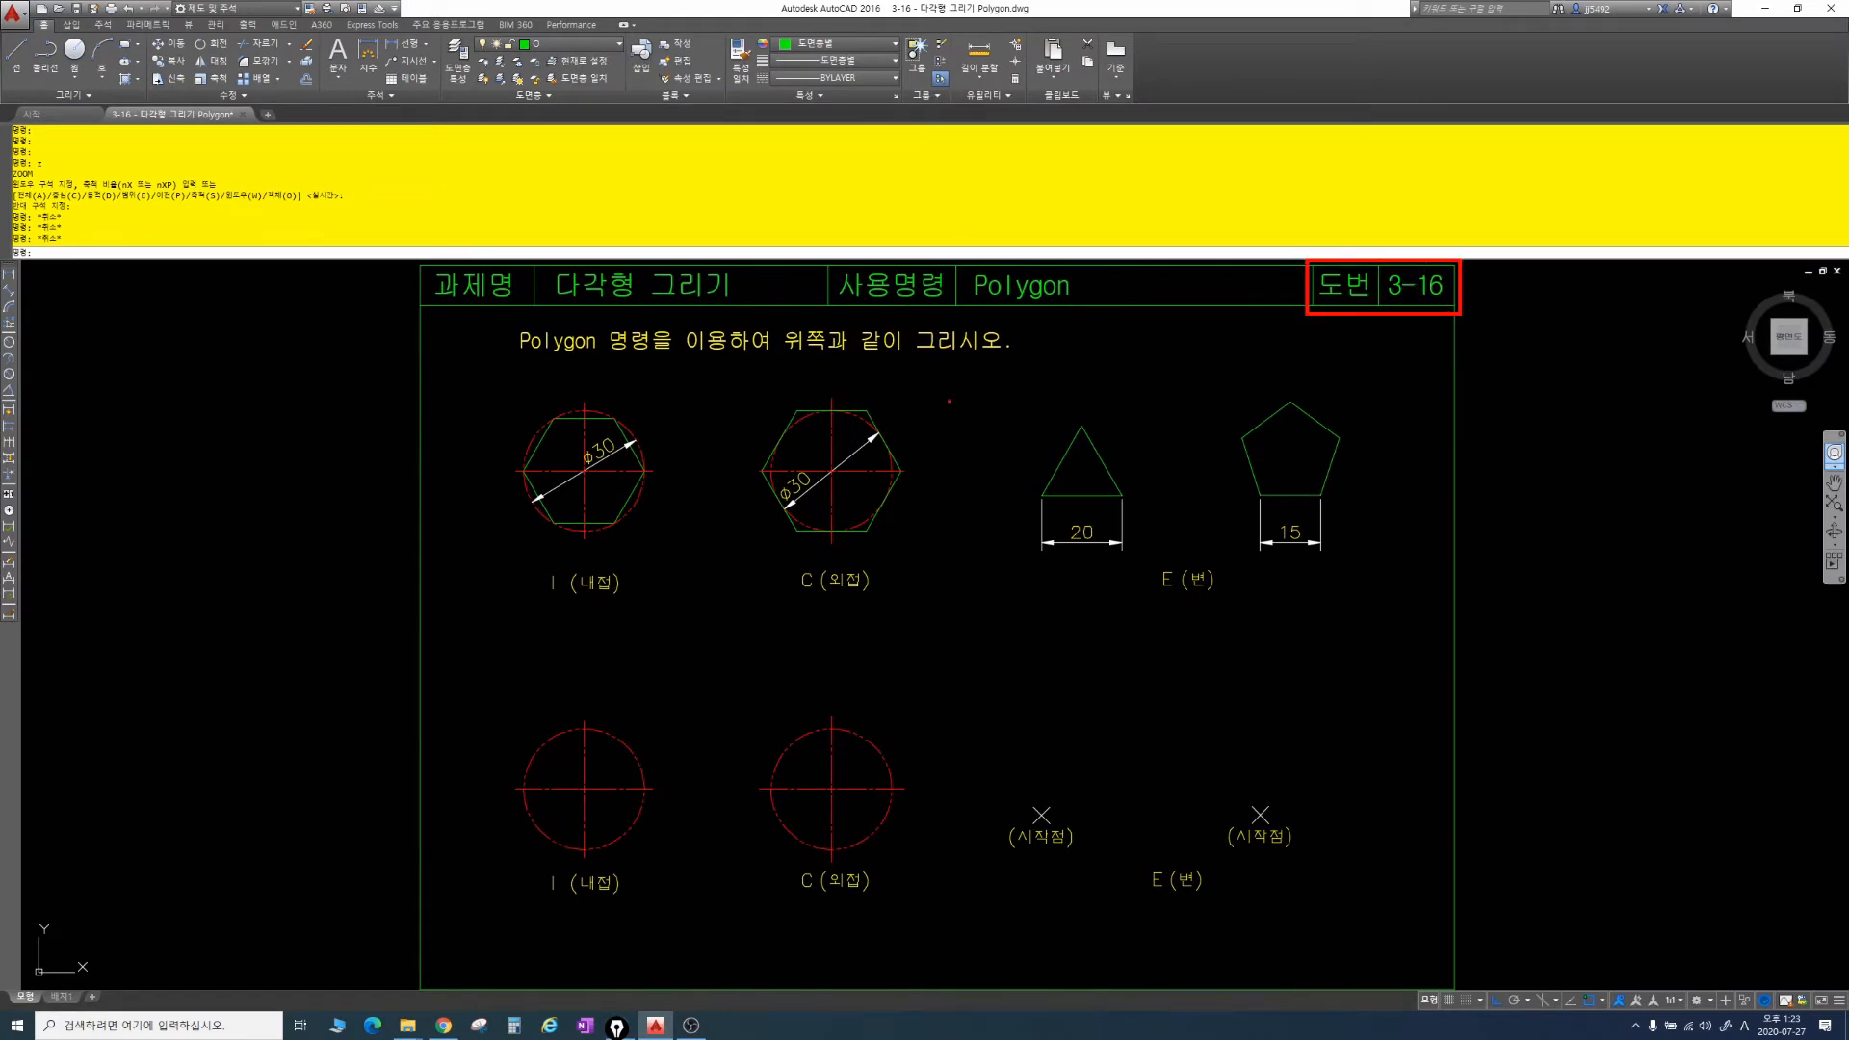
{"action": "type", "text": "pol"}
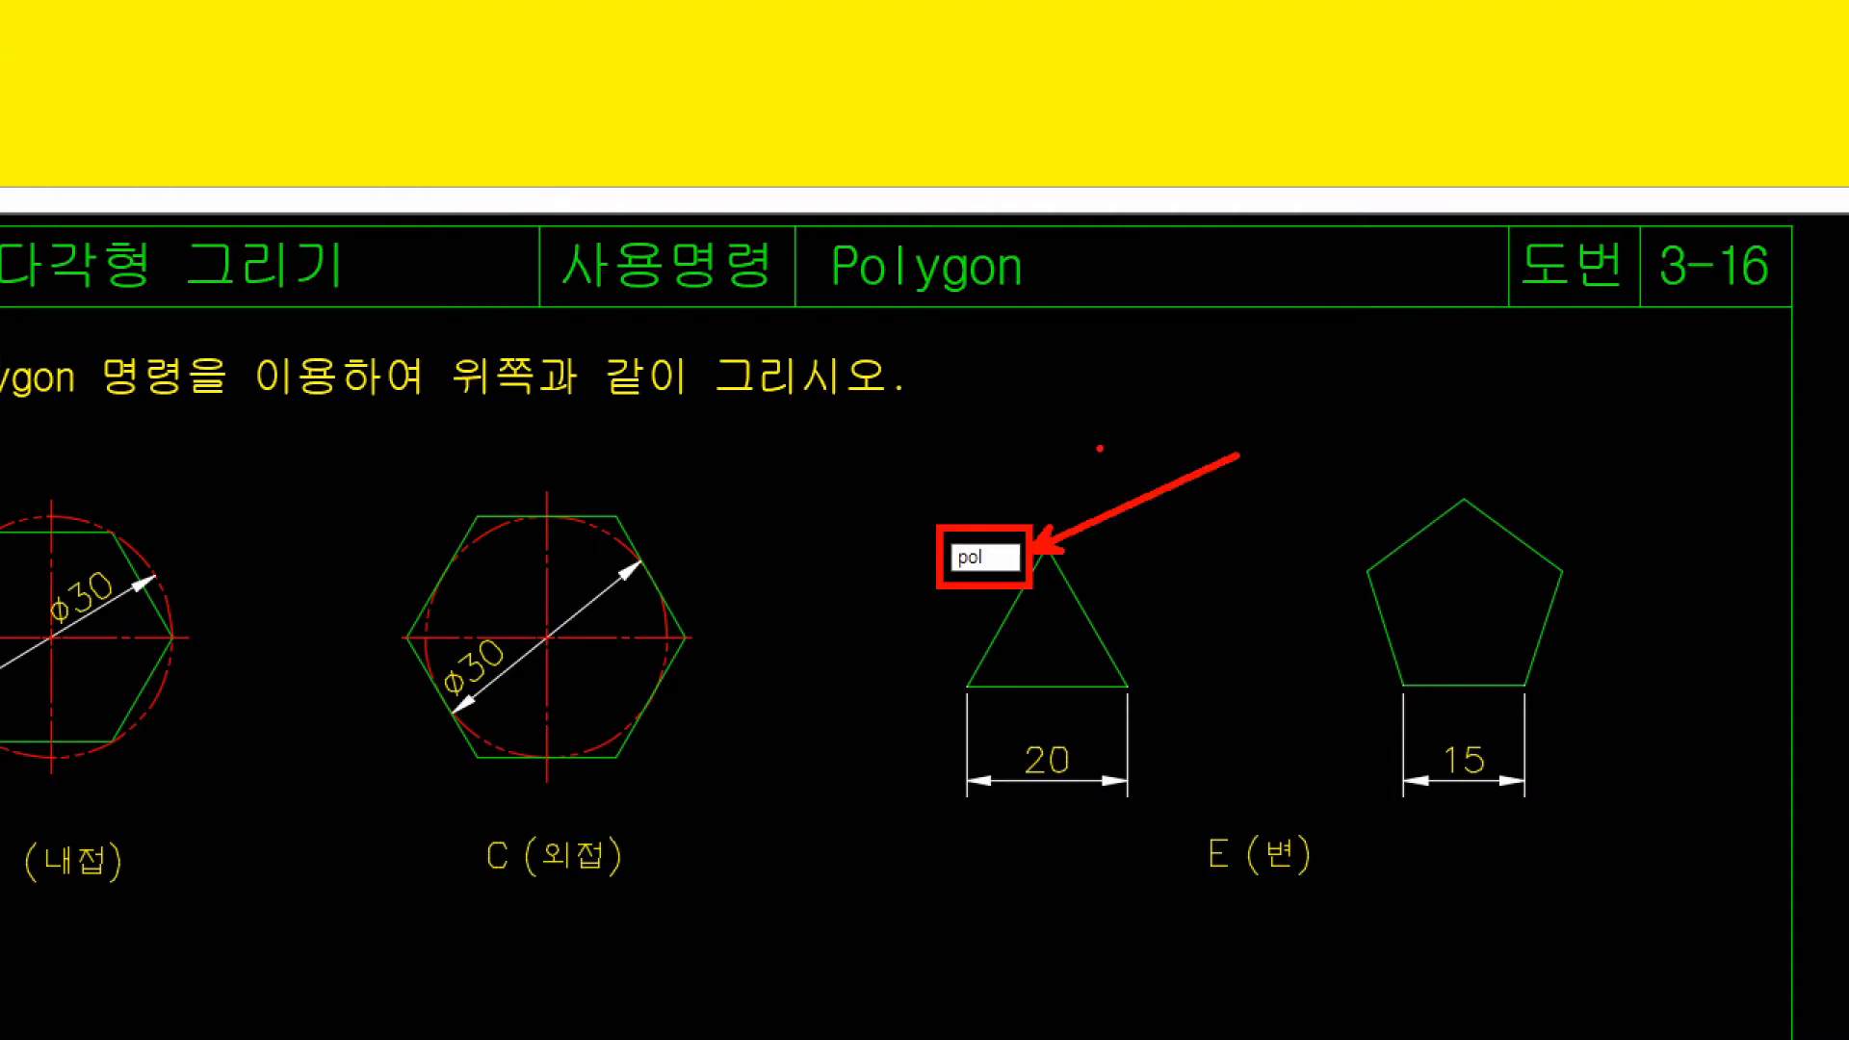
{"action": "key", "text": "Return"}
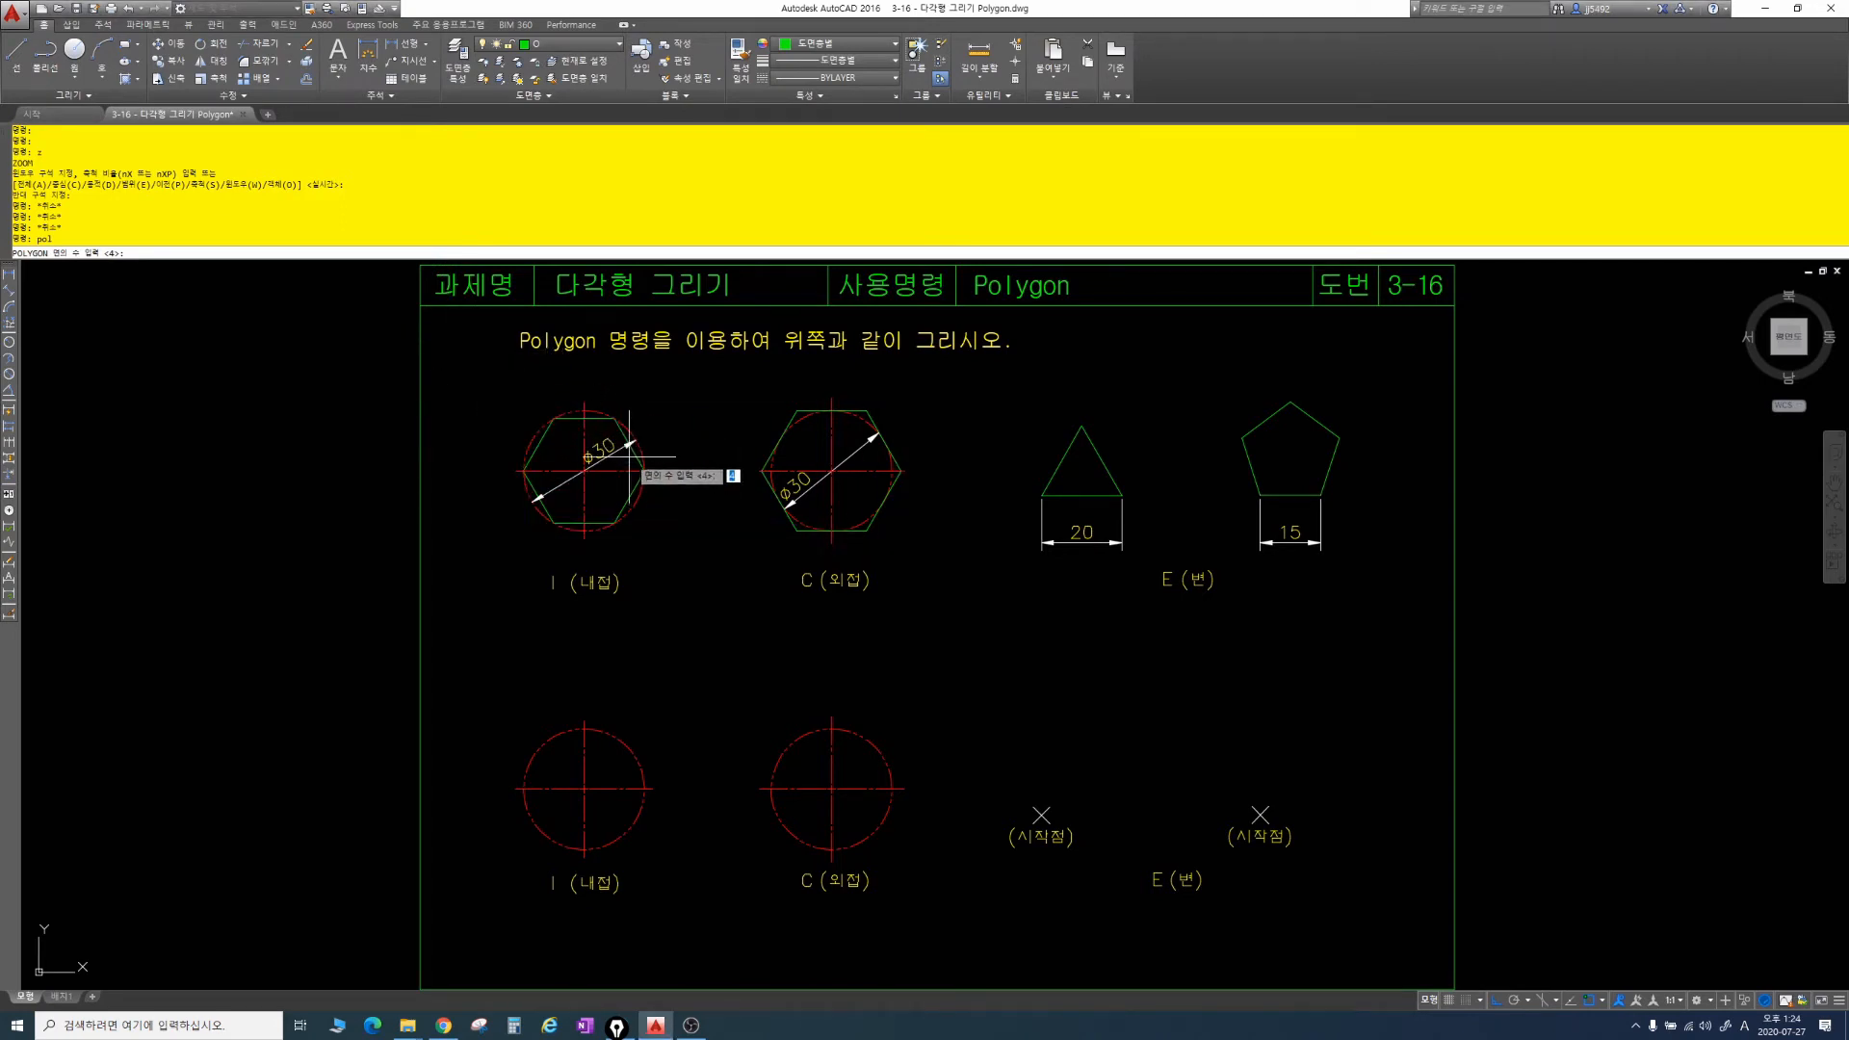
{"action": "key", "text": "Return"}
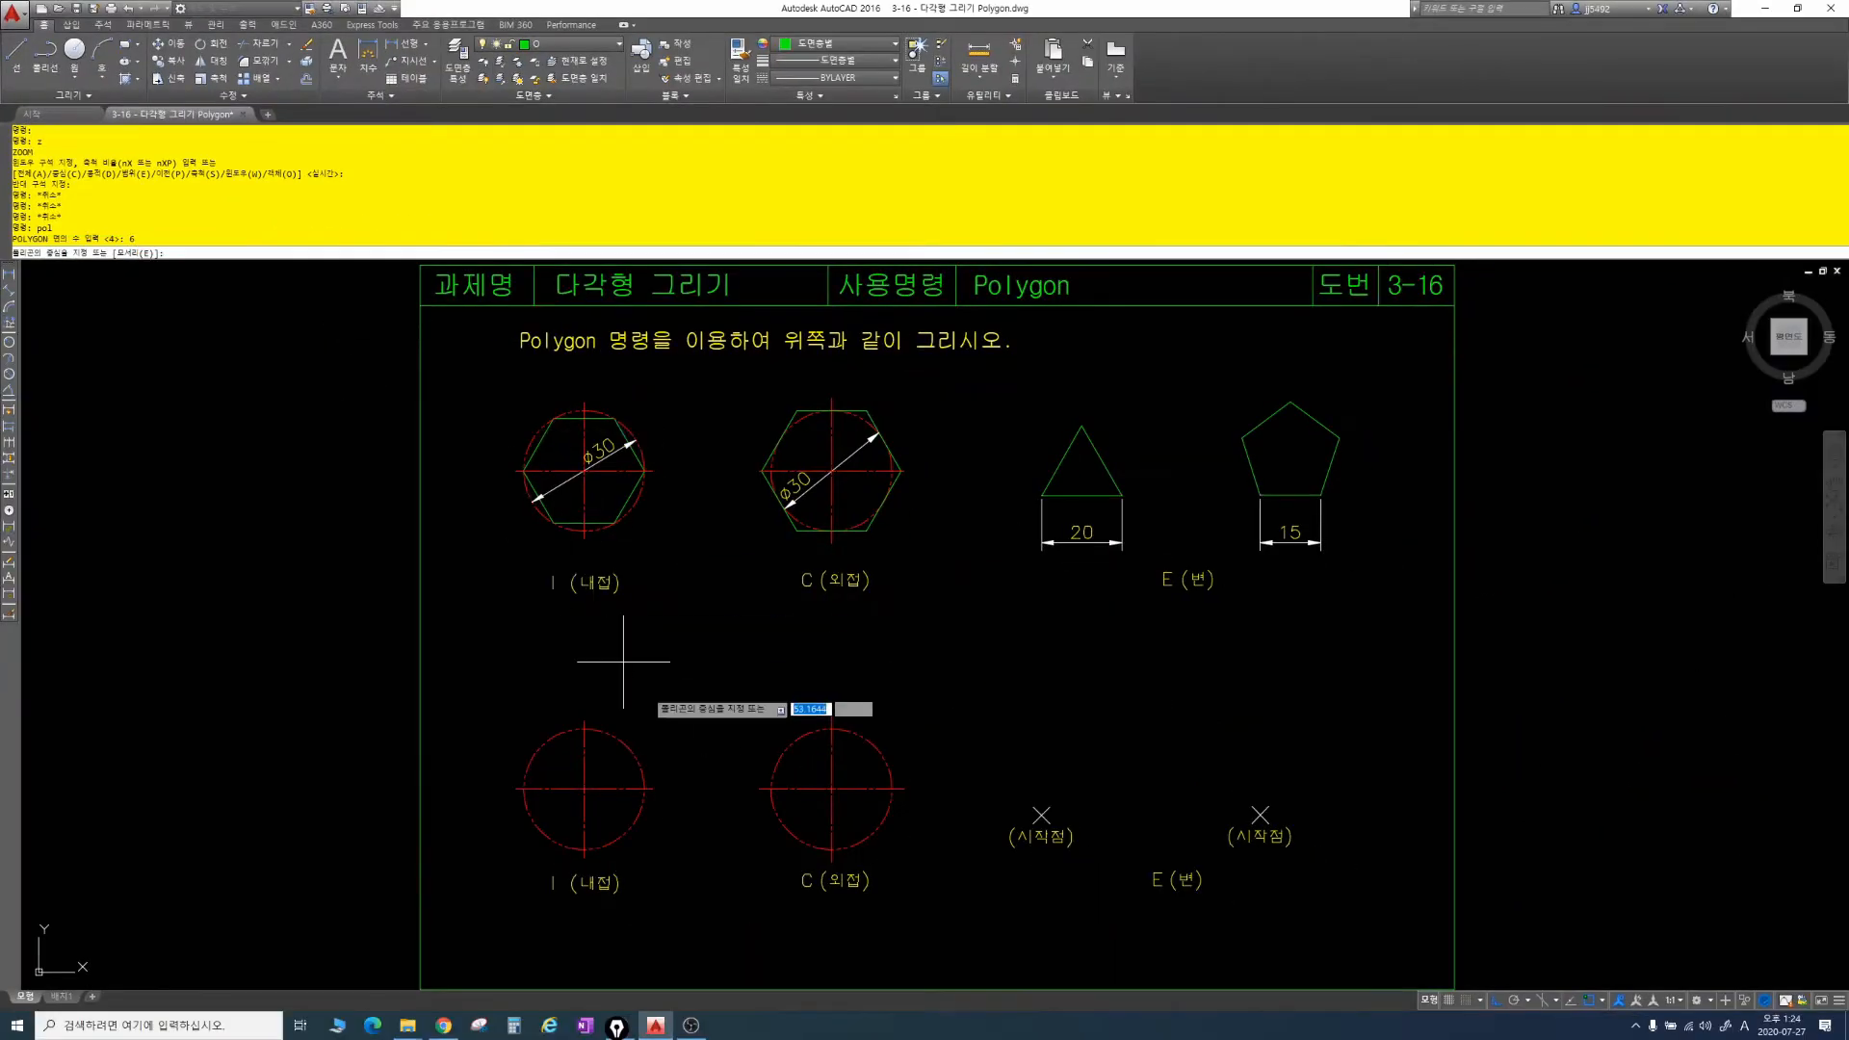
{"action": "left_click", "coordinate": [585, 789]}
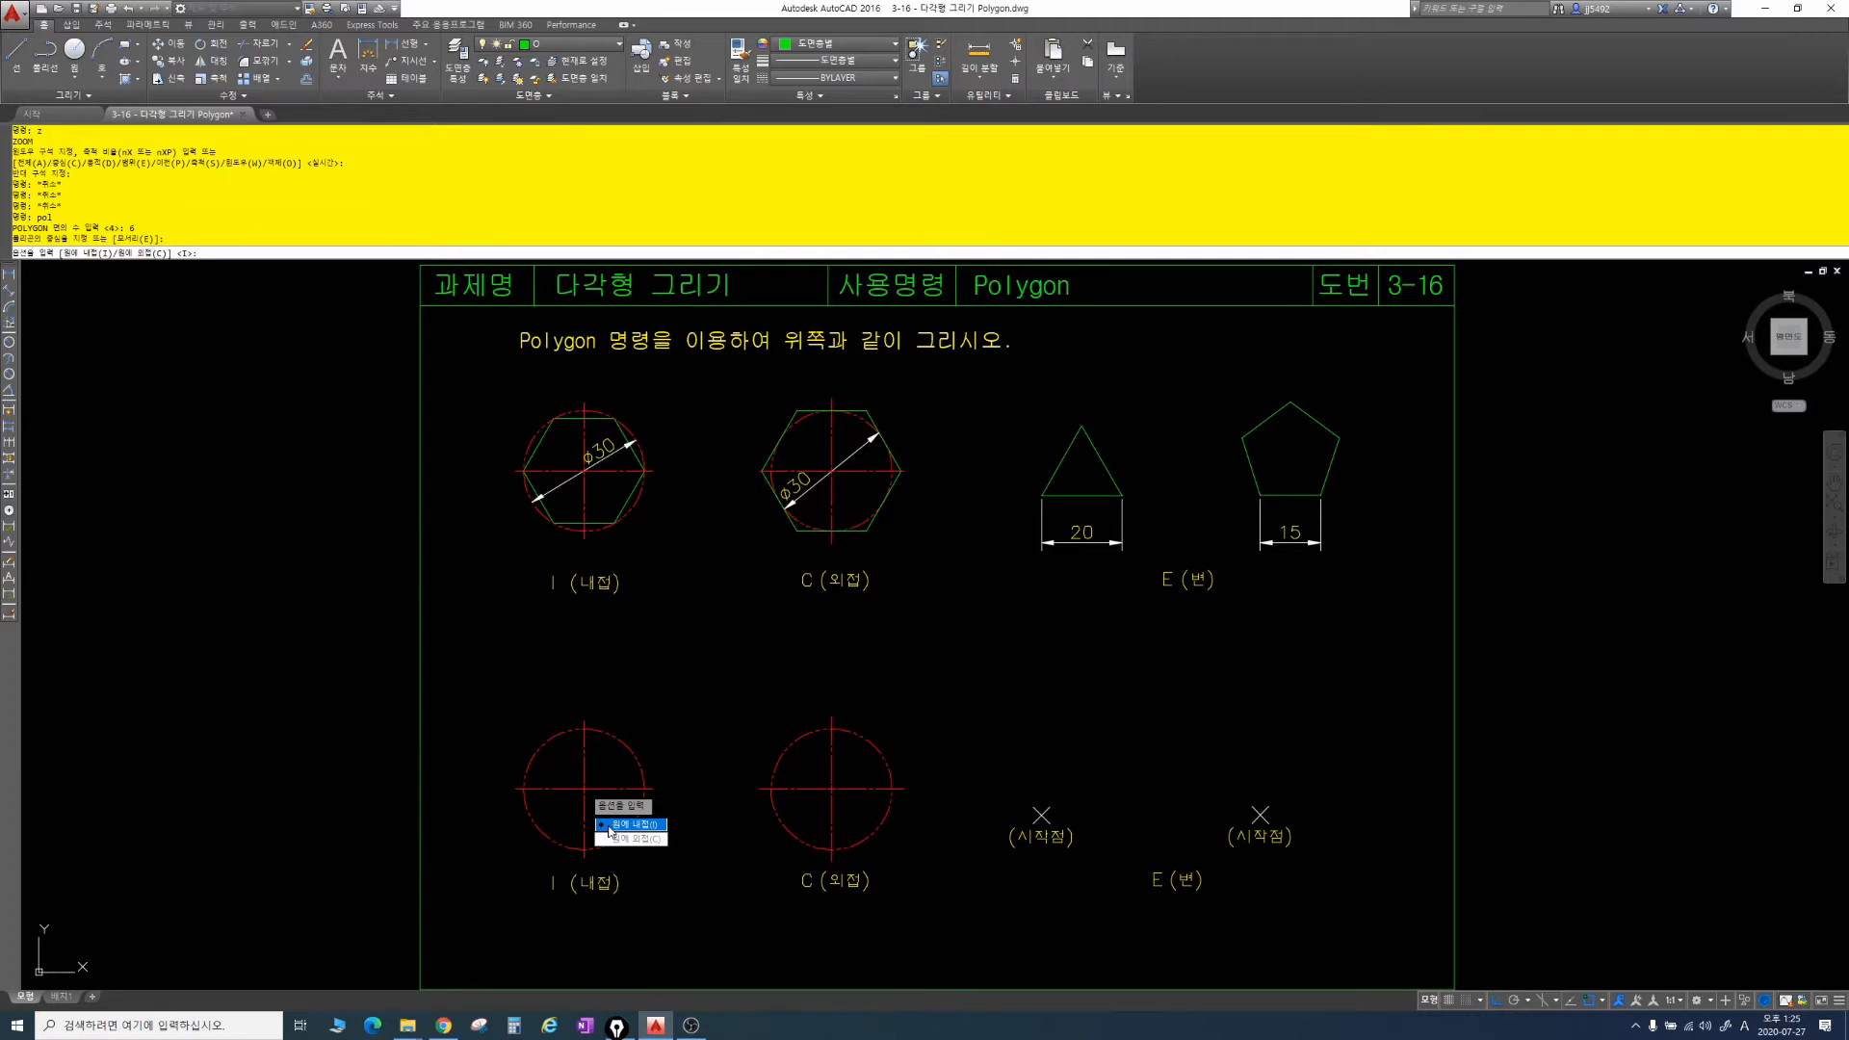
{"action": "left_click", "coordinate": [626, 825]}
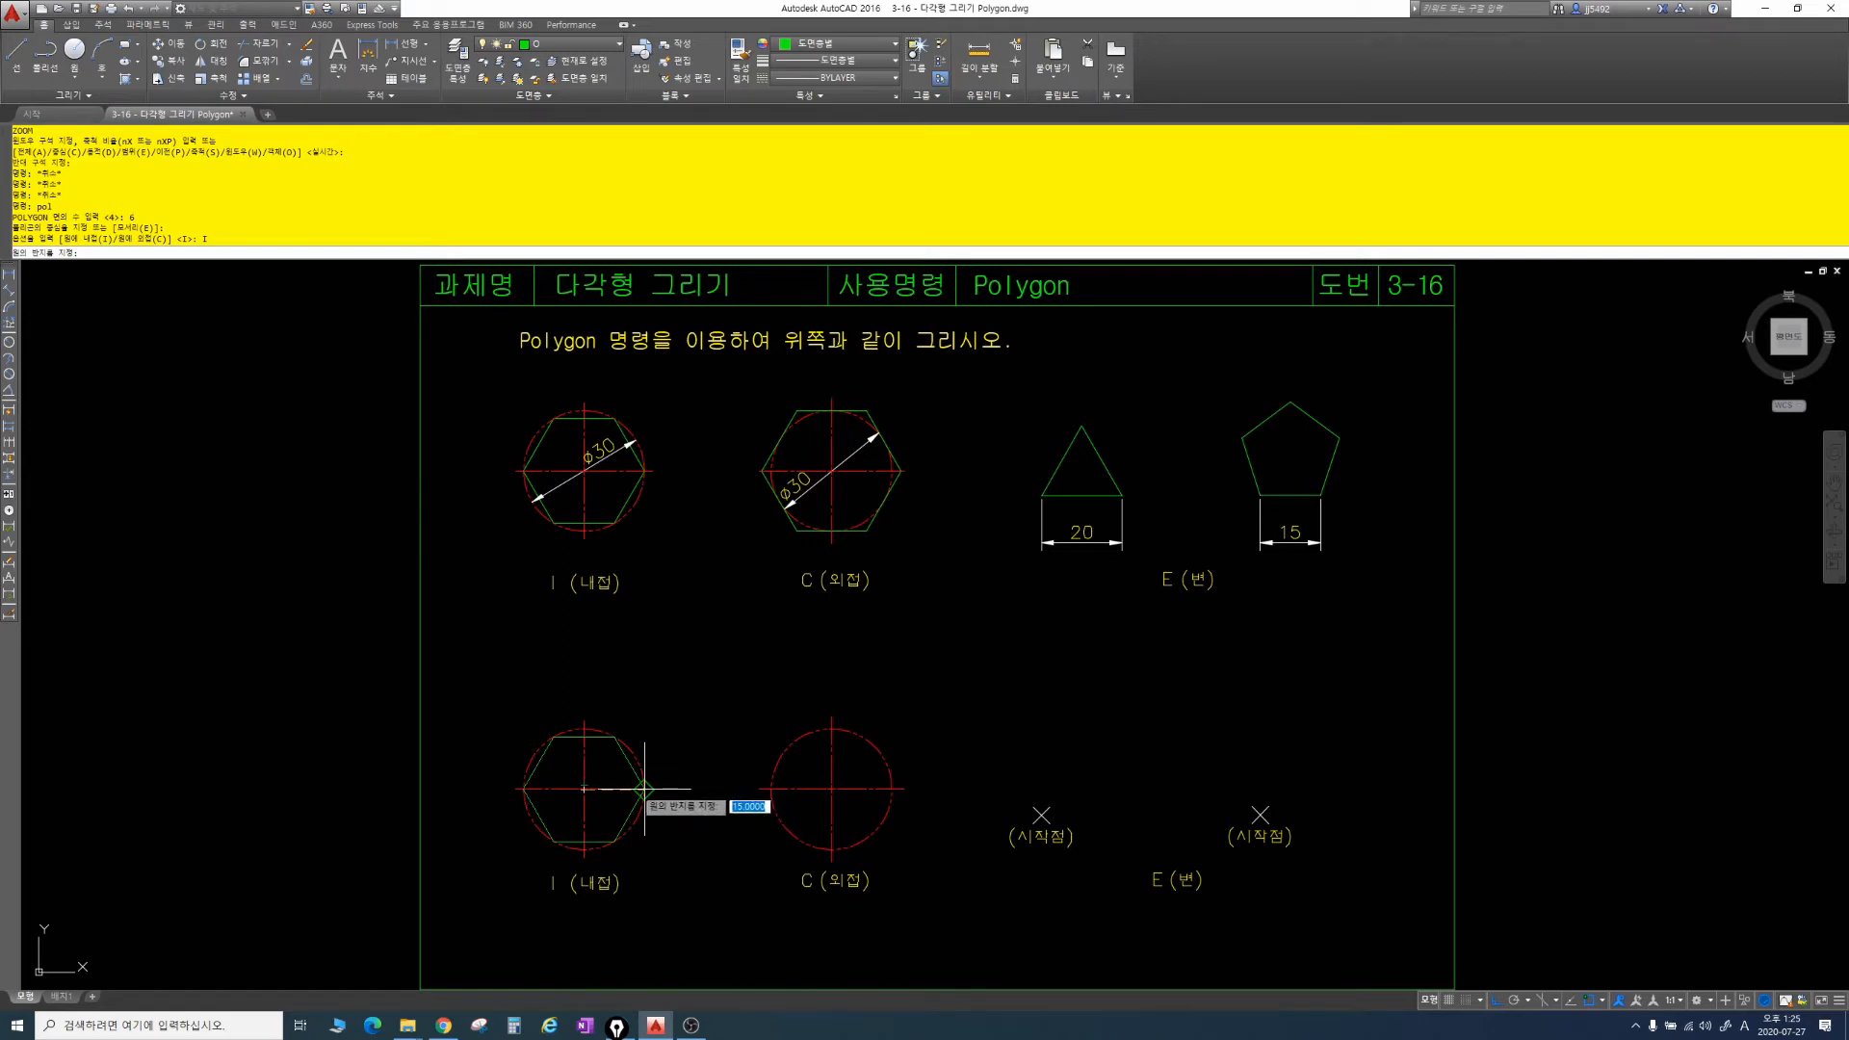
{"action": "type", "text": "15"}
{"action": "key", "text": "Return"}
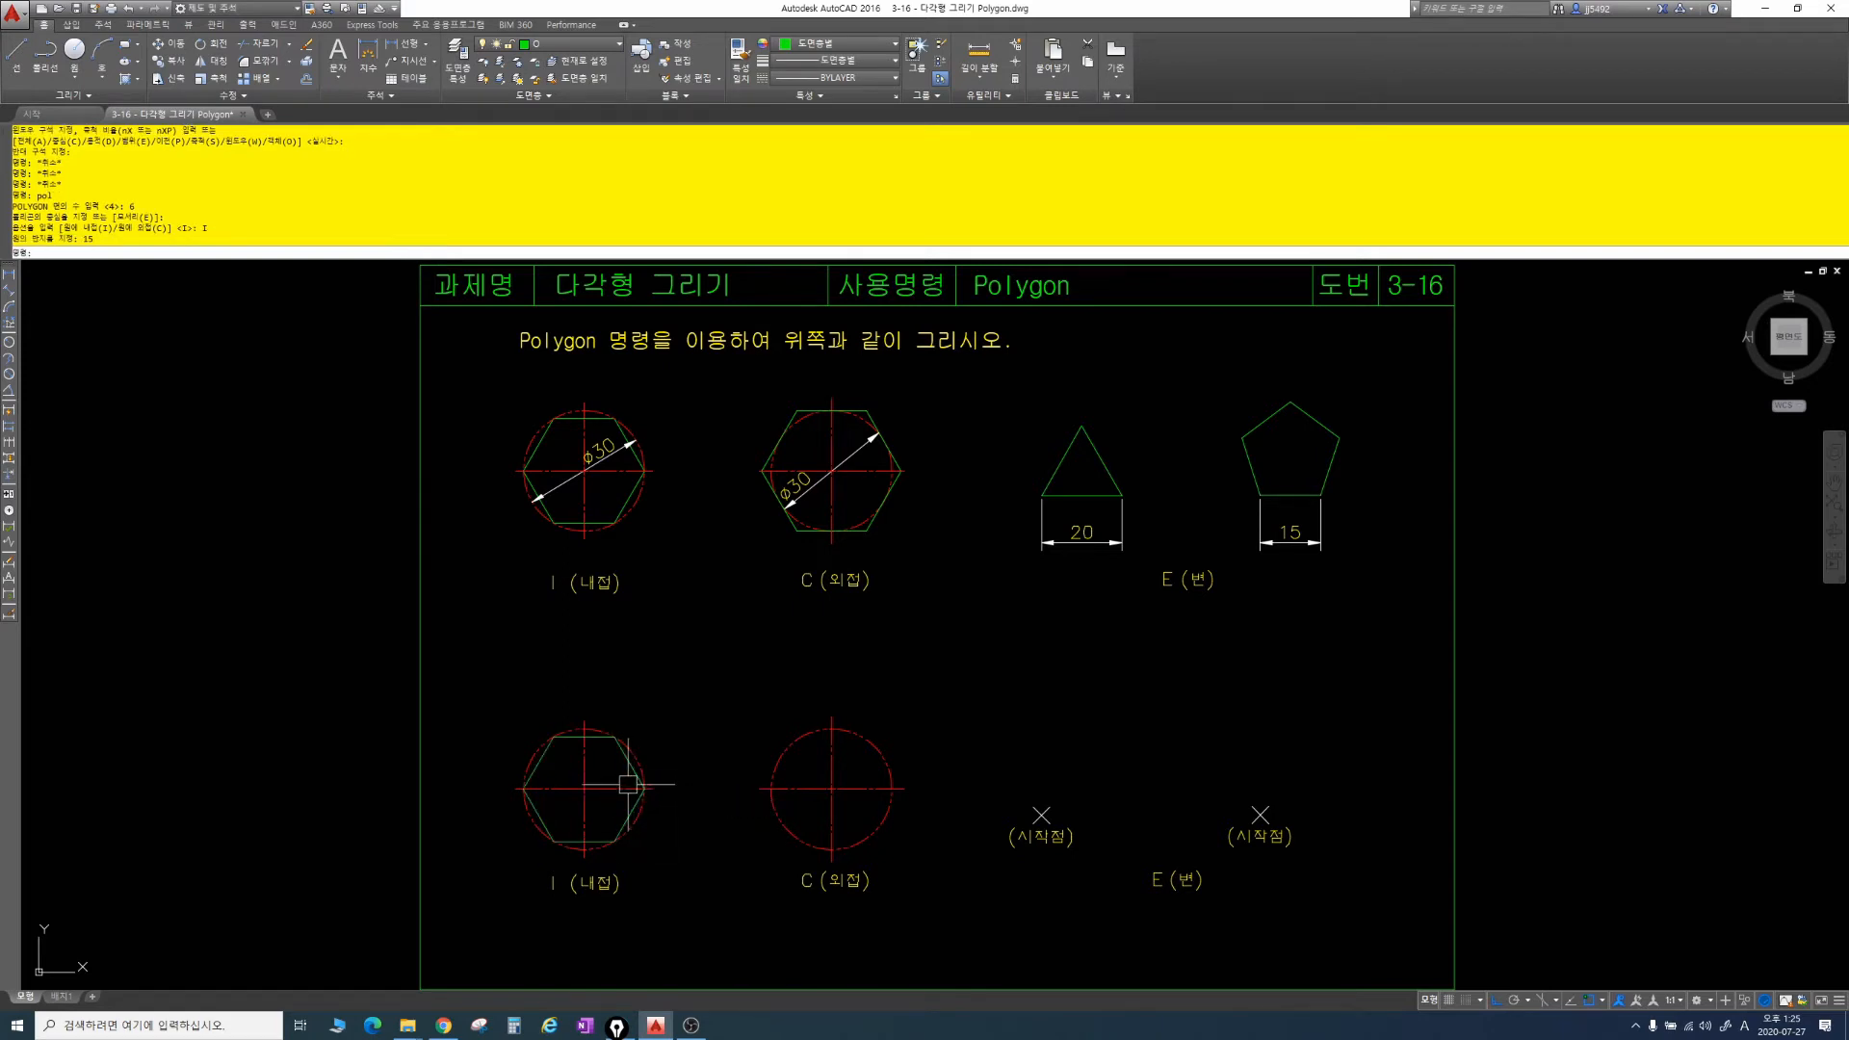
{"action": "key", "text": "Escape"}
Step: Add a radius dimension and a diameter dimension to the lower I (내접) circle
{"action": "scroll", "coordinate": [611, 805], "scroll_direction": "up", "scroll_amount": 4}
{"action": "middle_click_drag", "start_coordinate": [610, 805], "coordinate": [628, 648]}
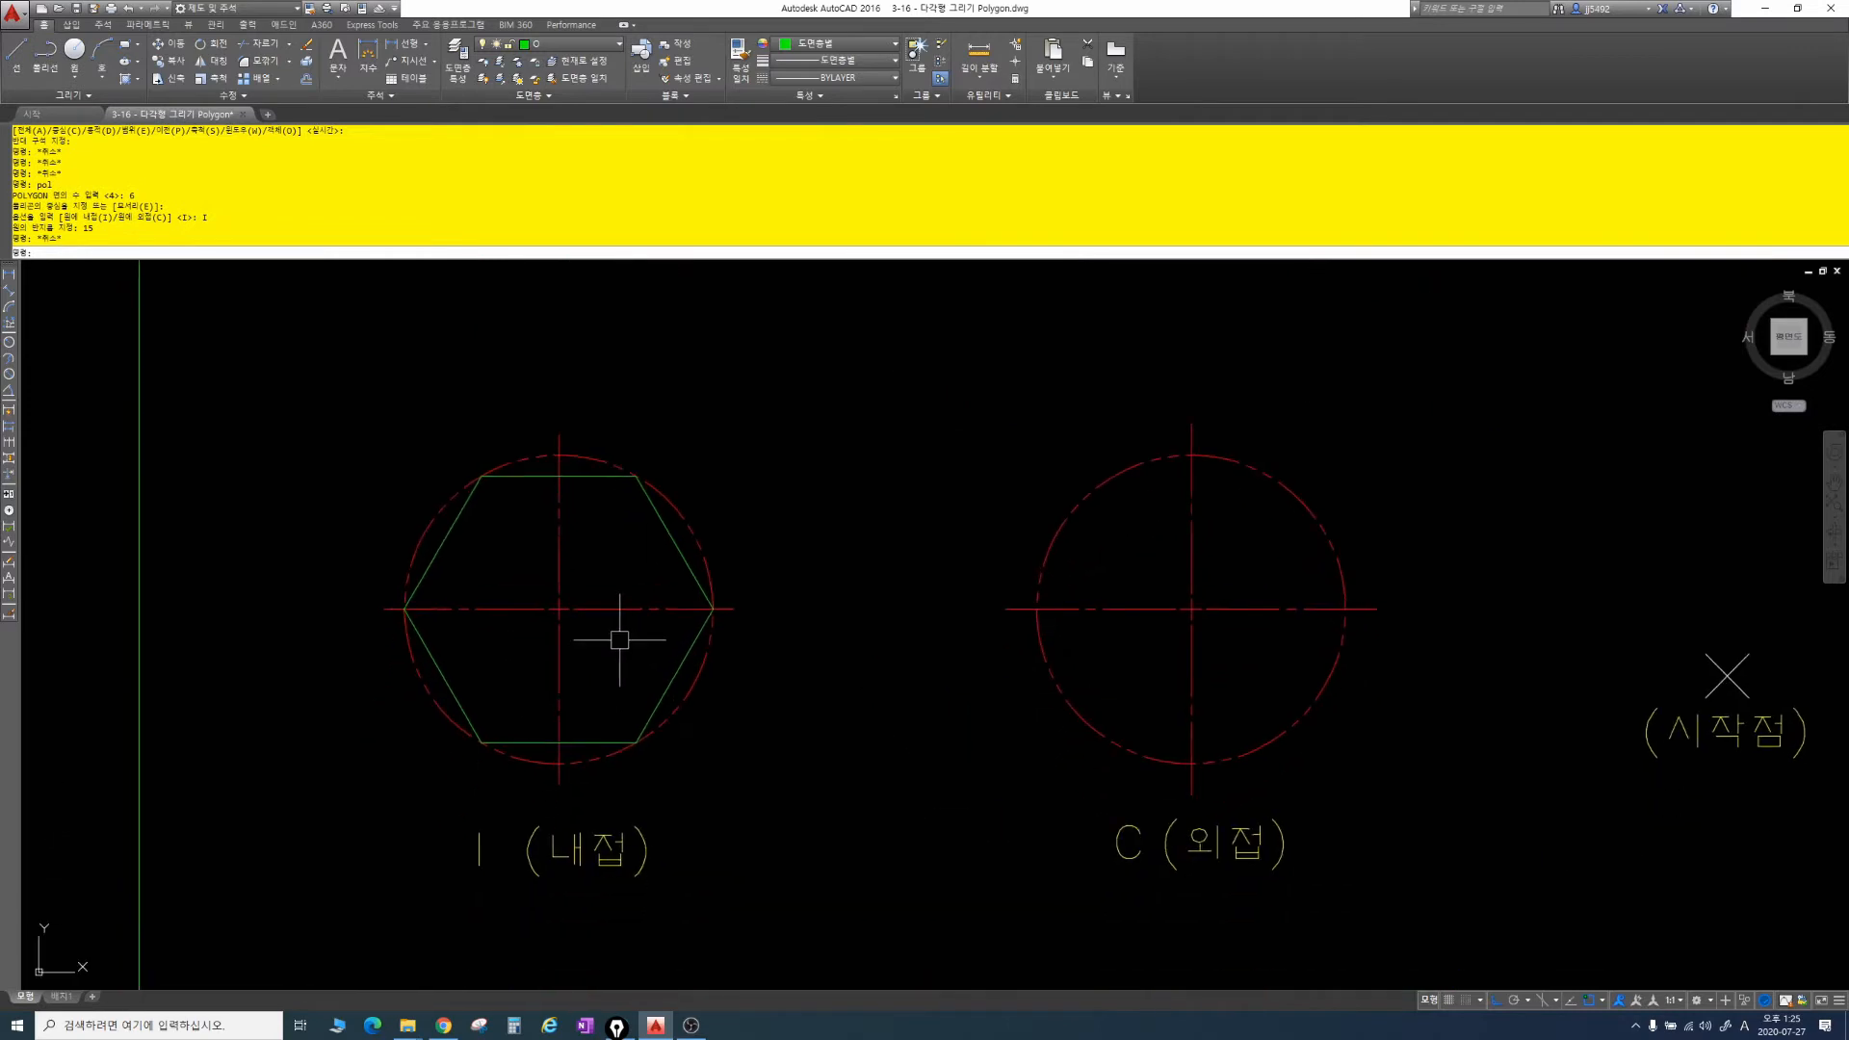
{"action": "key", "text": "Escape"}
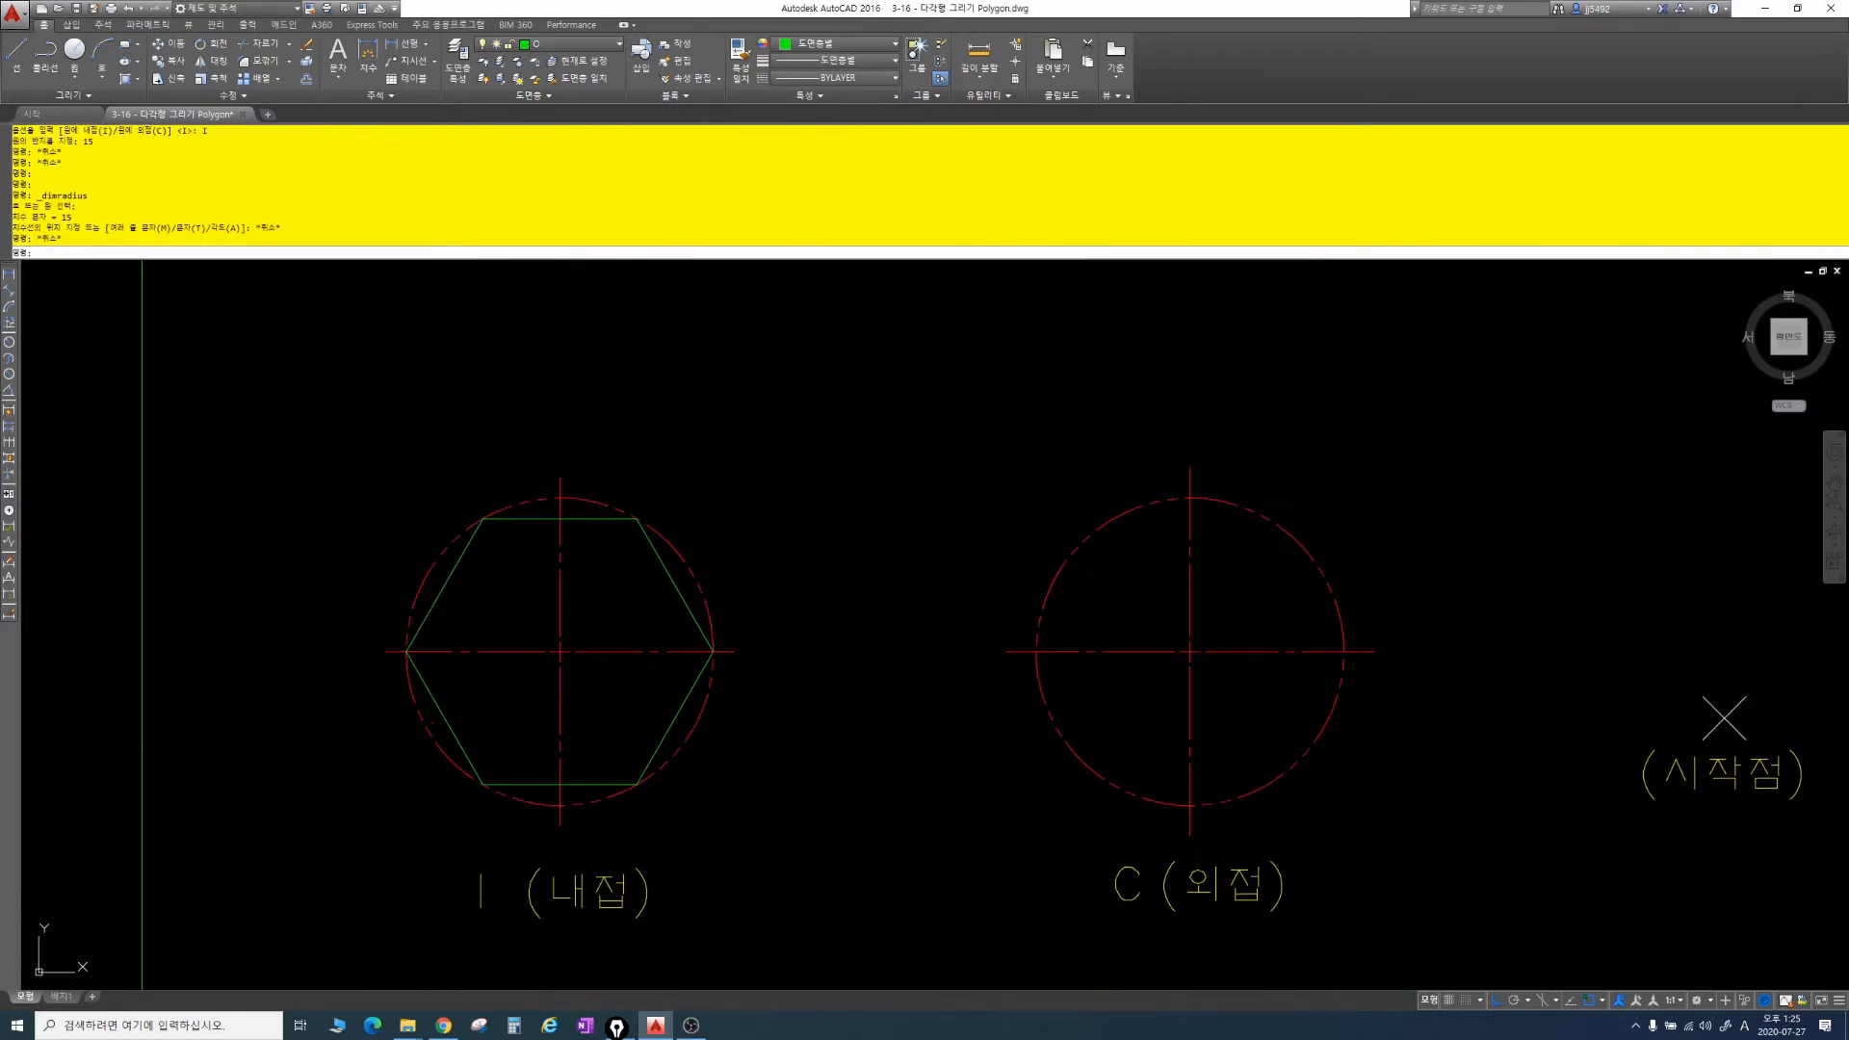
{"action": "left_click", "coordinate": [10, 347]}
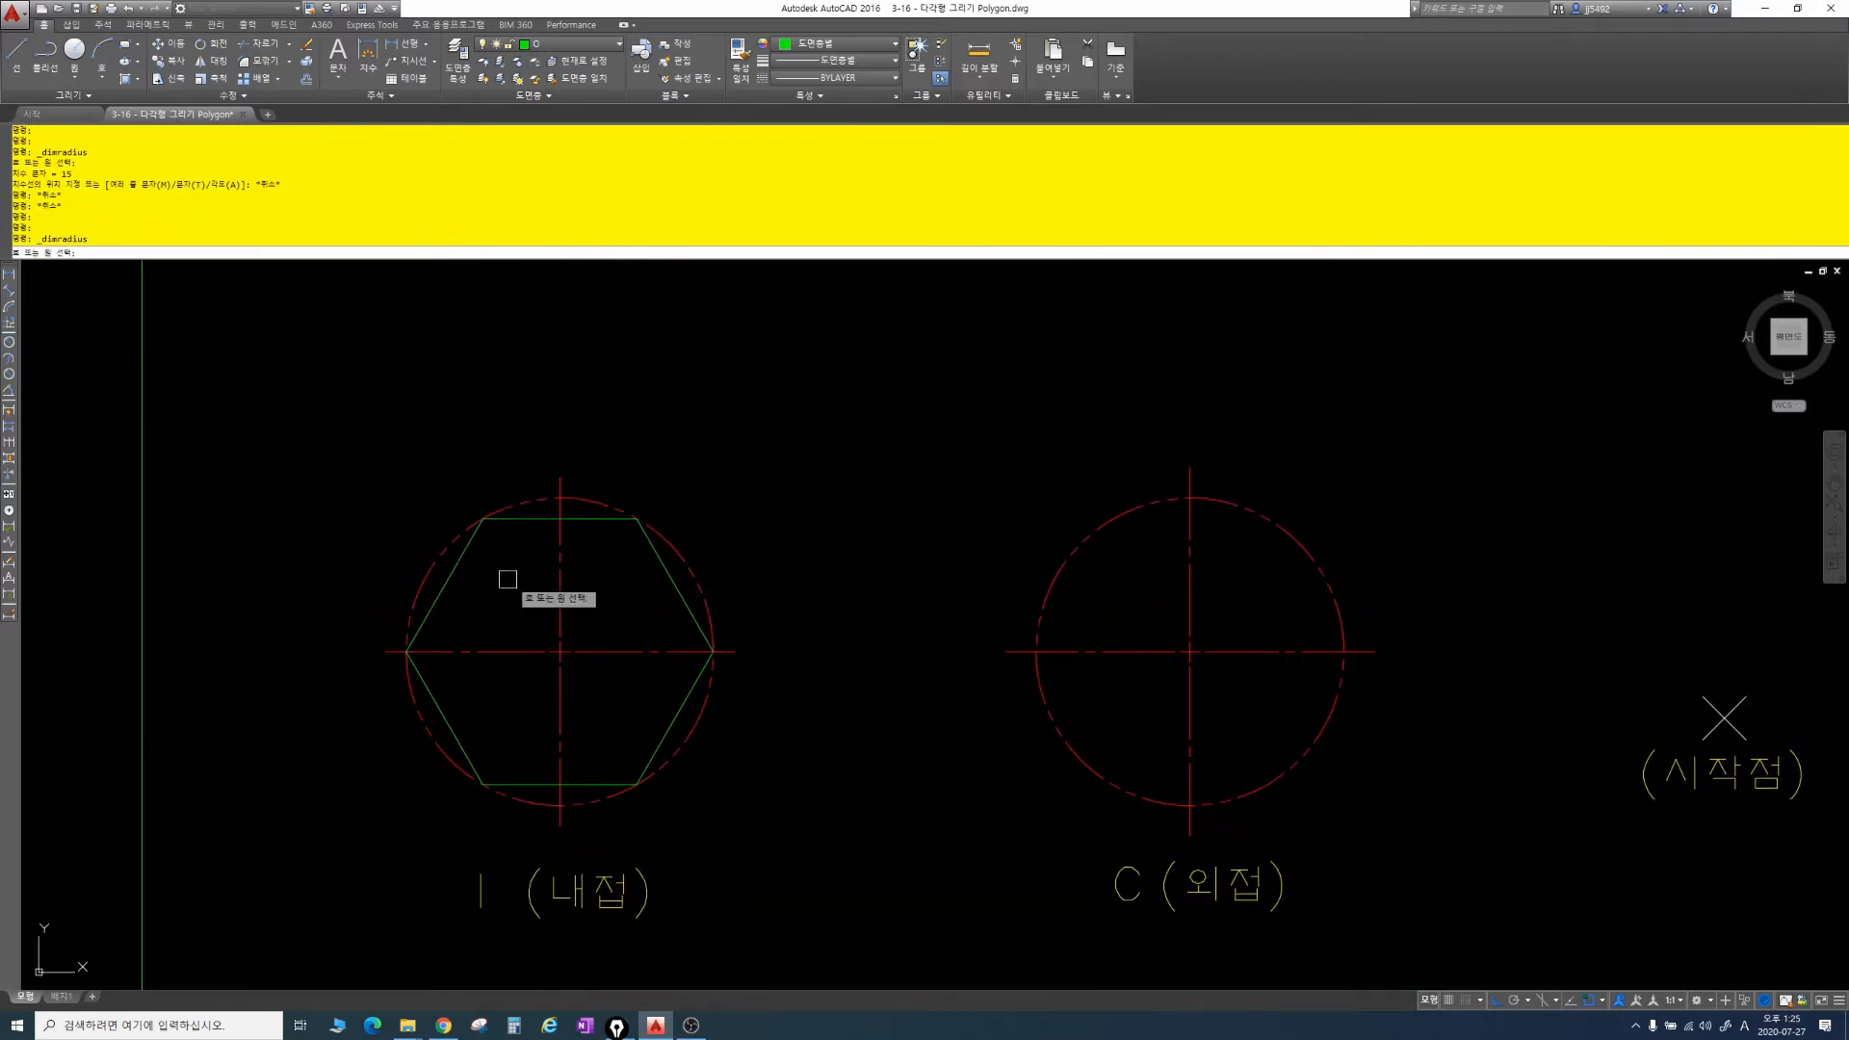
{"action": "left_click", "coordinate": [702, 570]}
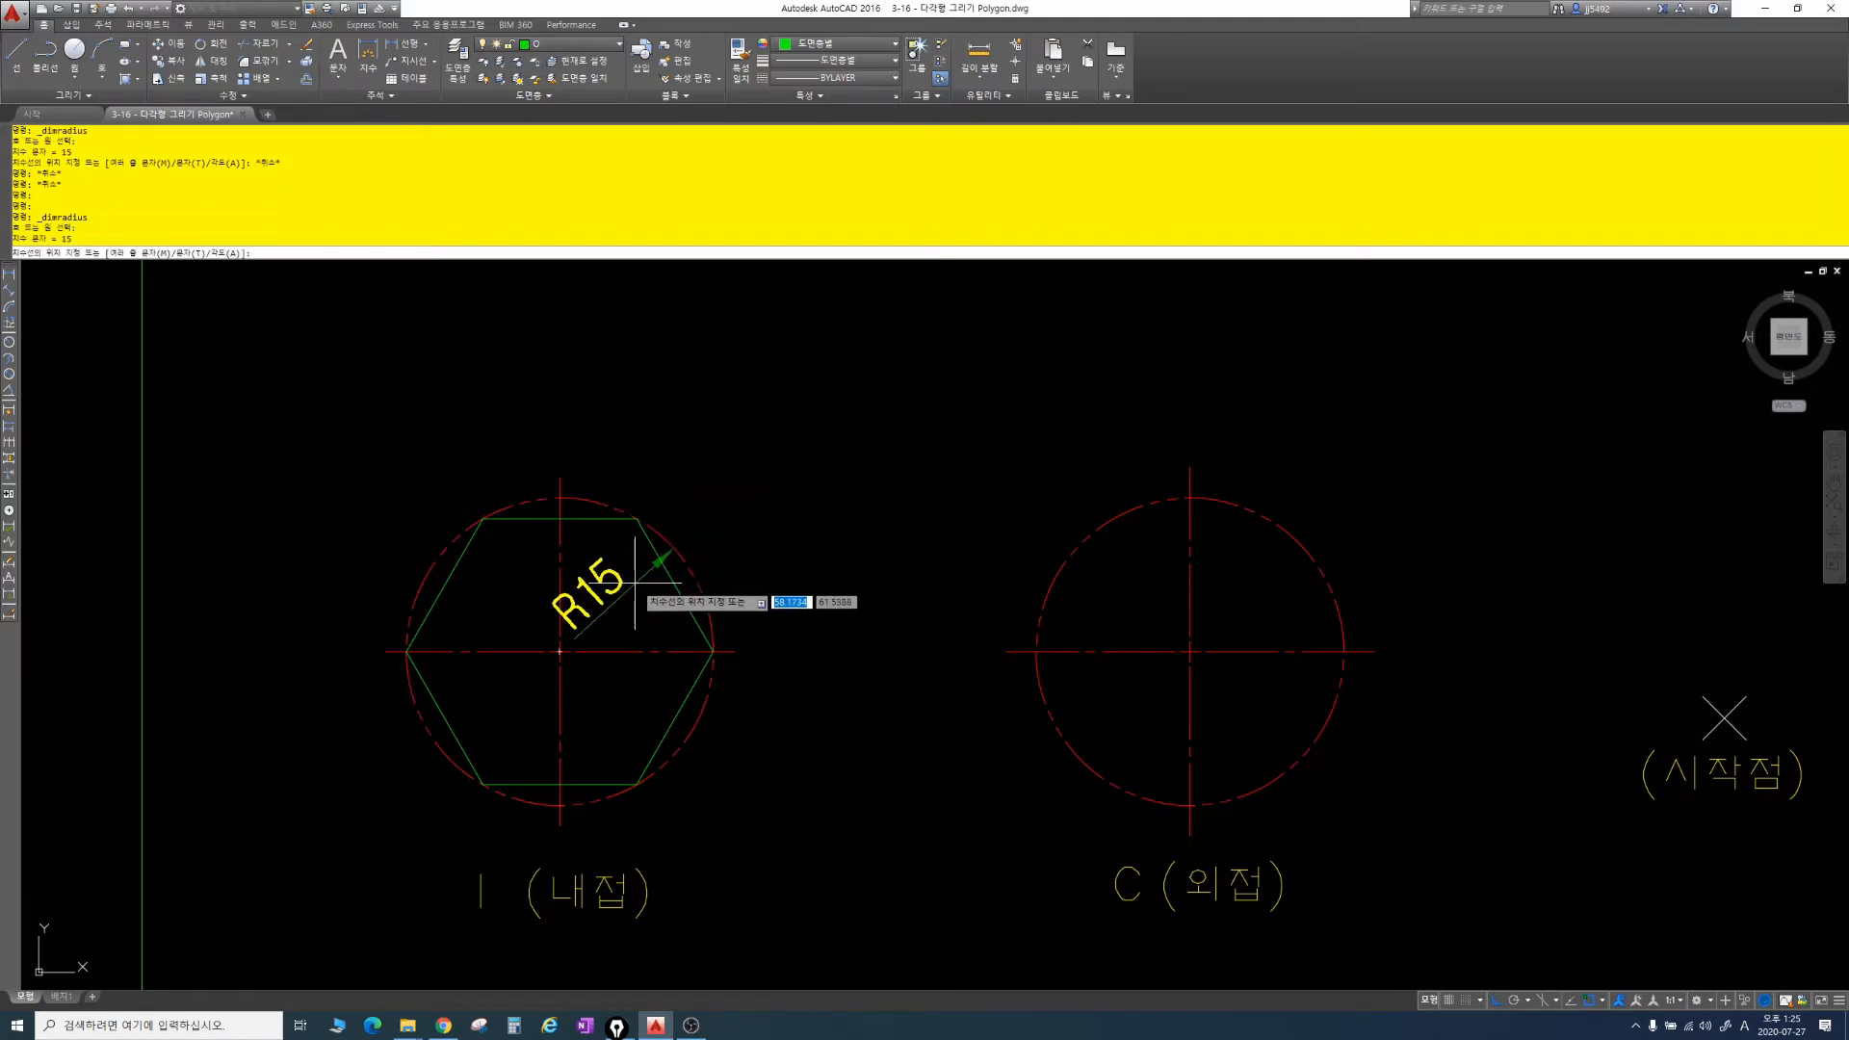
{"action": "left_click", "coordinate": [633, 582]}
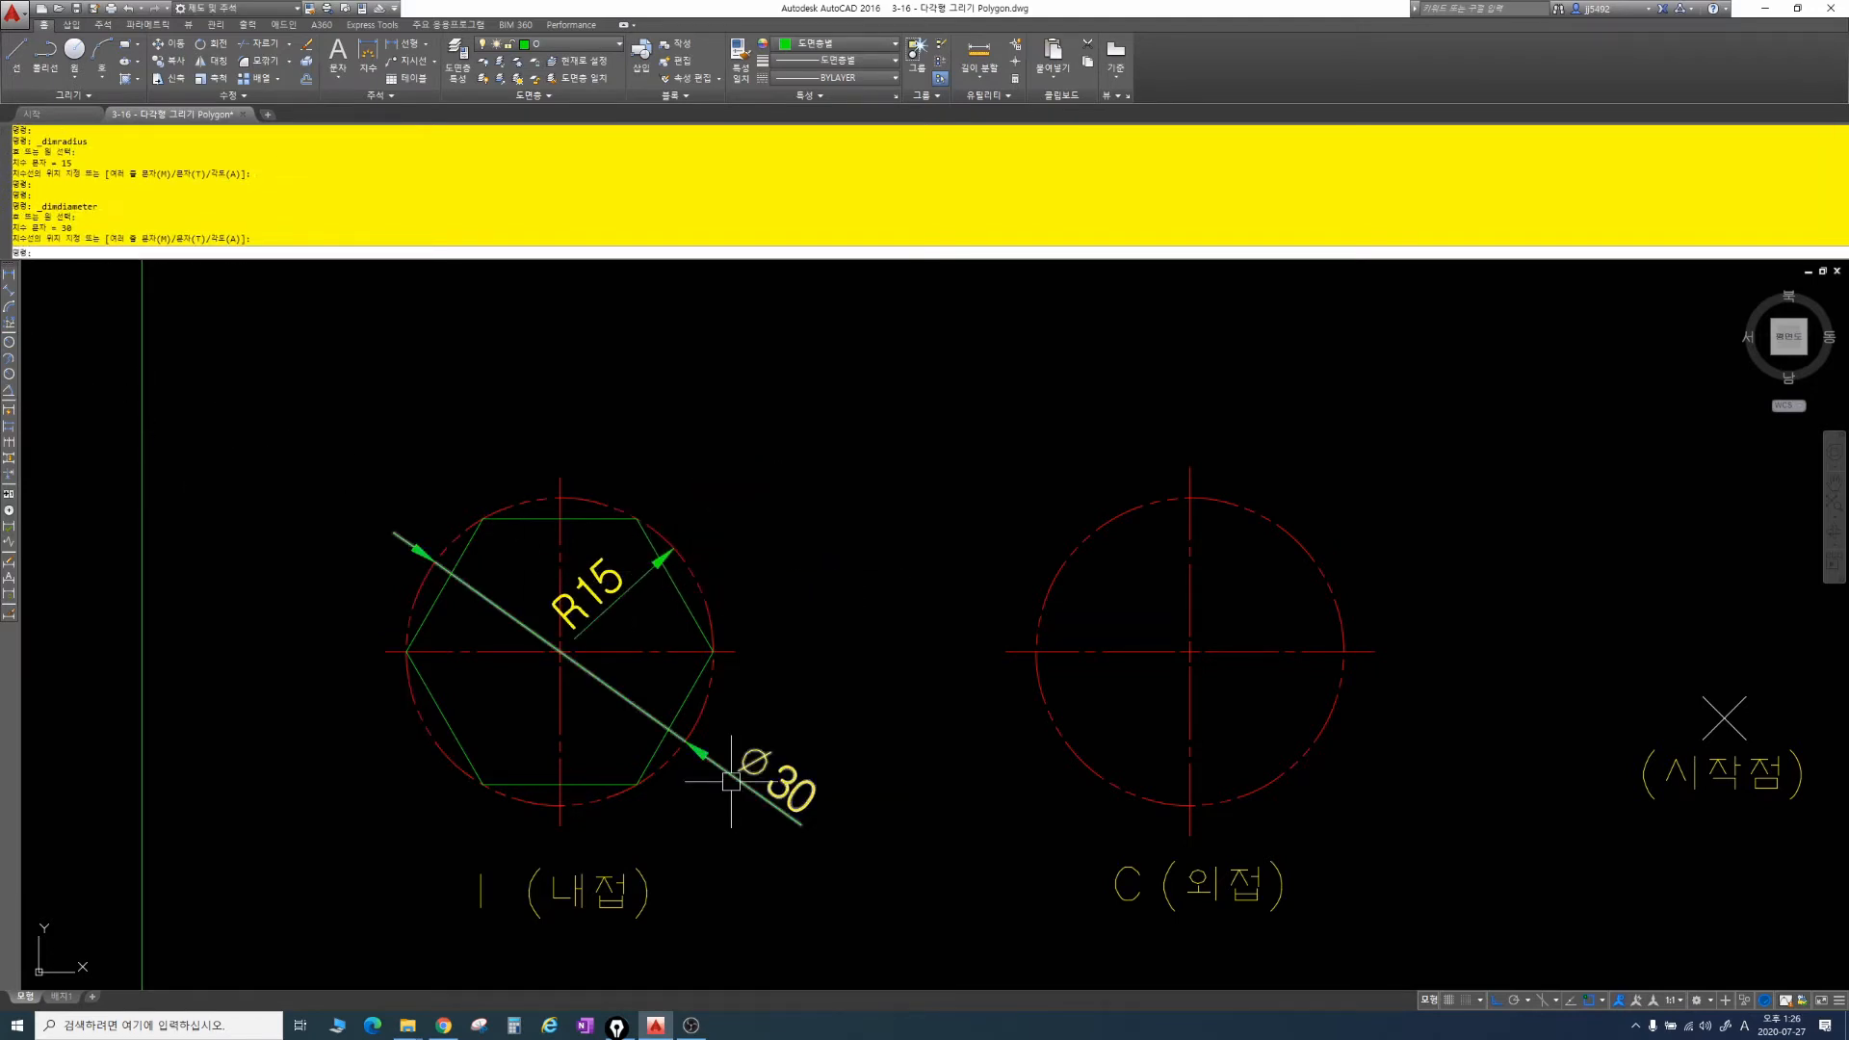
{"action": "key", "text": "Escape"}
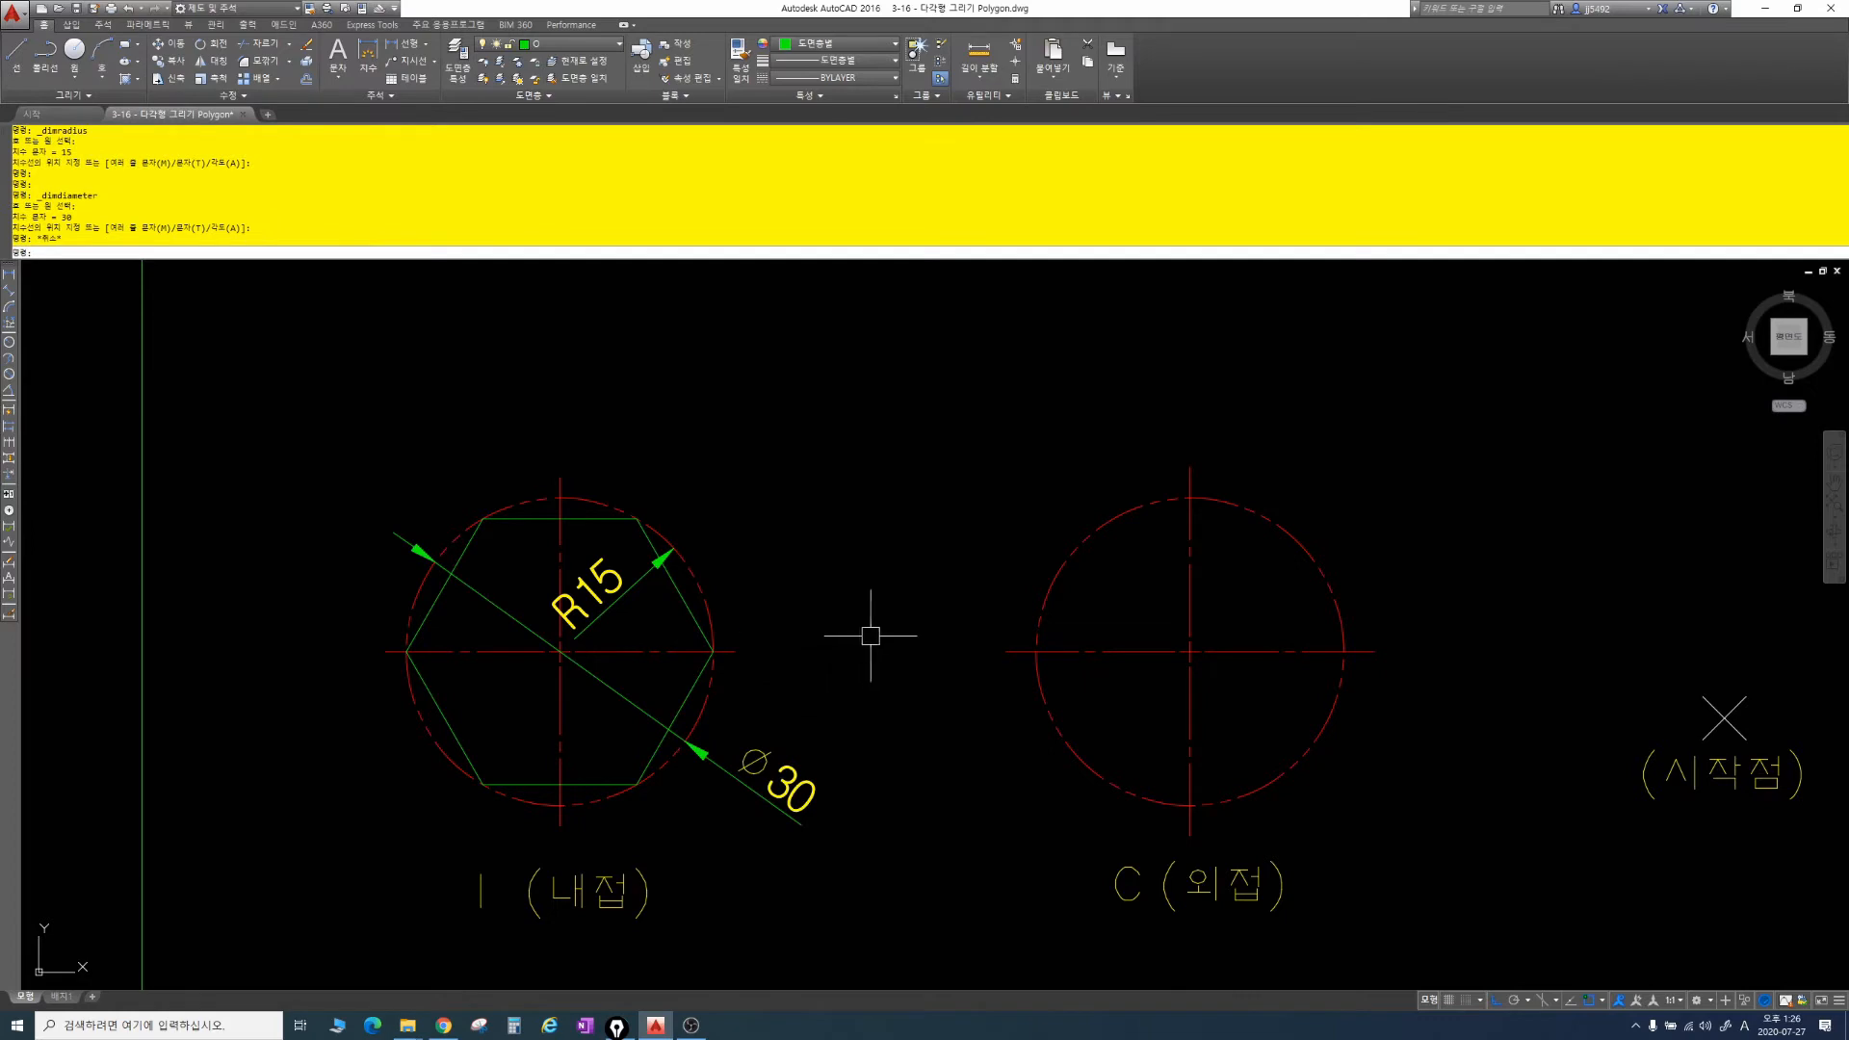
Step: Draw a six-sided polygon centred on the lower C (외접) circle, circumscribed about a circle with radius 15
{"action": "middle_click_drag", "start_coordinate": [867, 632], "coordinate": [732, 612]}
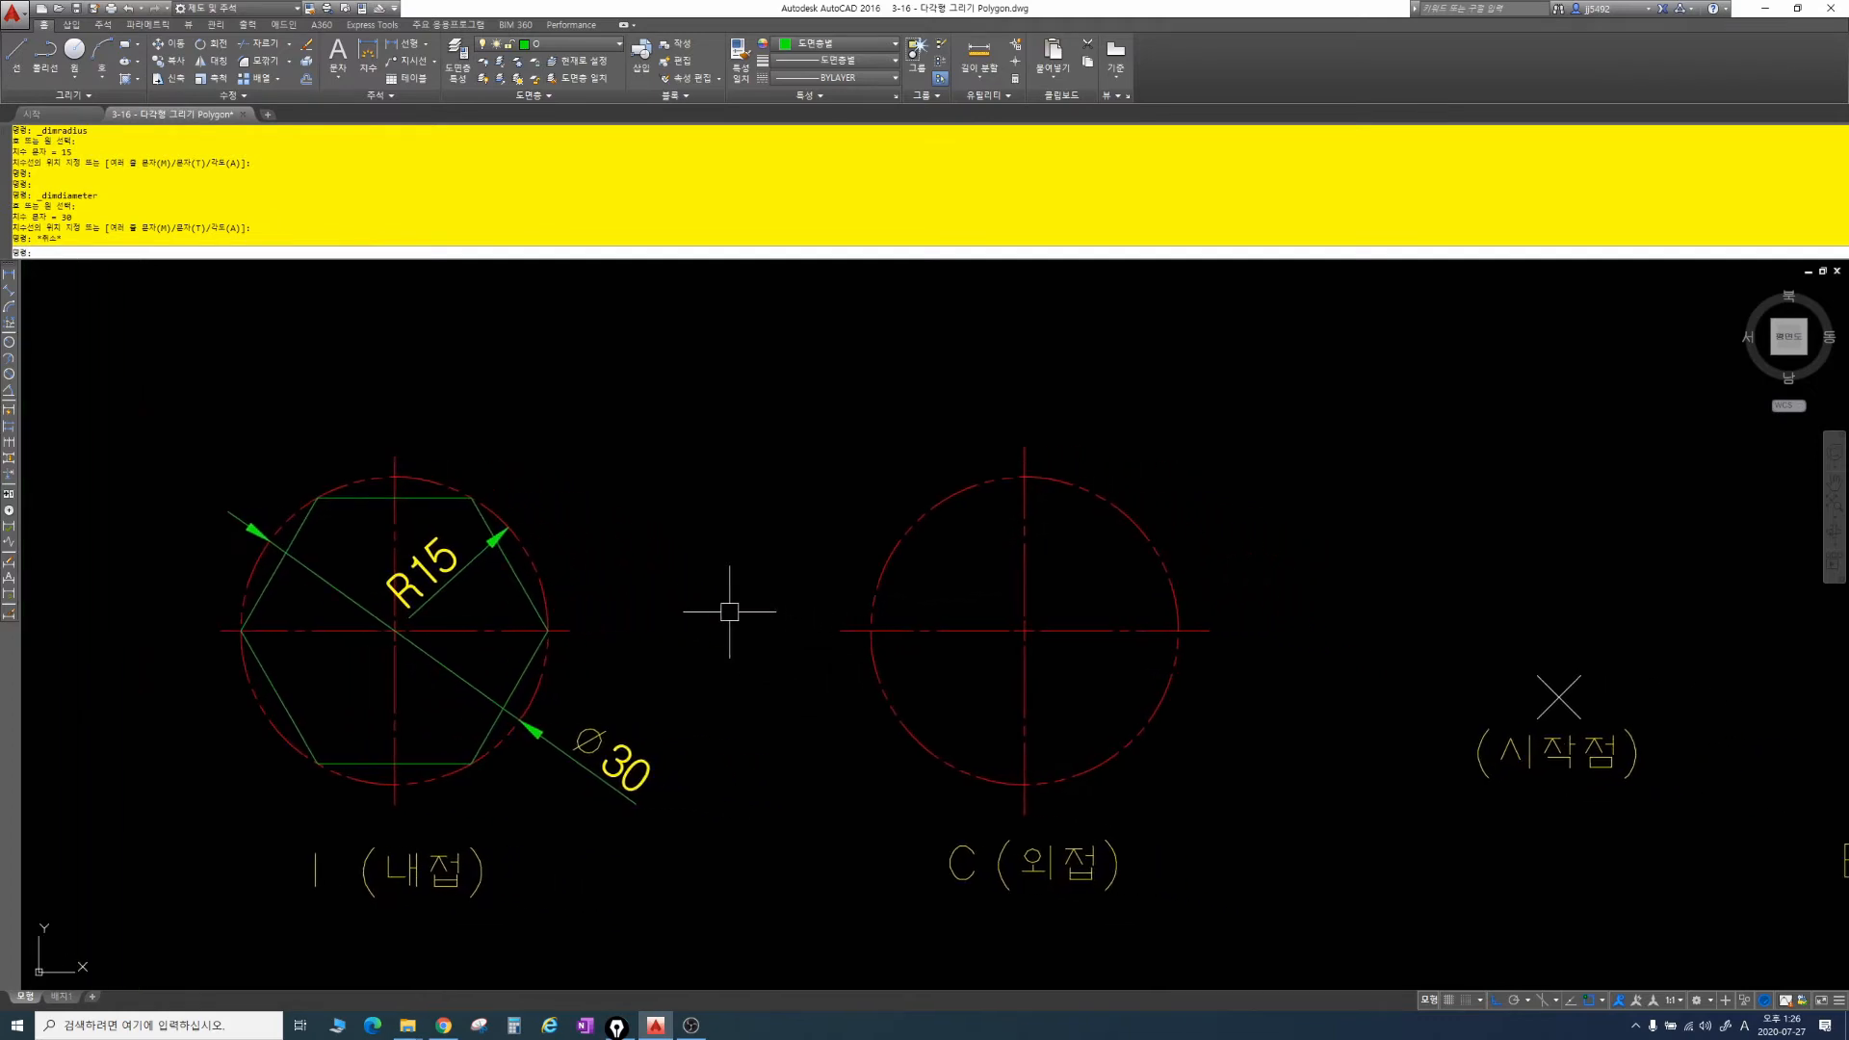
{"action": "key", "text": "Escape"}
{"action": "key", "text": "Escape"}
{"action": "key", "text": "Escape"}
{"action": "type", "text": "p"}
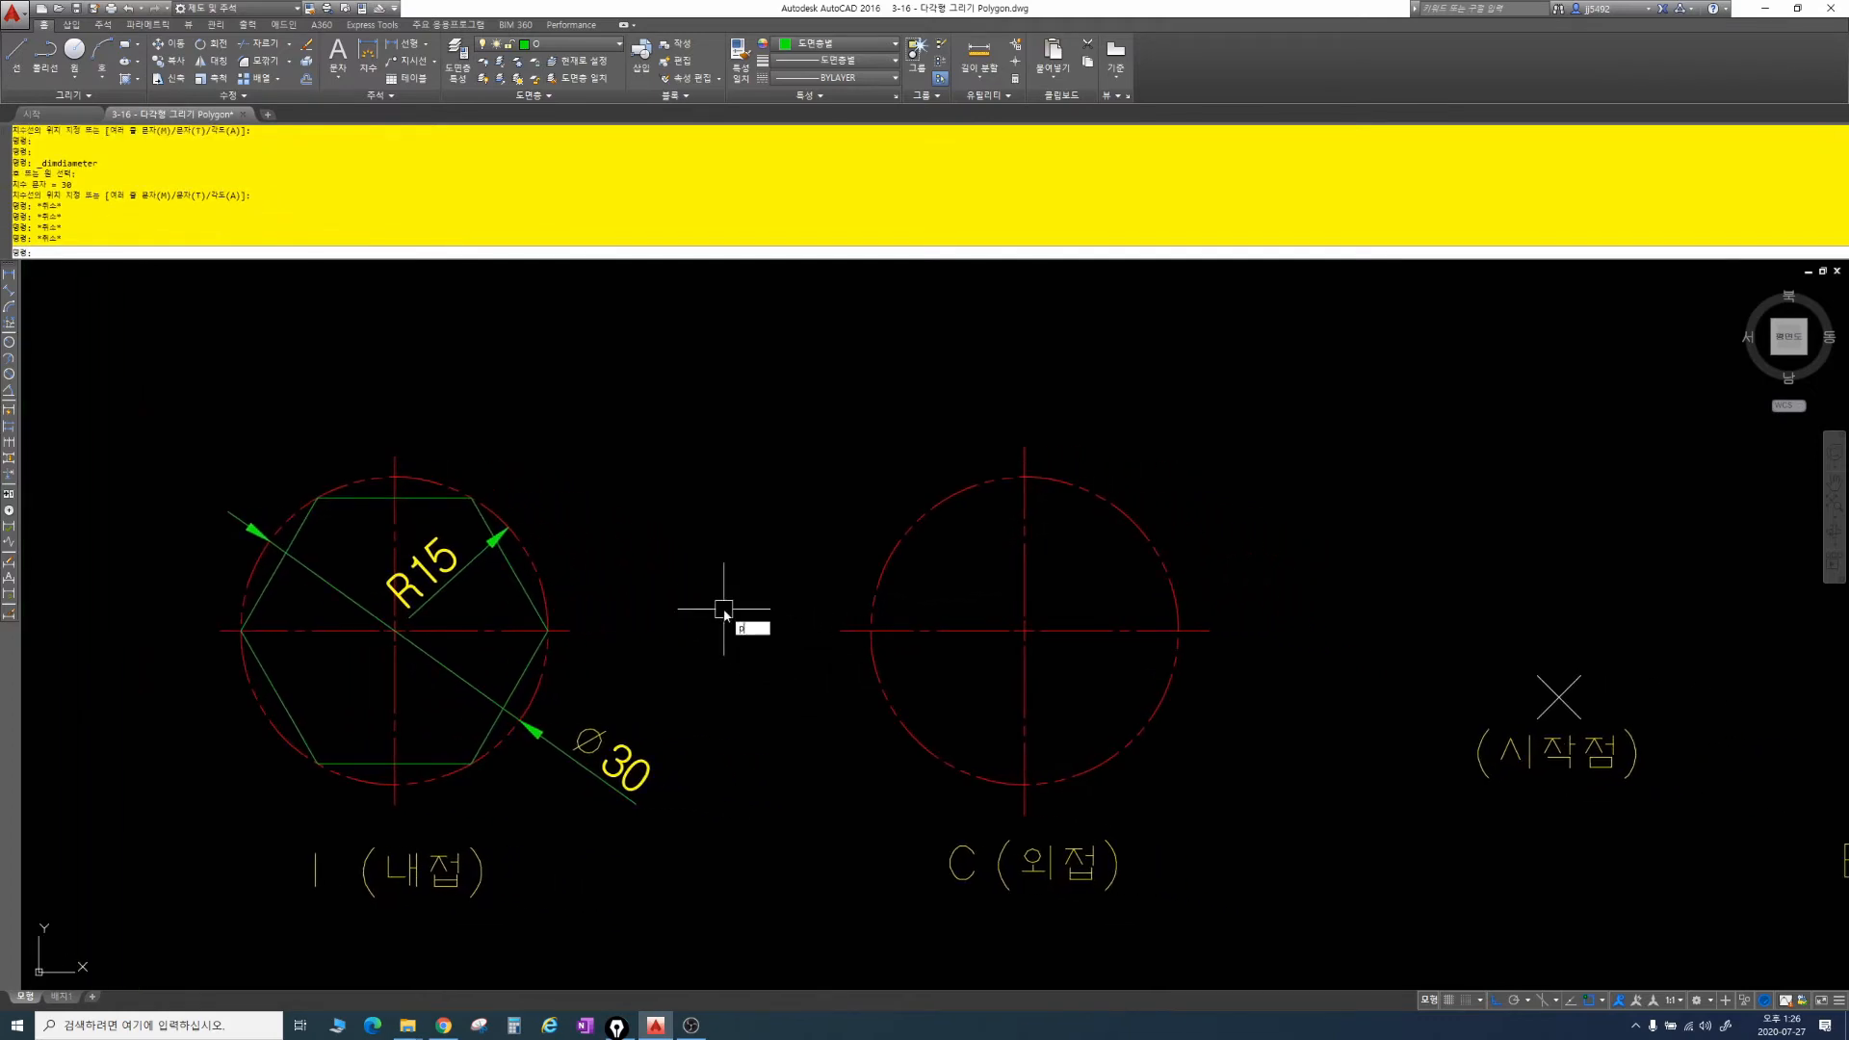
{"action": "type", "text": "ol"}
{"action": "key", "text": "Return"}
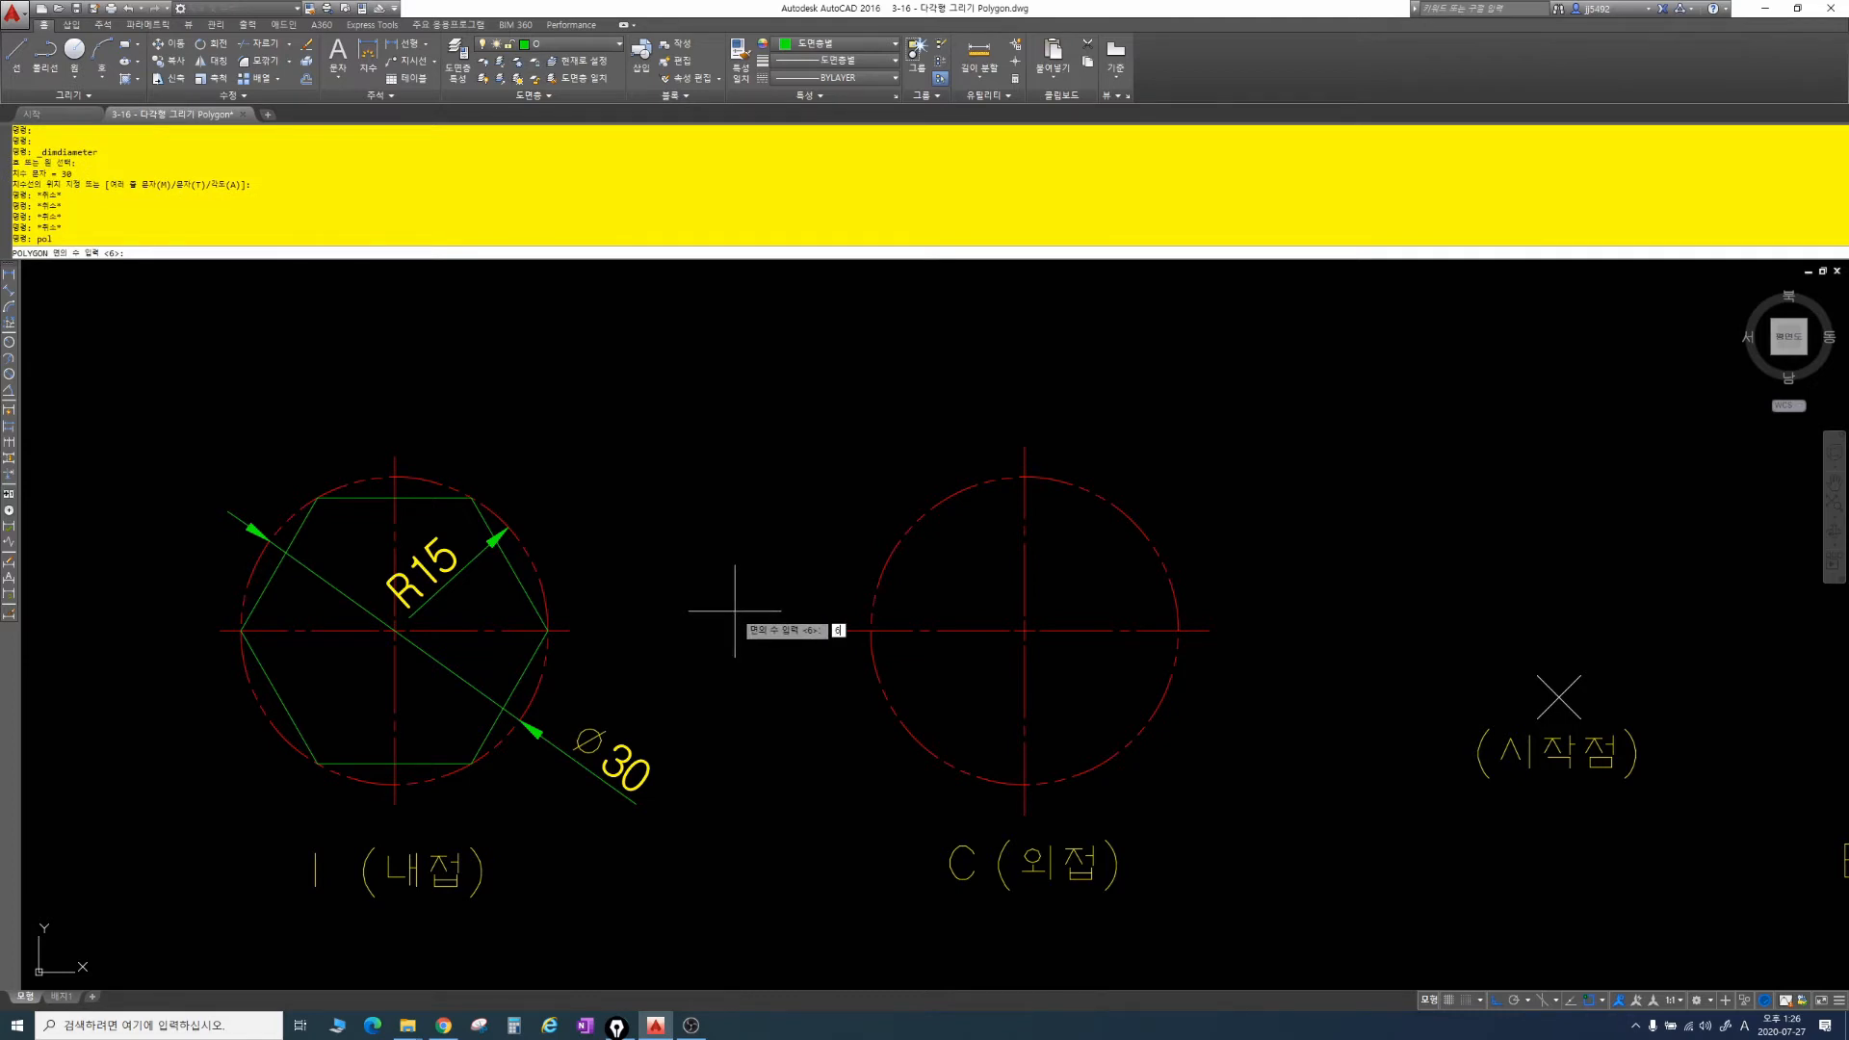
{"action": "key", "text": "Return"}
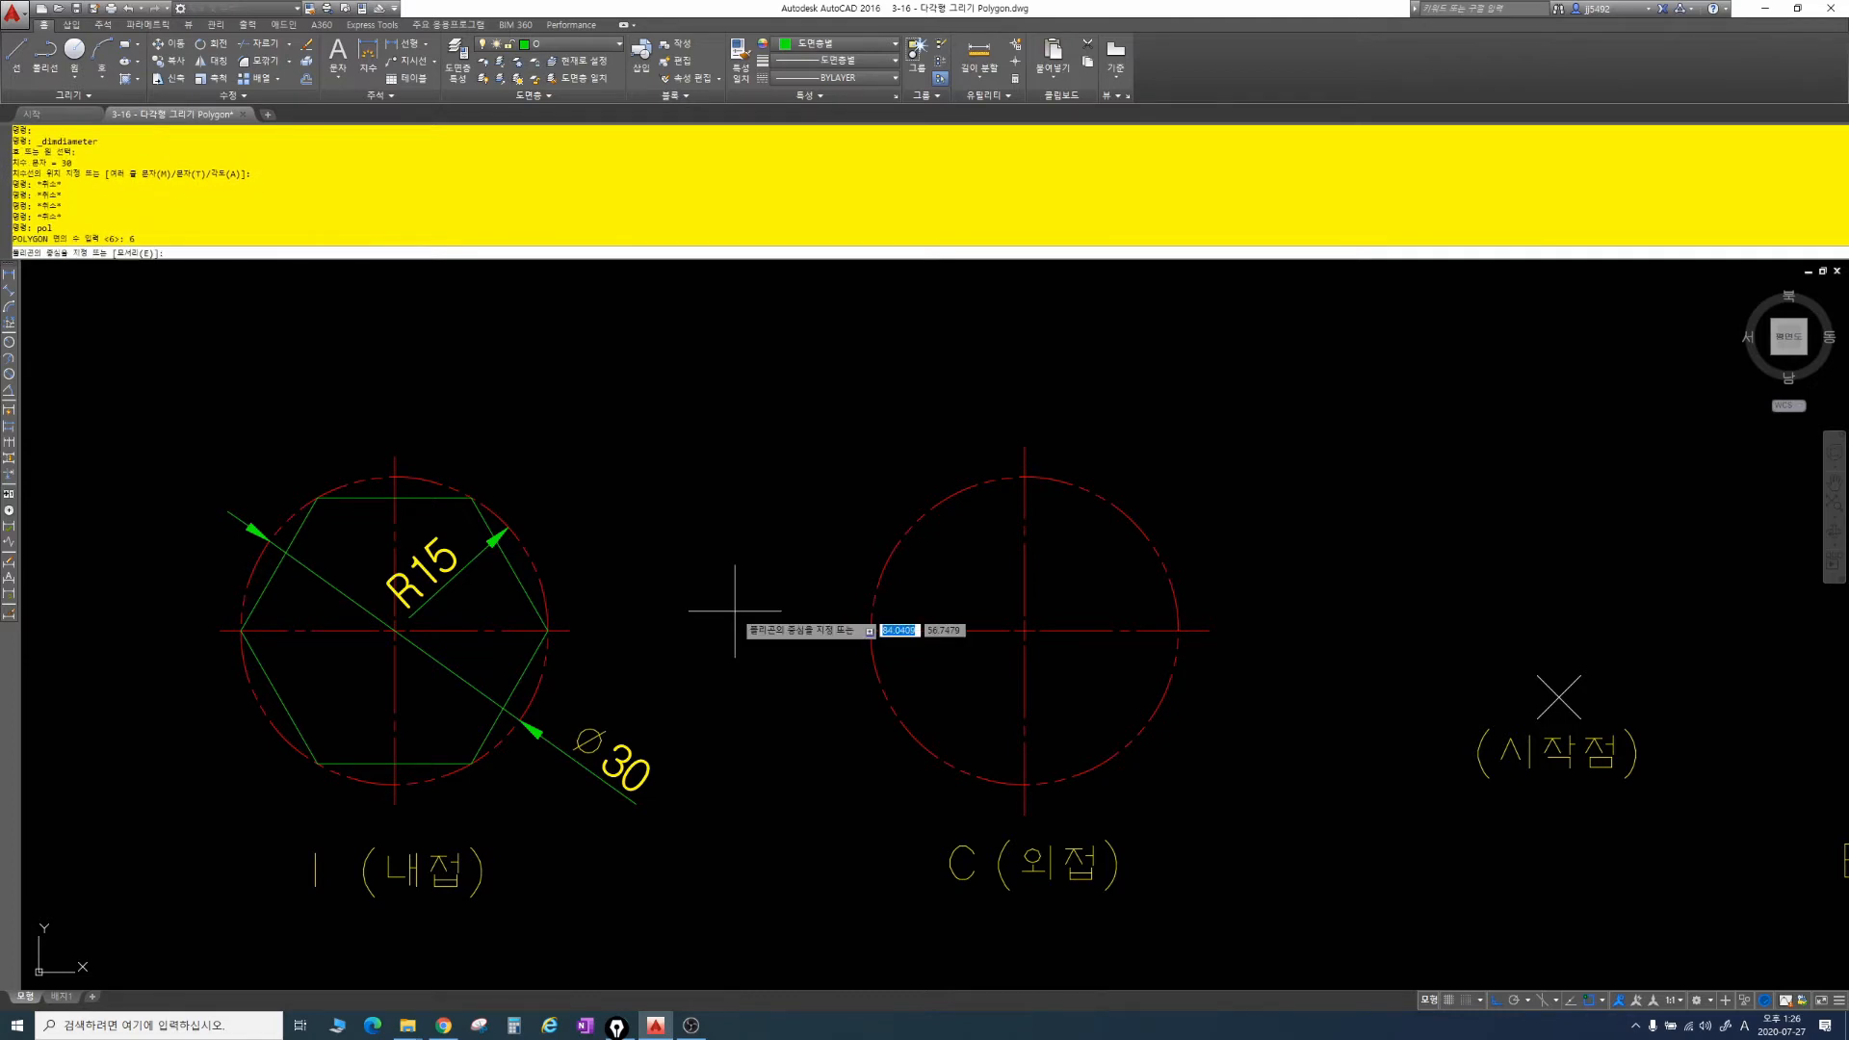
{"action": "left_click", "coordinate": [1024, 631]}
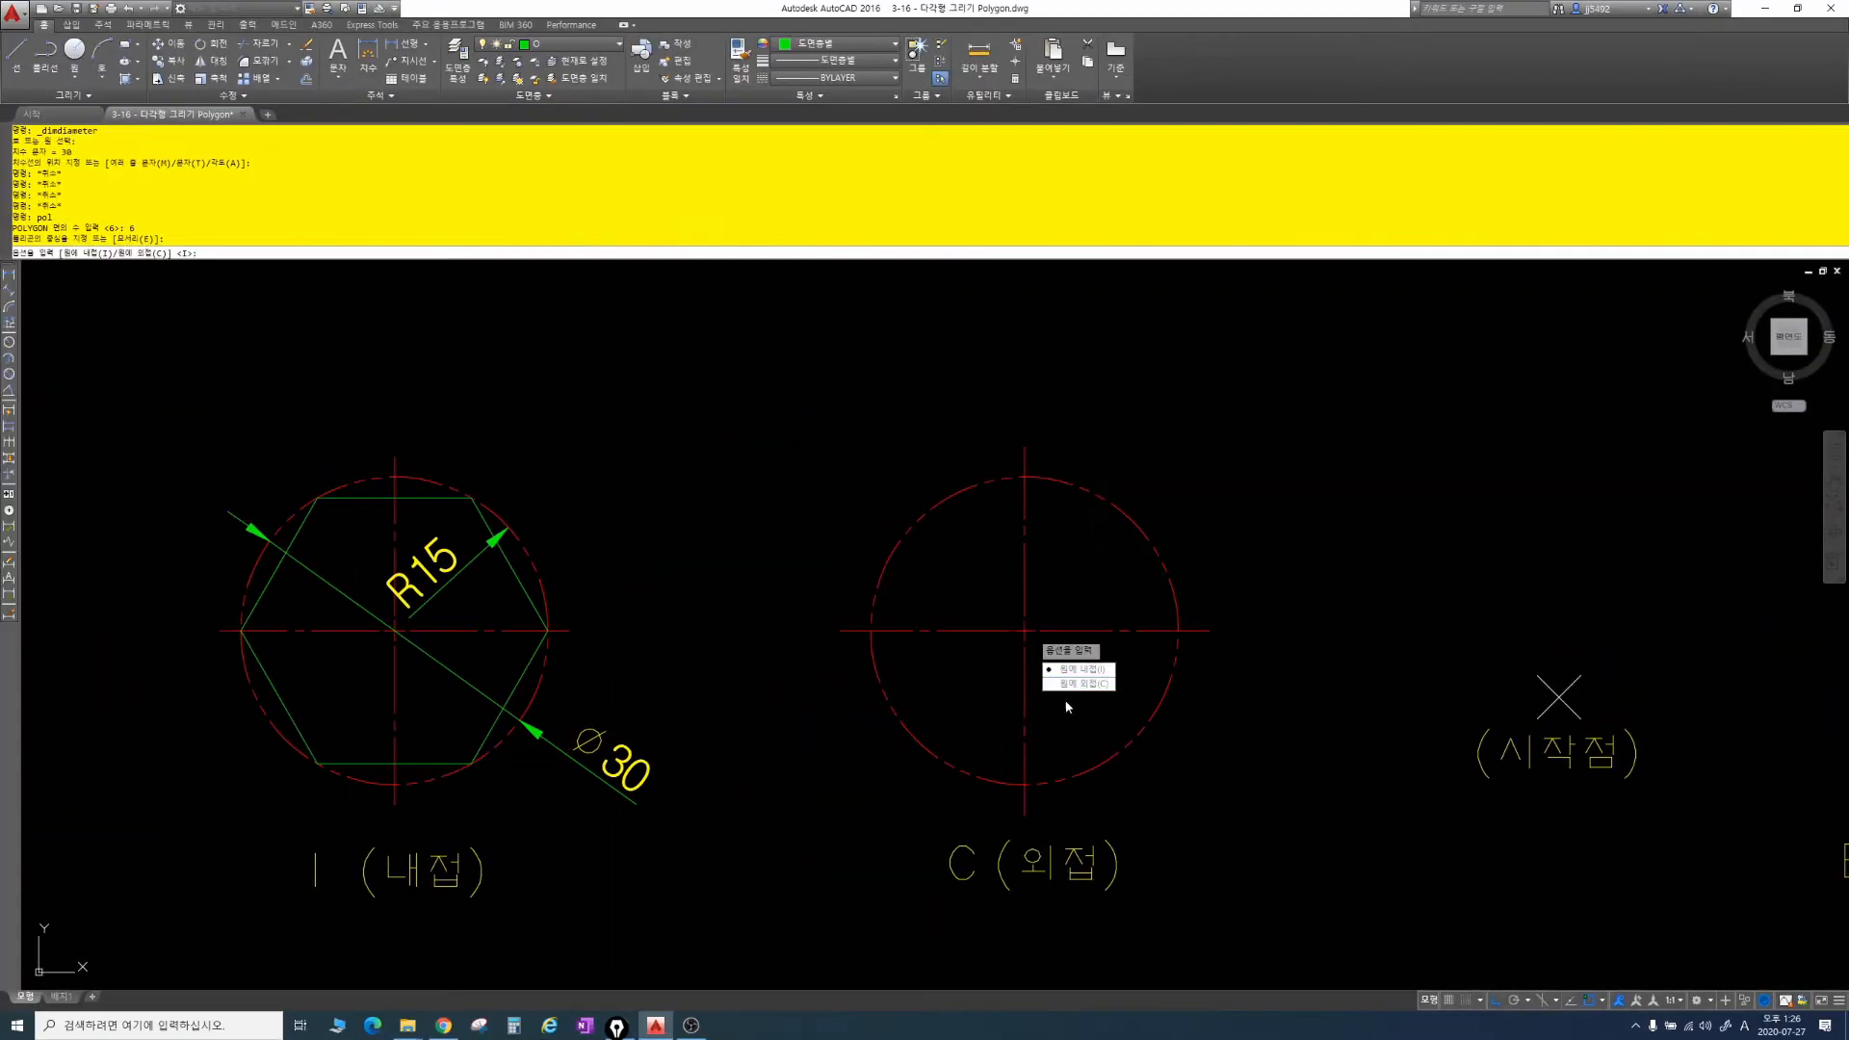
{"action": "left_click", "coordinate": [895, 532]}
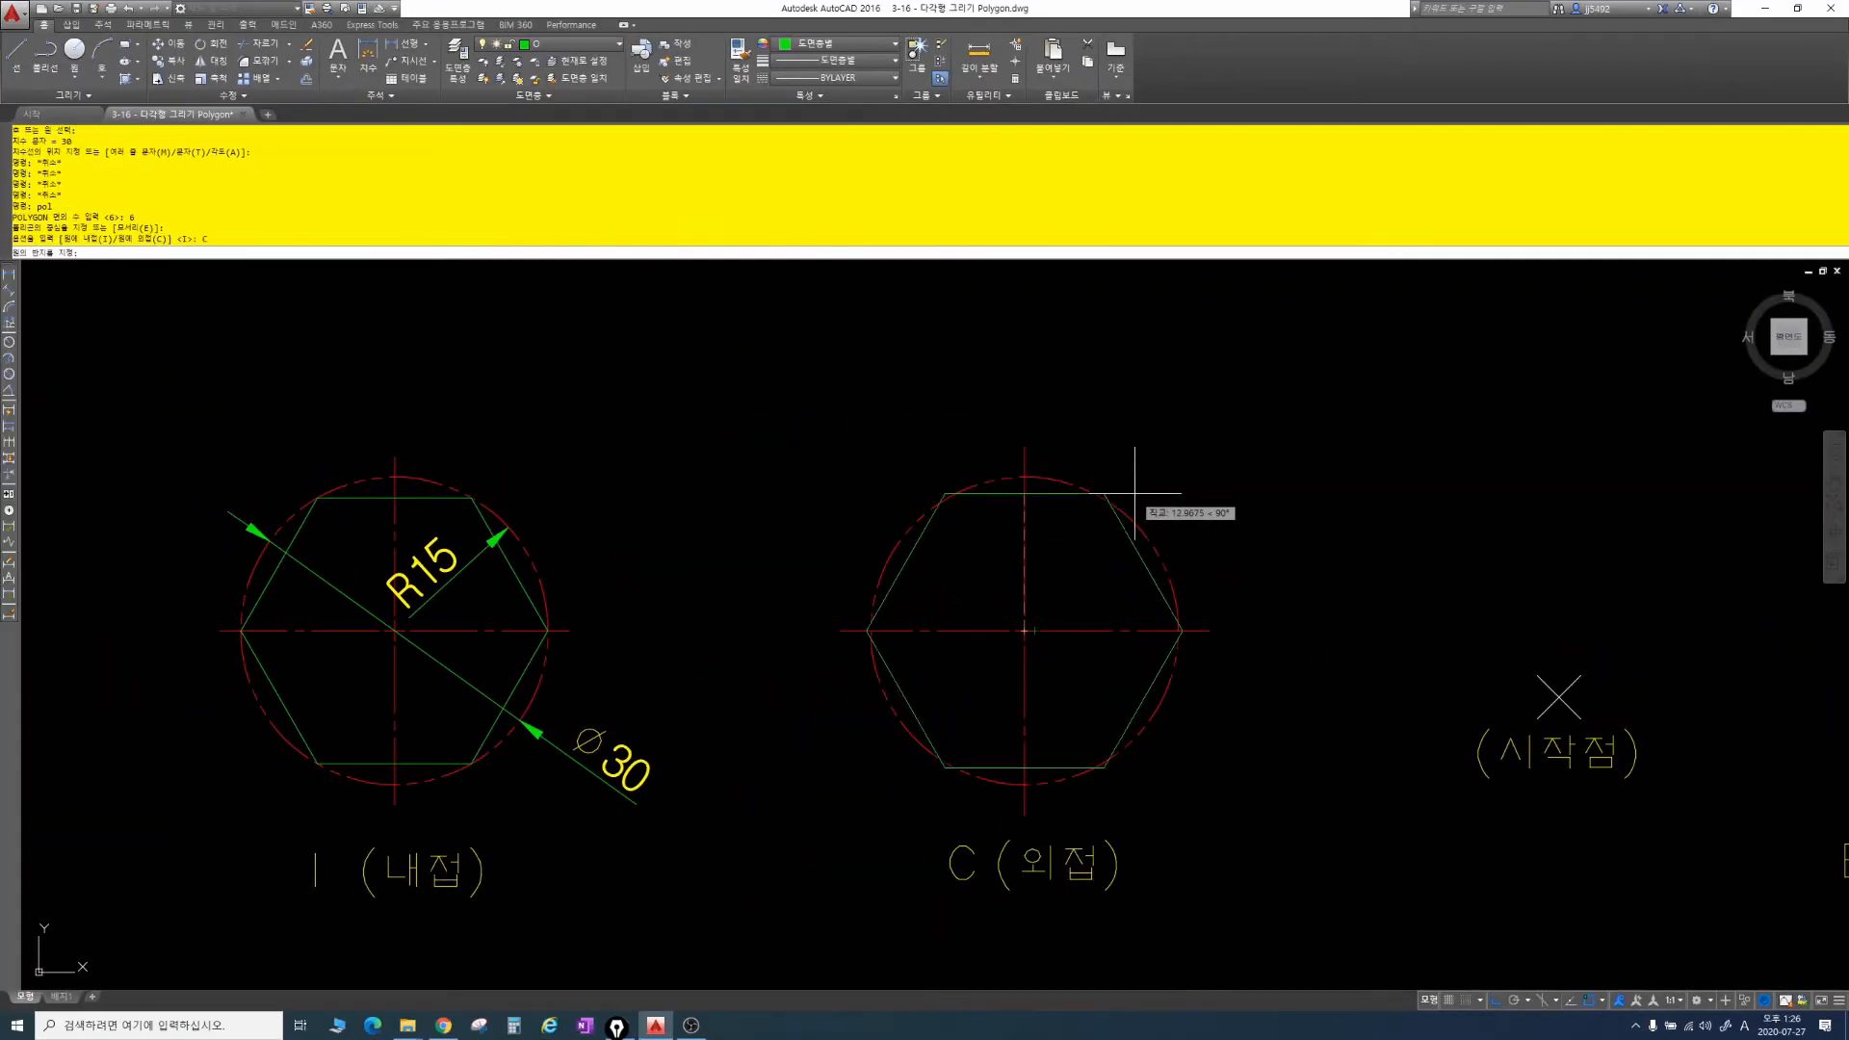
{"action": "type", "text": "15"}
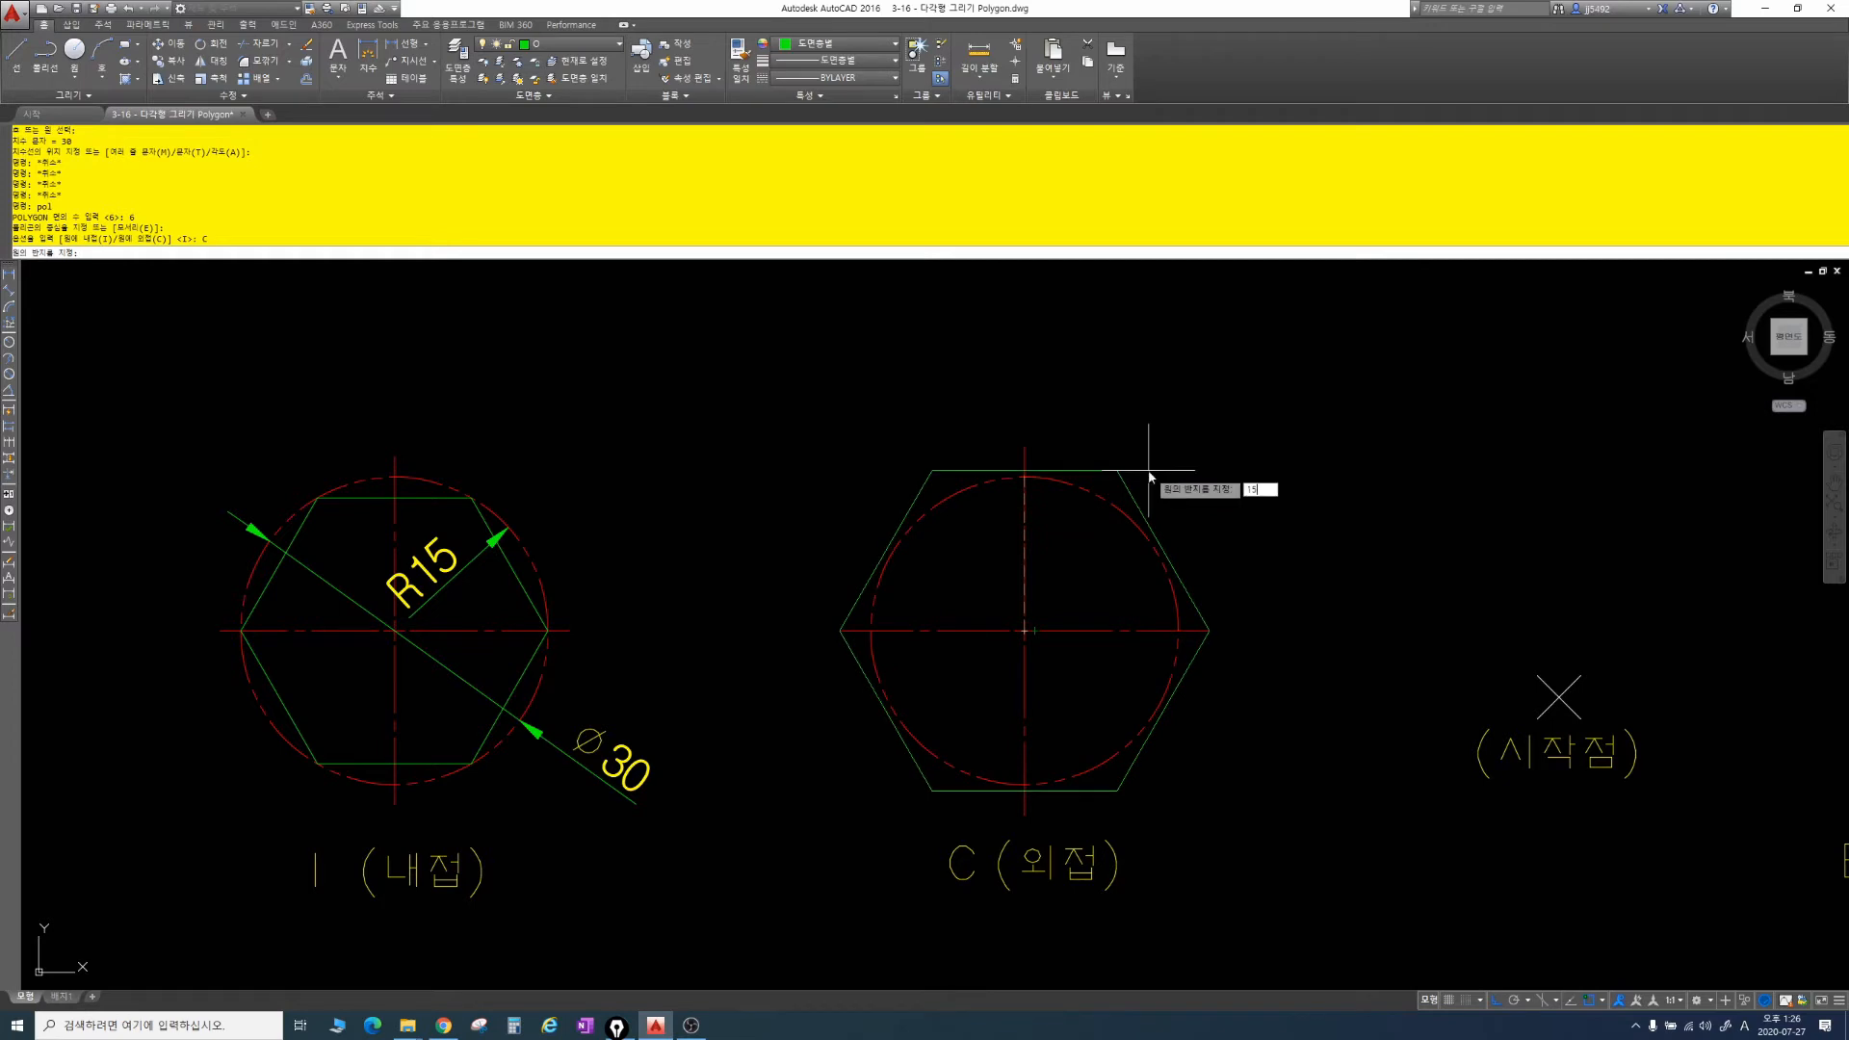
{"action": "key", "text": "Return"}
{"action": "key", "text": "Escape"}
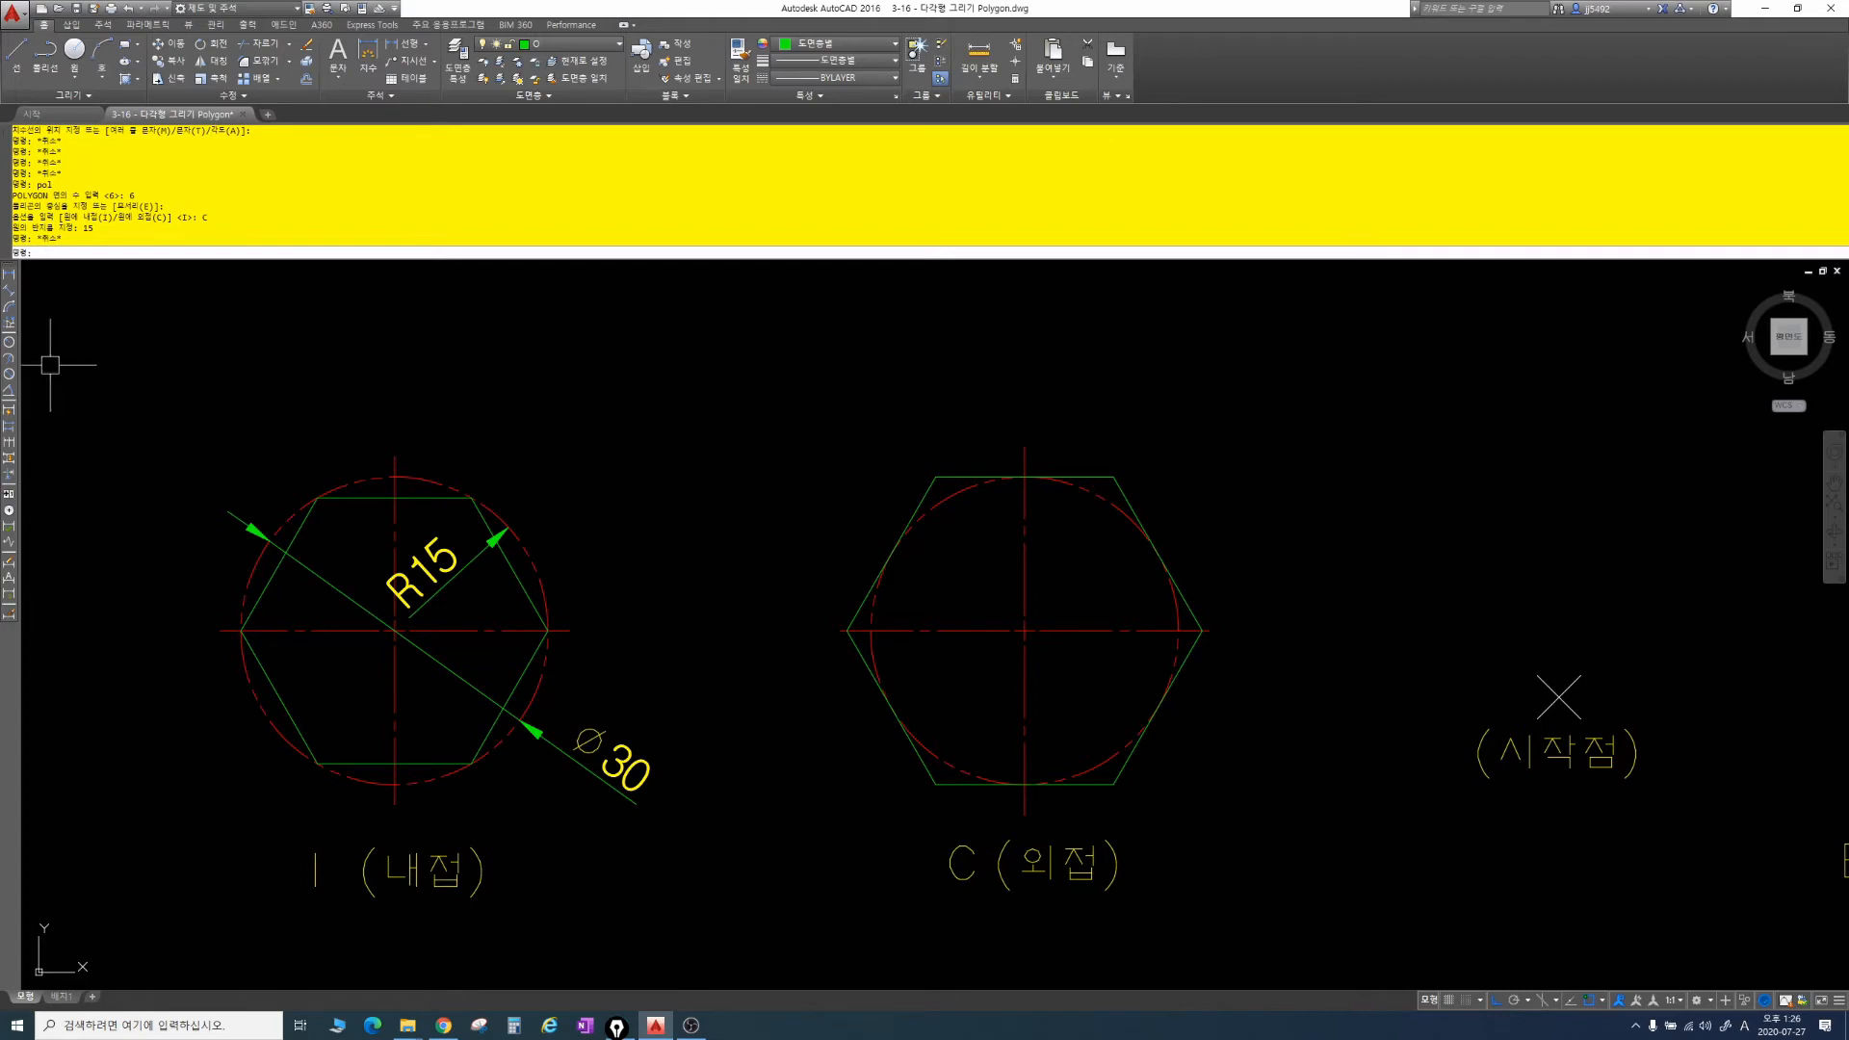
Step: Add a radius dimension and a diameter dimension to the lower C (외접) circle
{"action": "left_click", "coordinate": [9, 342]}
{"action": "left_click", "coordinate": [1154, 557]}
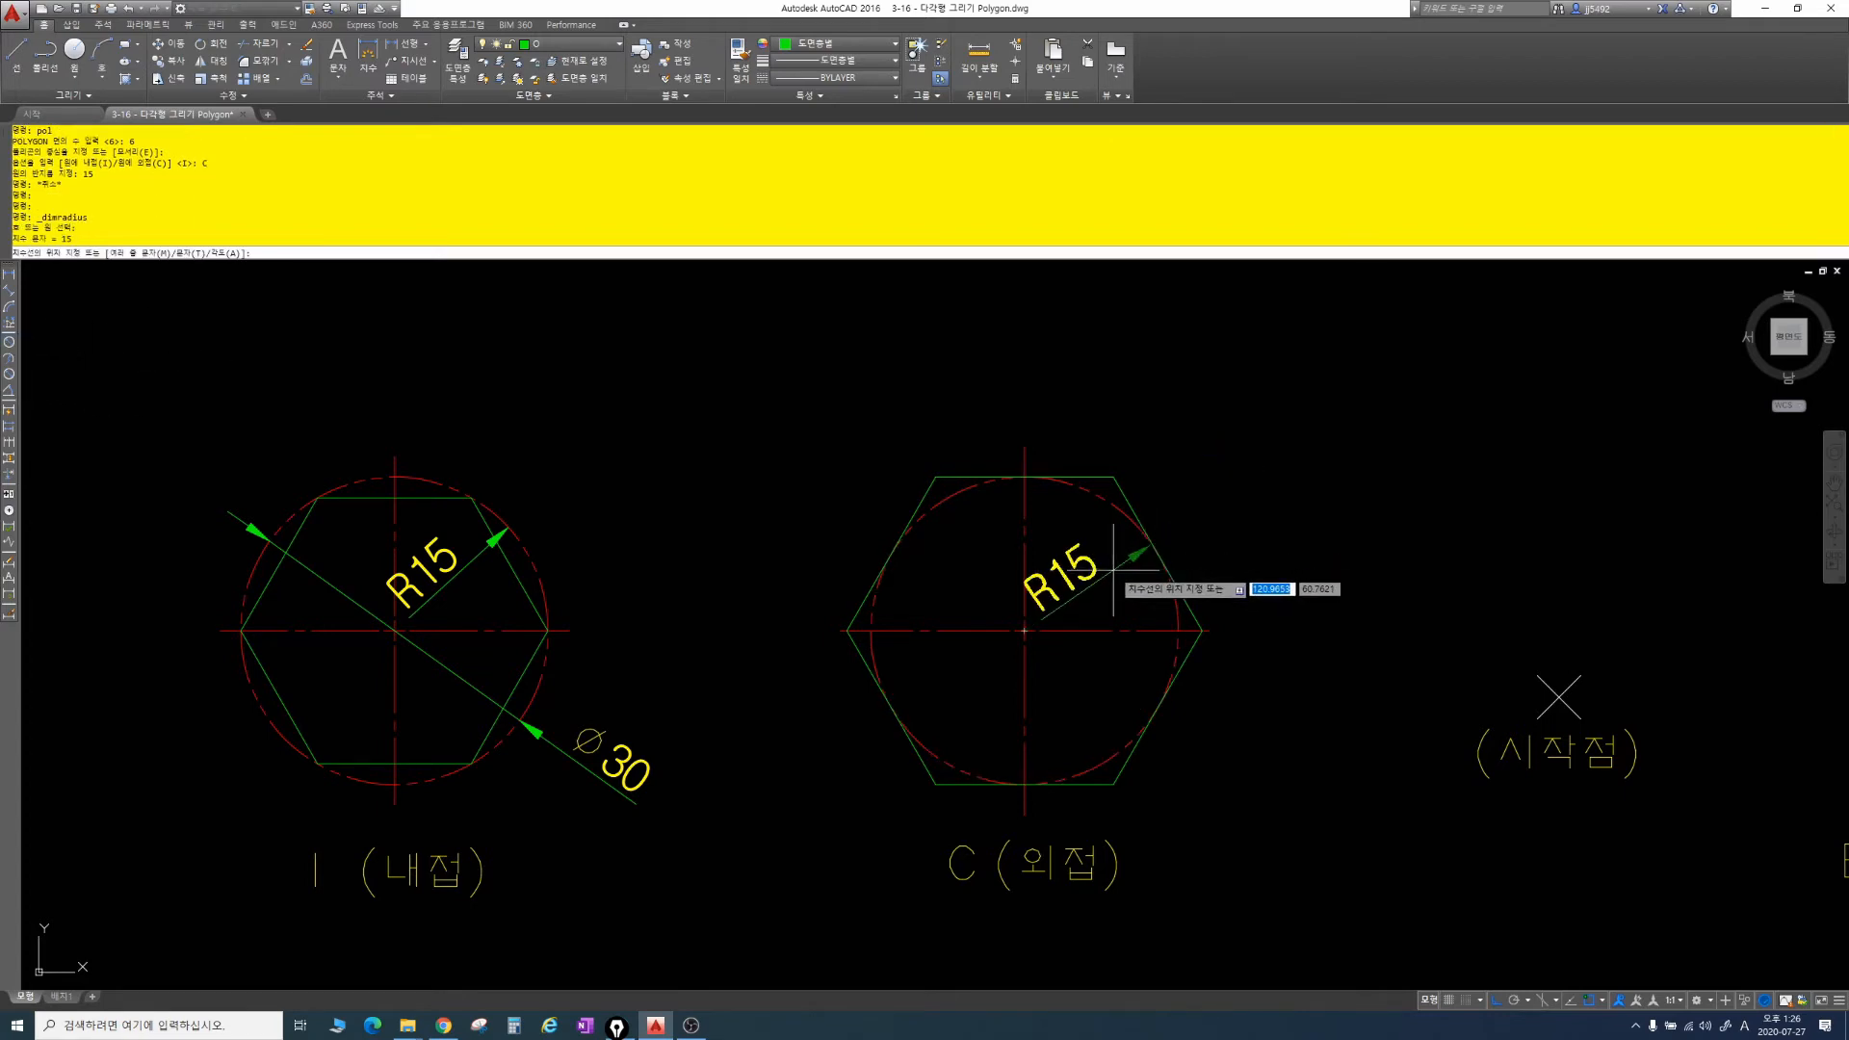
{"action": "left_click", "coordinate": [1114, 569]}
{"action": "left_click", "coordinate": [9, 375]}
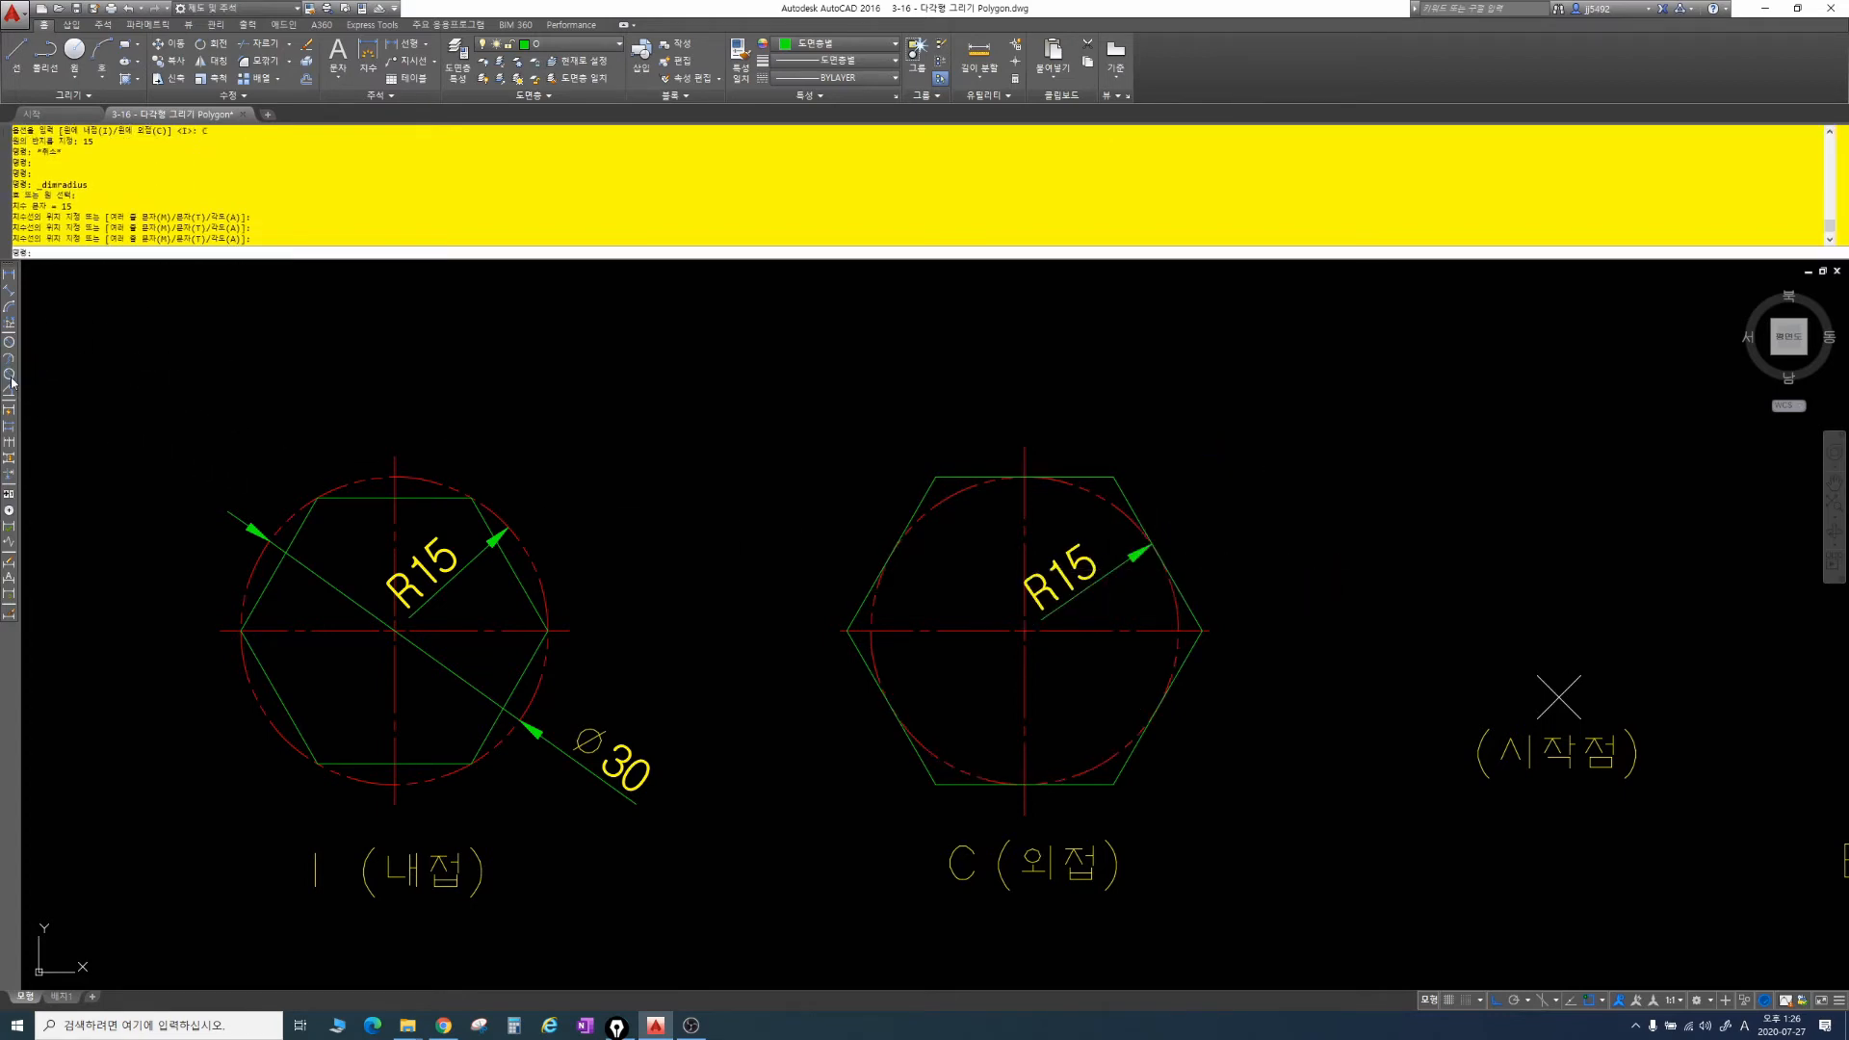
{"action": "left_click", "coordinate": [1144, 723]}
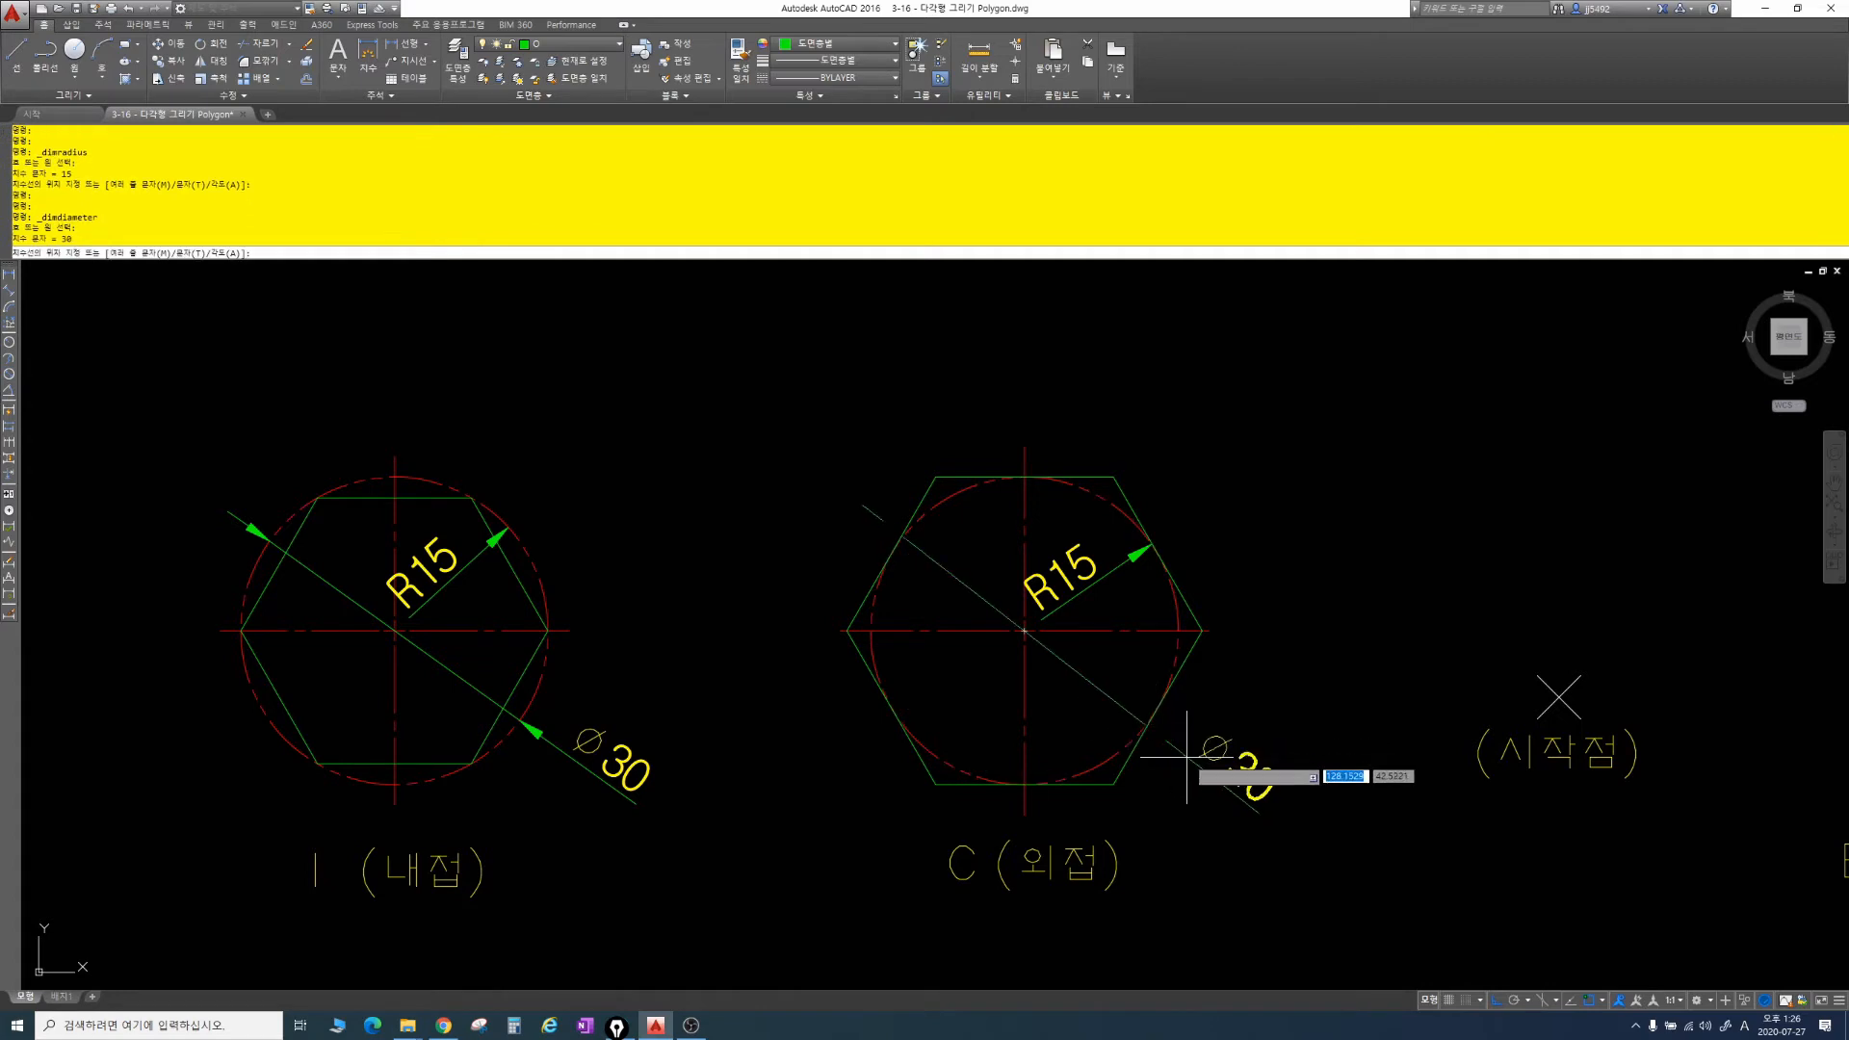
{"action": "left_click", "coordinate": [1194, 752]}
{"action": "key", "text": "Escape"}
Step: Draw a three-sided polygon by its edge, from the first (시작점) mark horizontally to the right with edge length 20
{"action": "scroll", "coordinate": [1266, 699], "scroll_direction": "down", "scroll_amount": 4}
{"action": "middle_click_drag", "start_coordinate": [1266, 698], "coordinate": [1267, 715]}
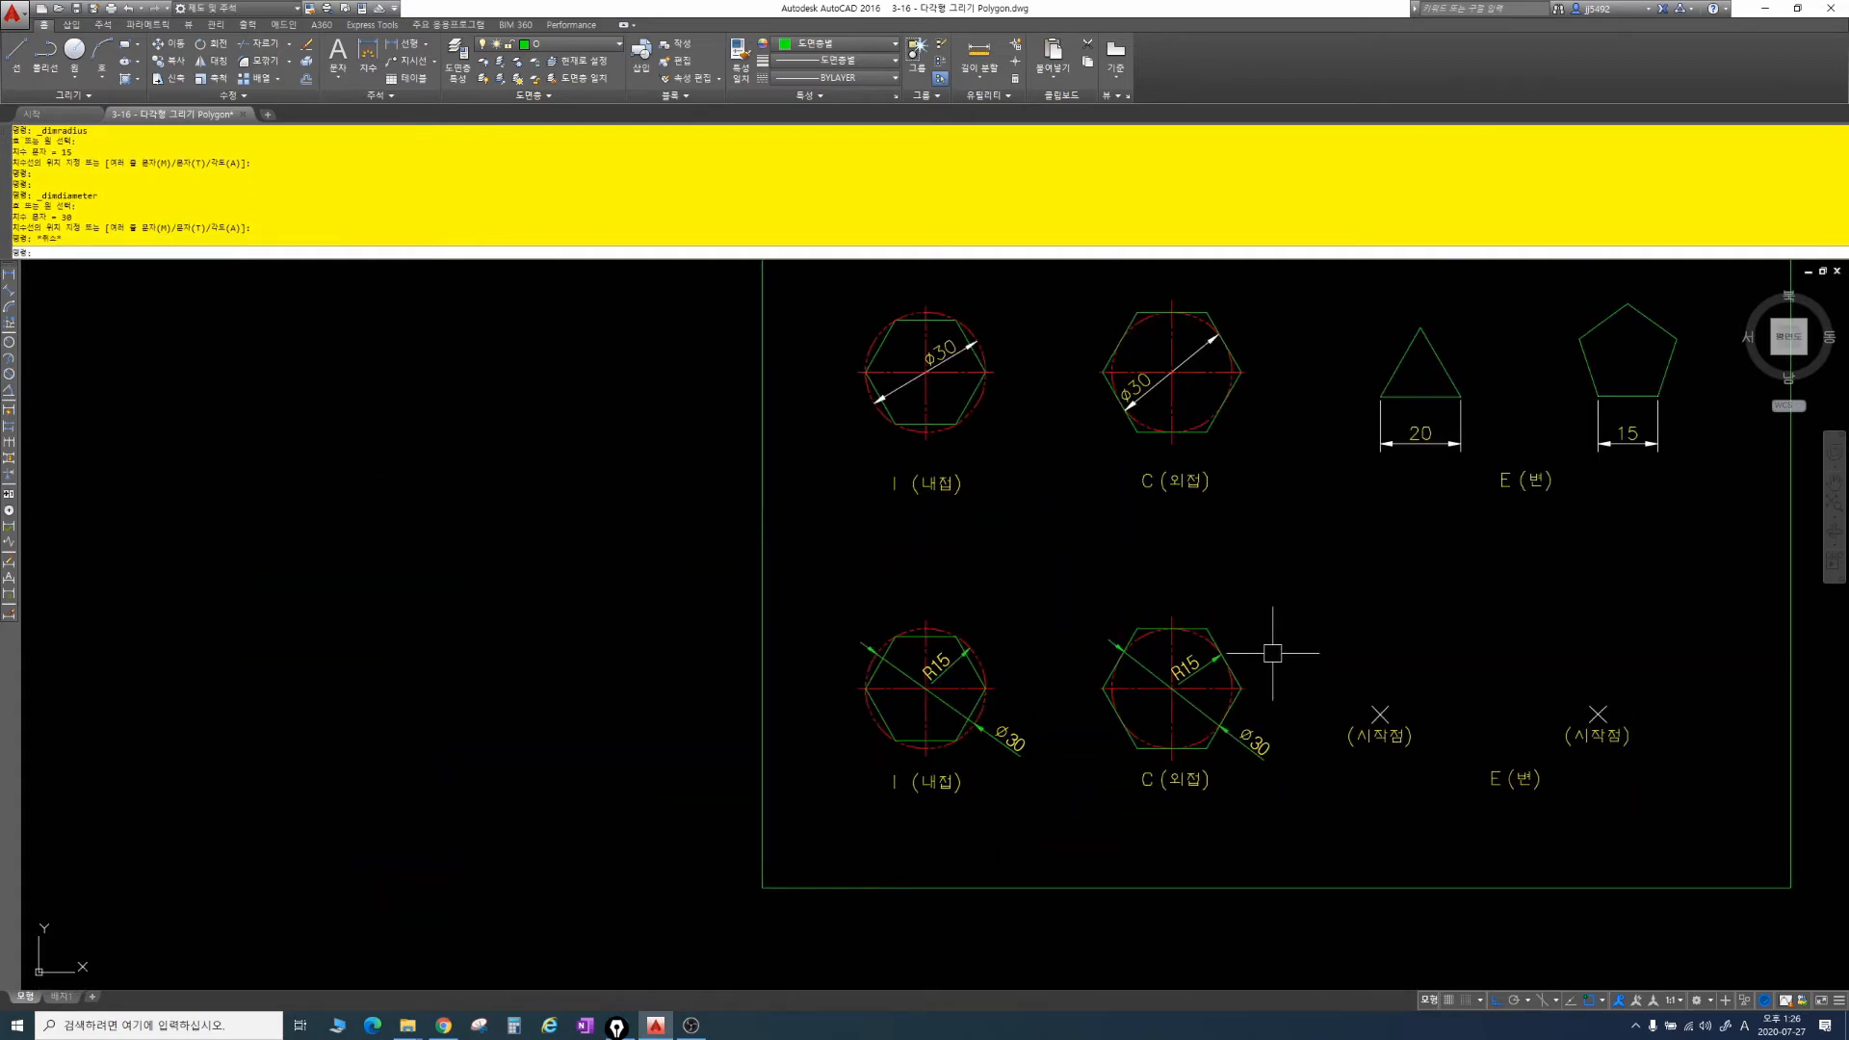
{"action": "middle_click_drag", "start_coordinate": [1271, 653], "coordinate": [1064, 705]}
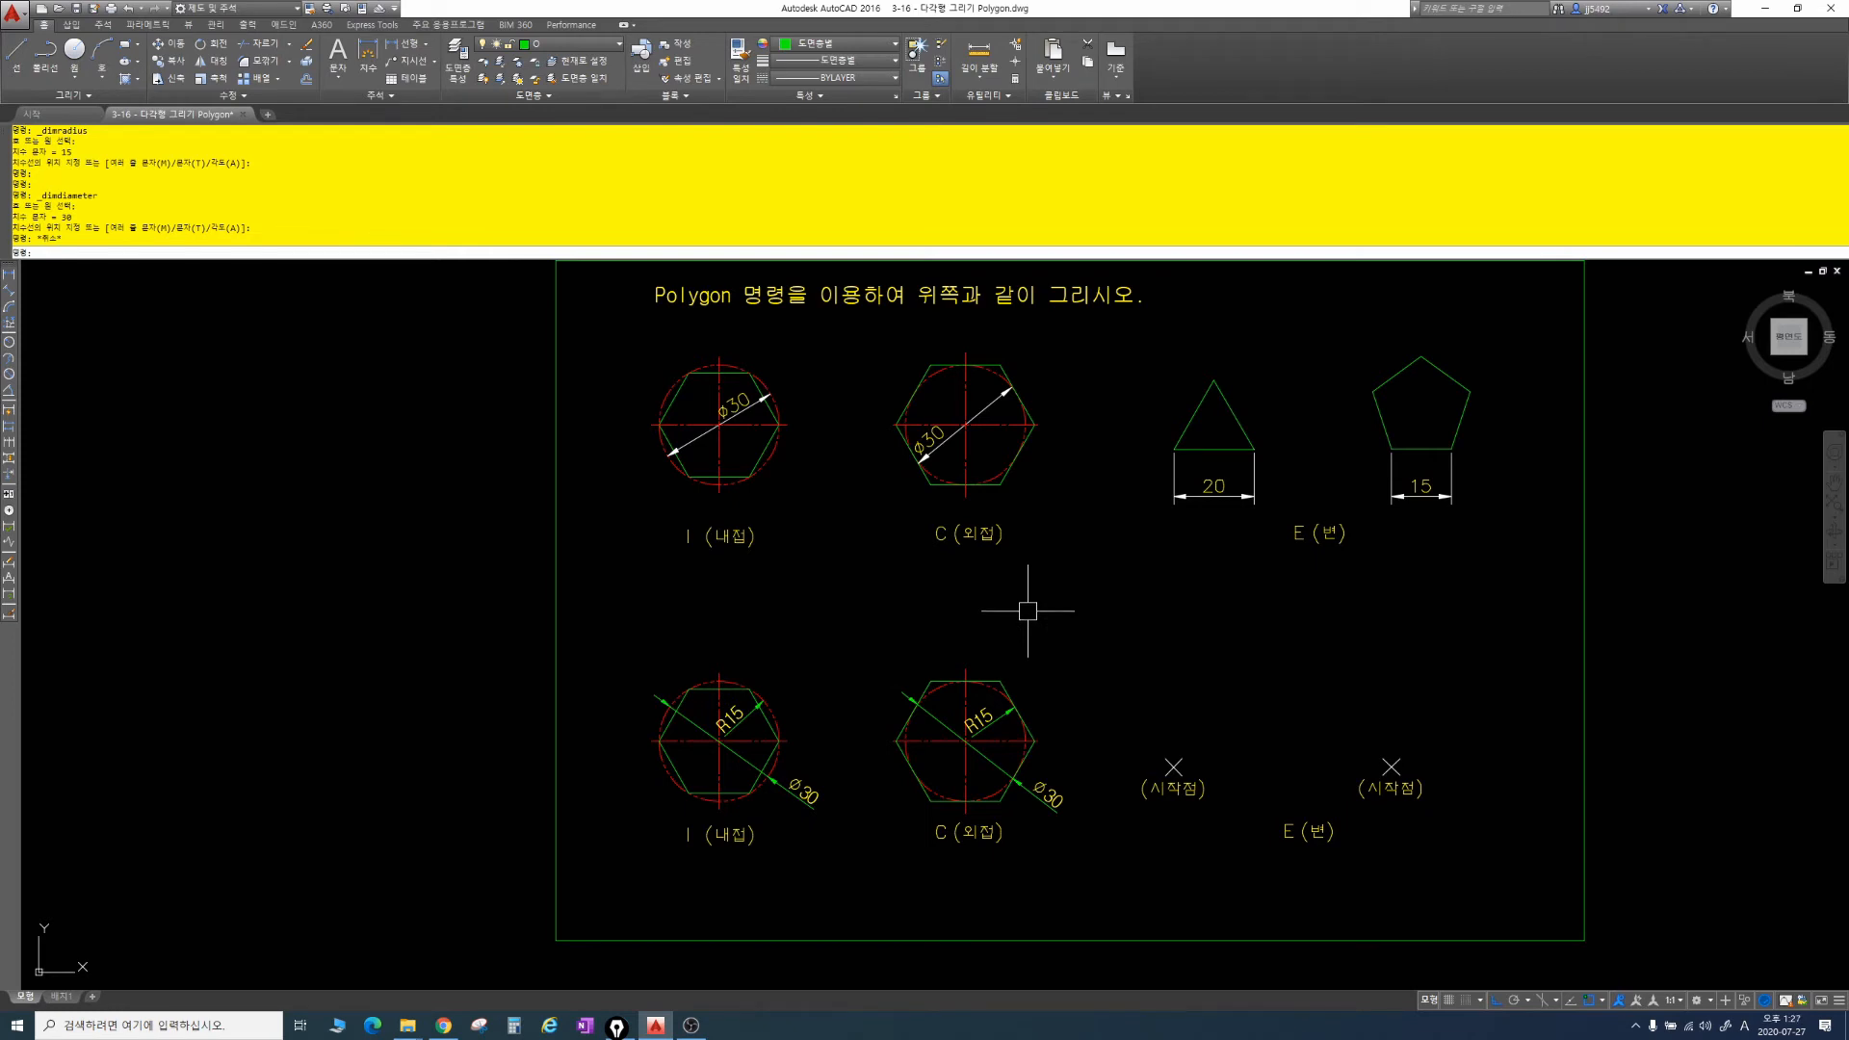
{"action": "middle_click_drag", "start_coordinate": [1049, 603], "coordinate": [901, 591]}
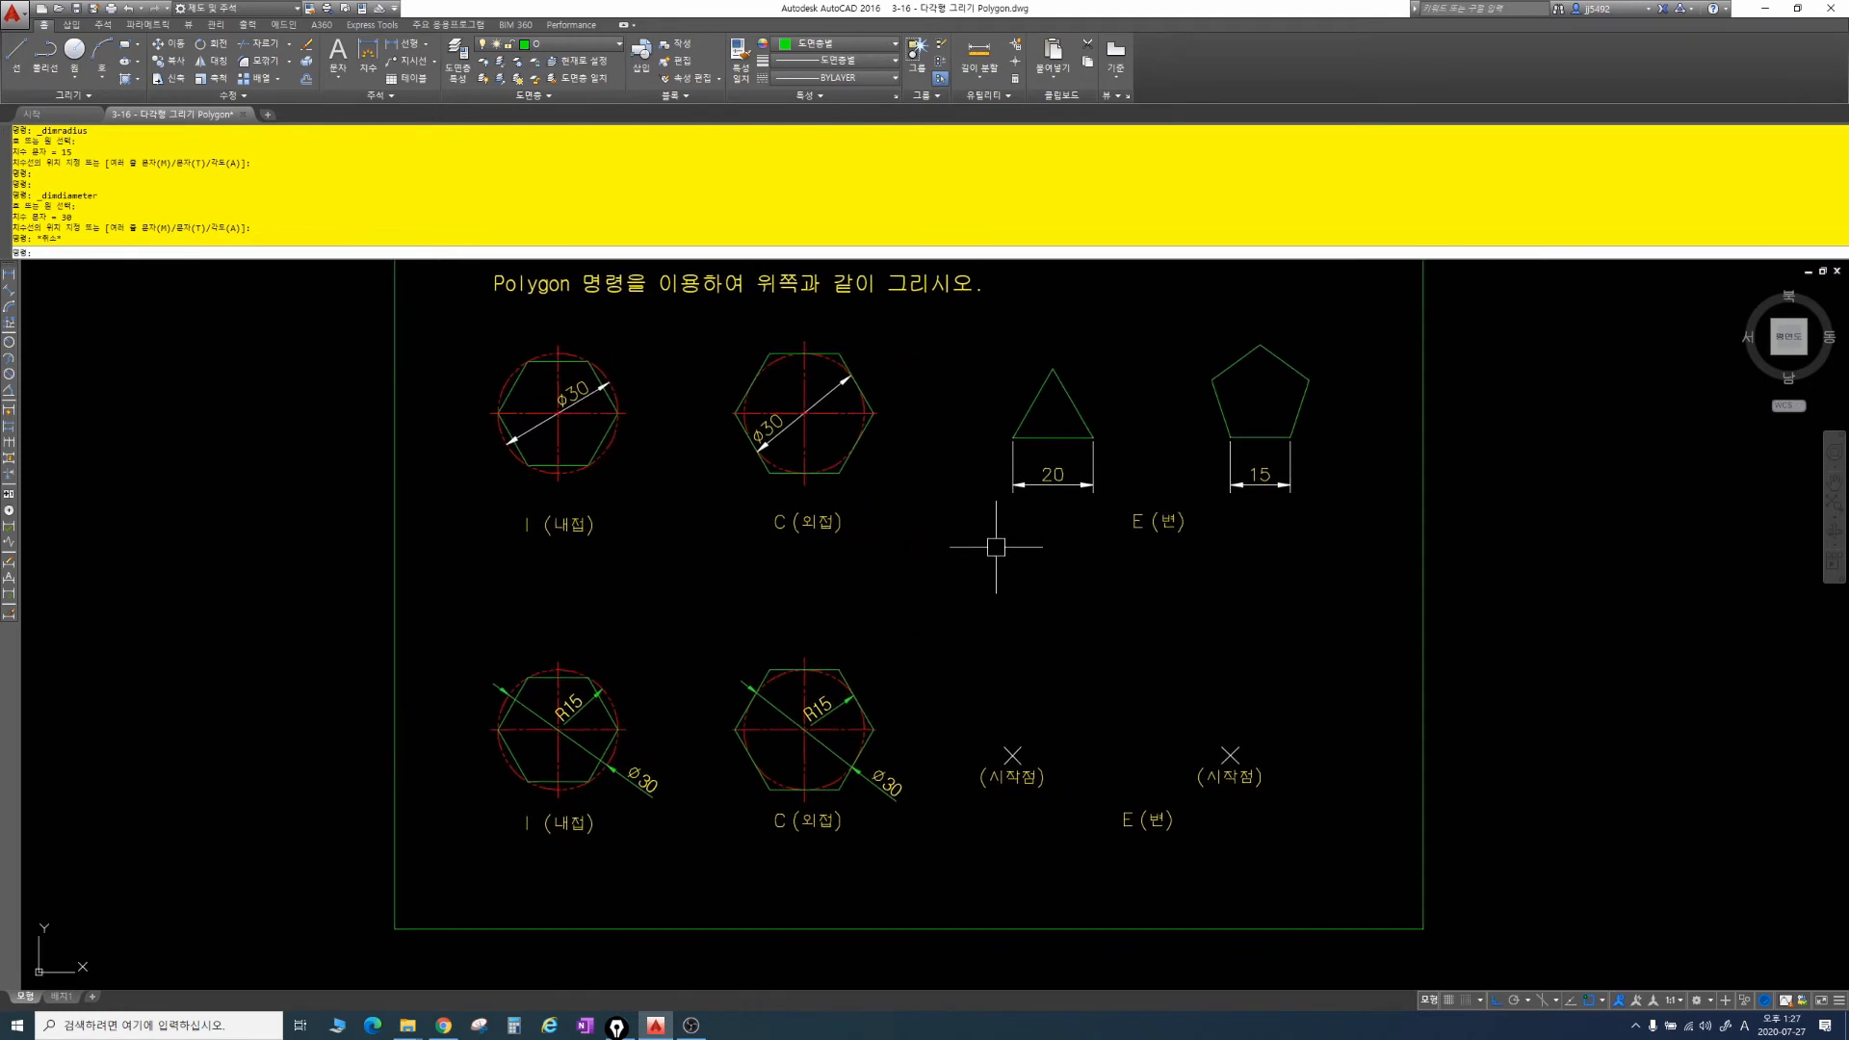
{"action": "middle_click_drag", "start_coordinate": [991, 540], "coordinate": [880, 574]}
{"action": "scroll", "coordinate": [880, 575], "scroll_direction": "up", "scroll_amount": 2}
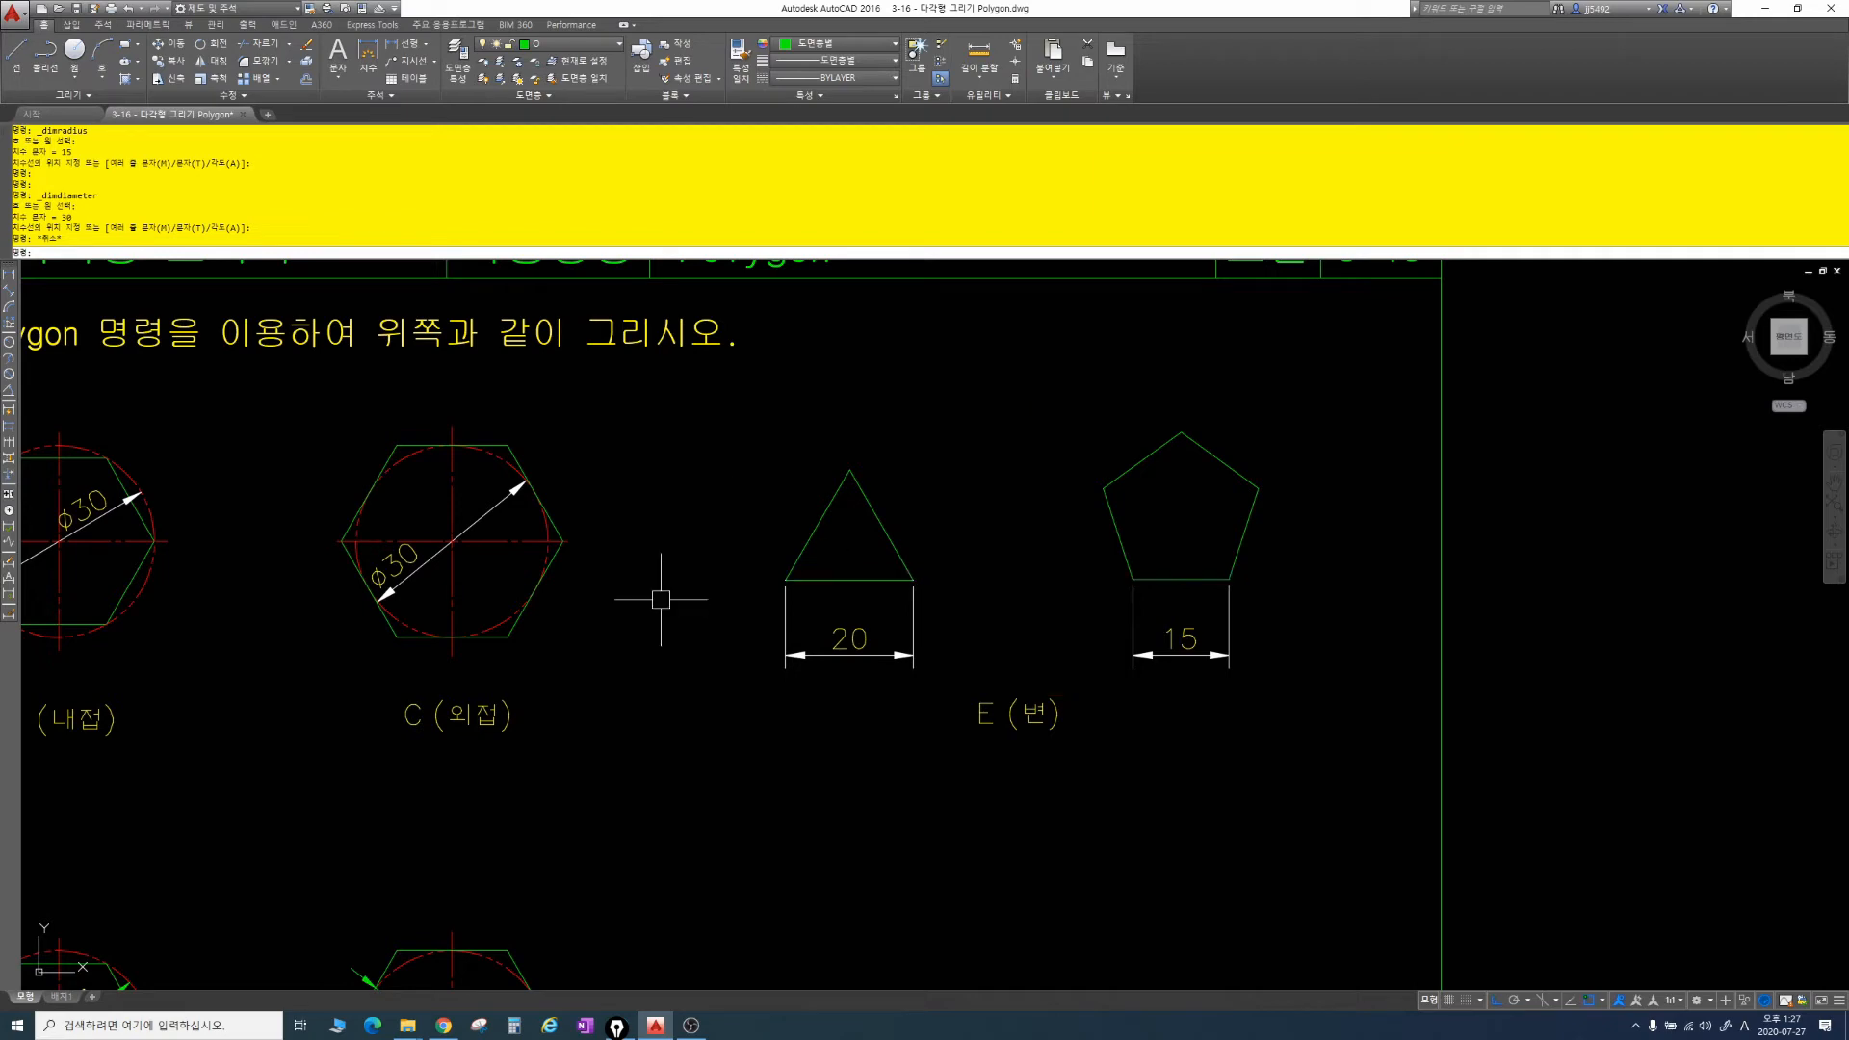
{"action": "left_click", "coordinate": [137, 45]}
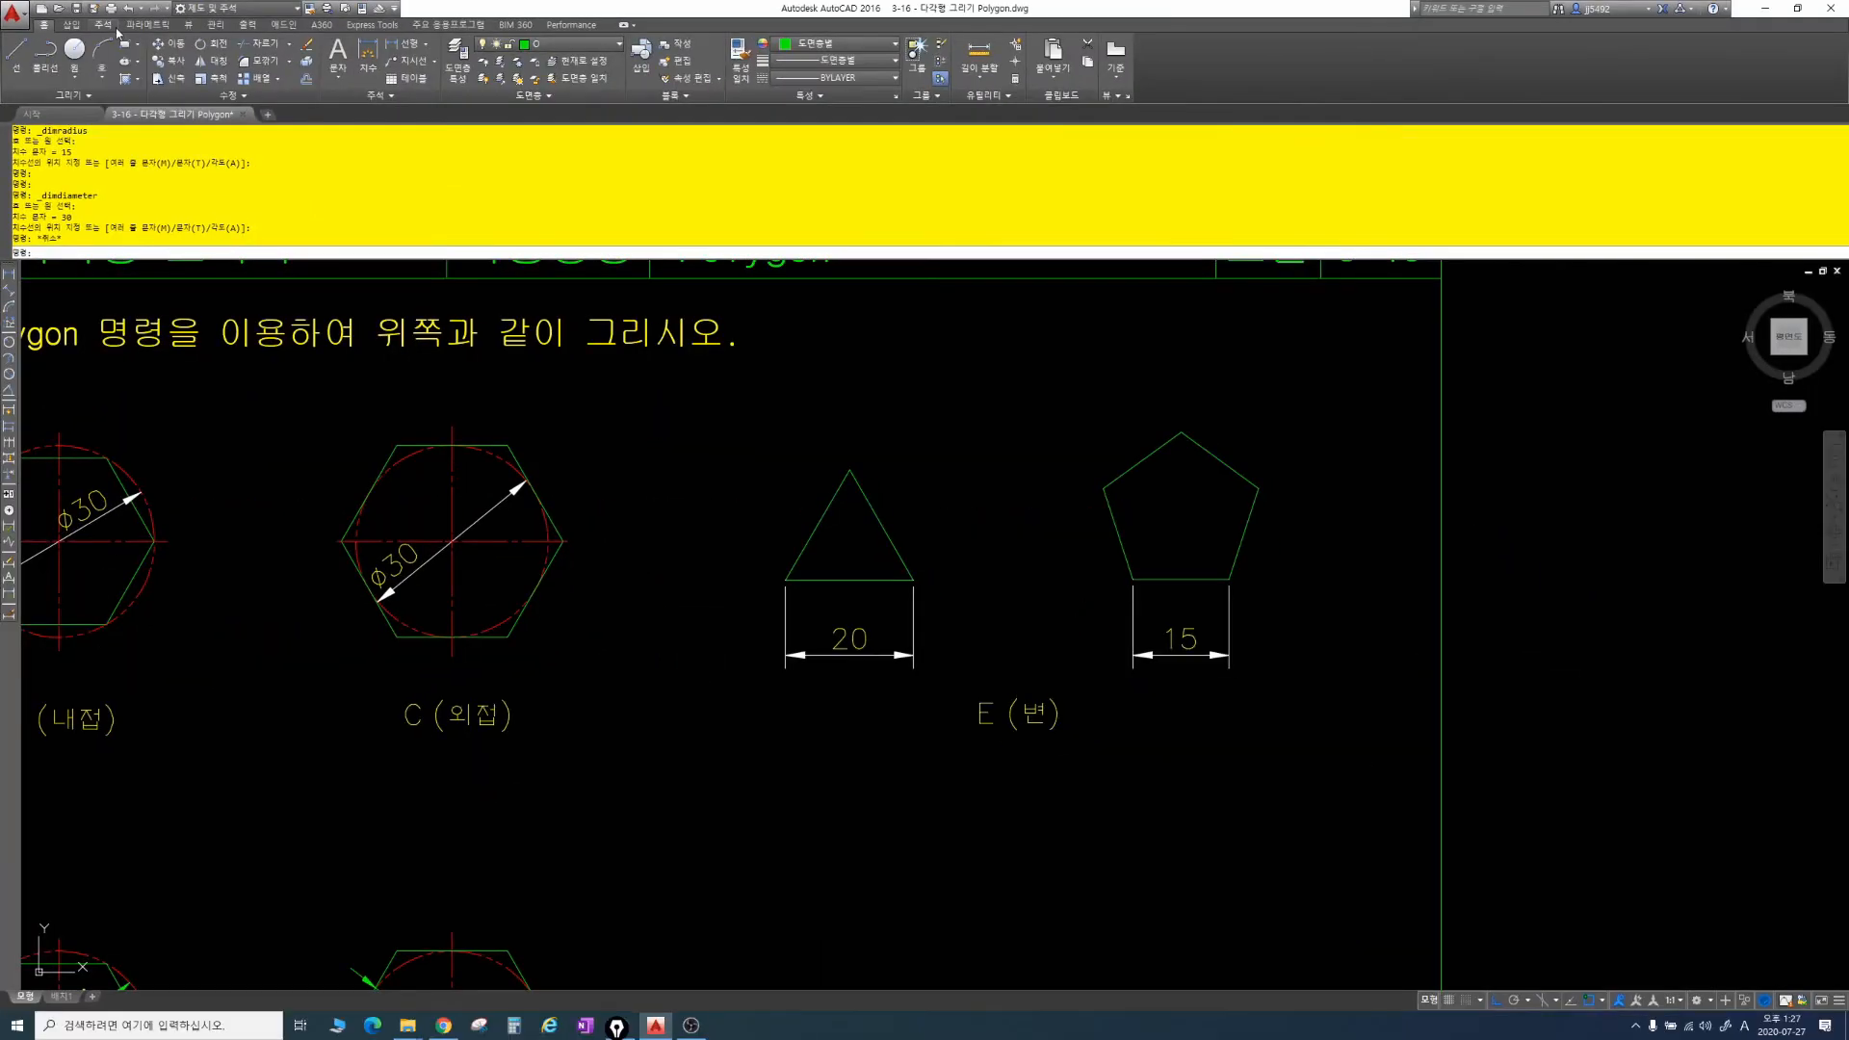
{"action": "left_click", "coordinate": [137, 44]}
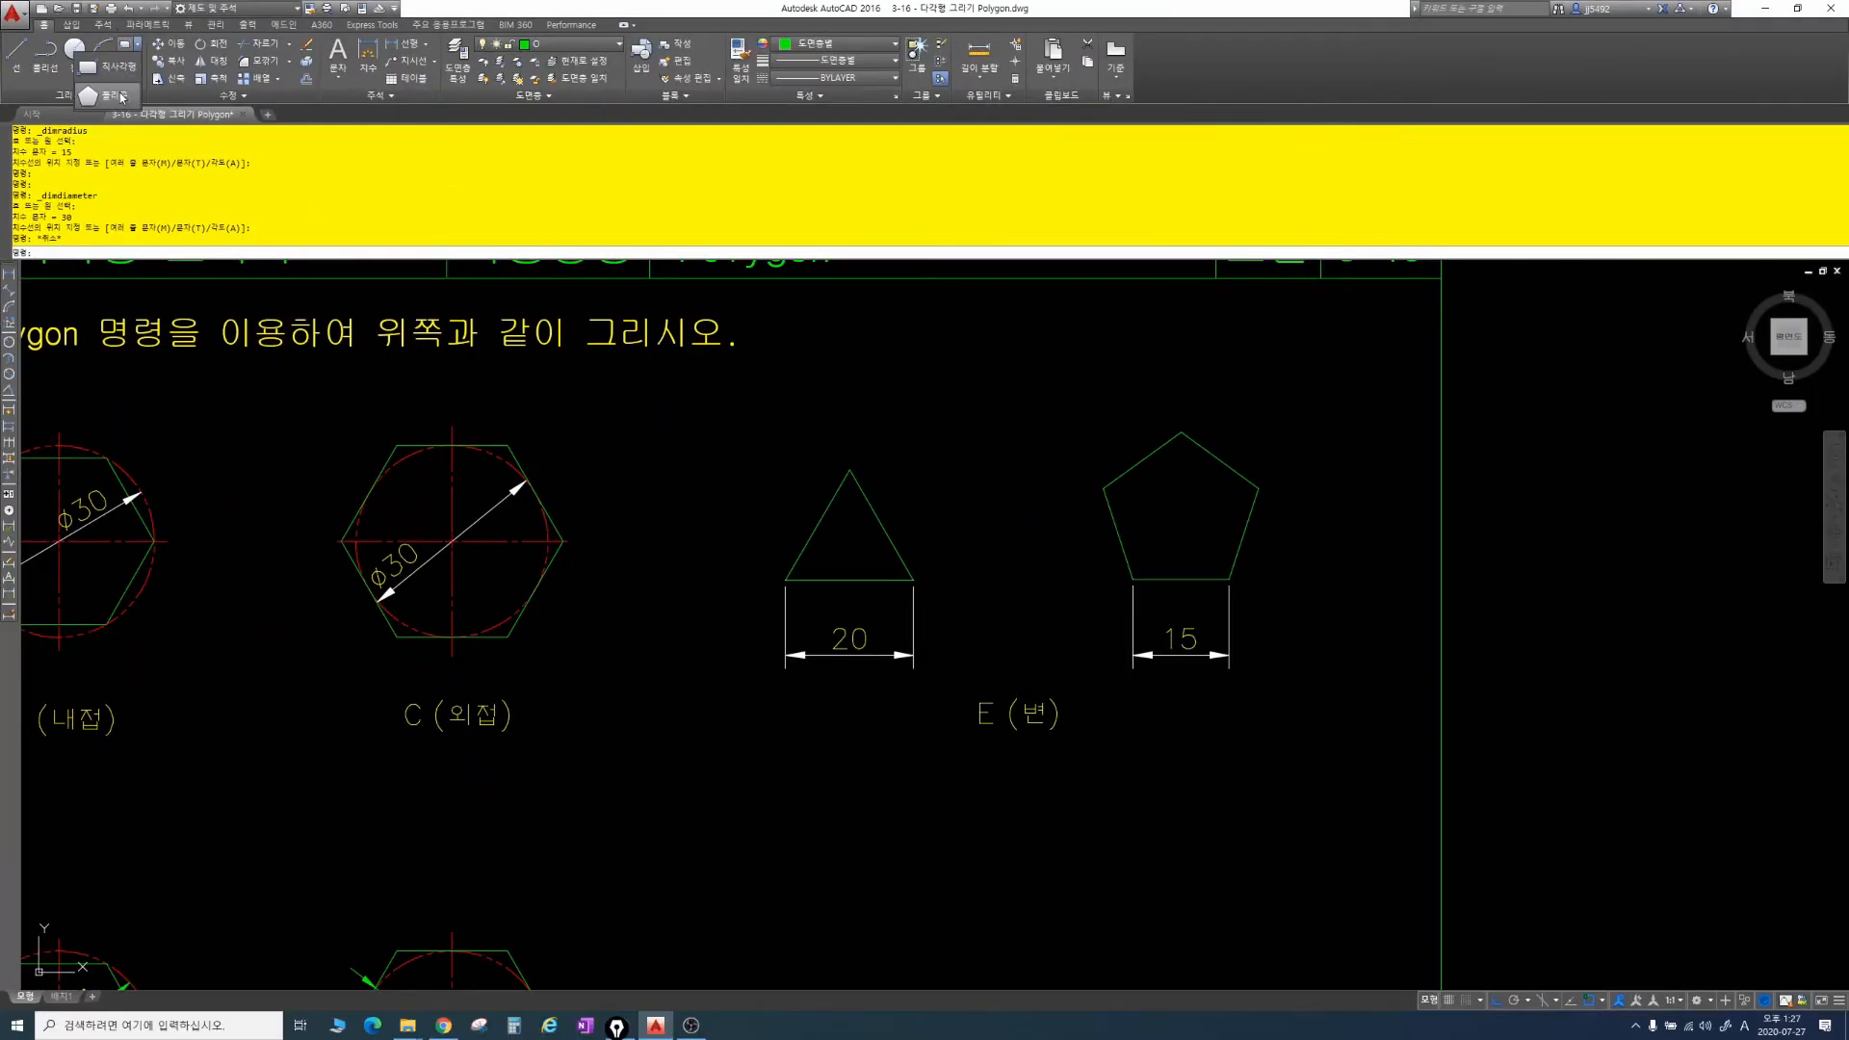
{"action": "left_click", "coordinate": [106, 85]}
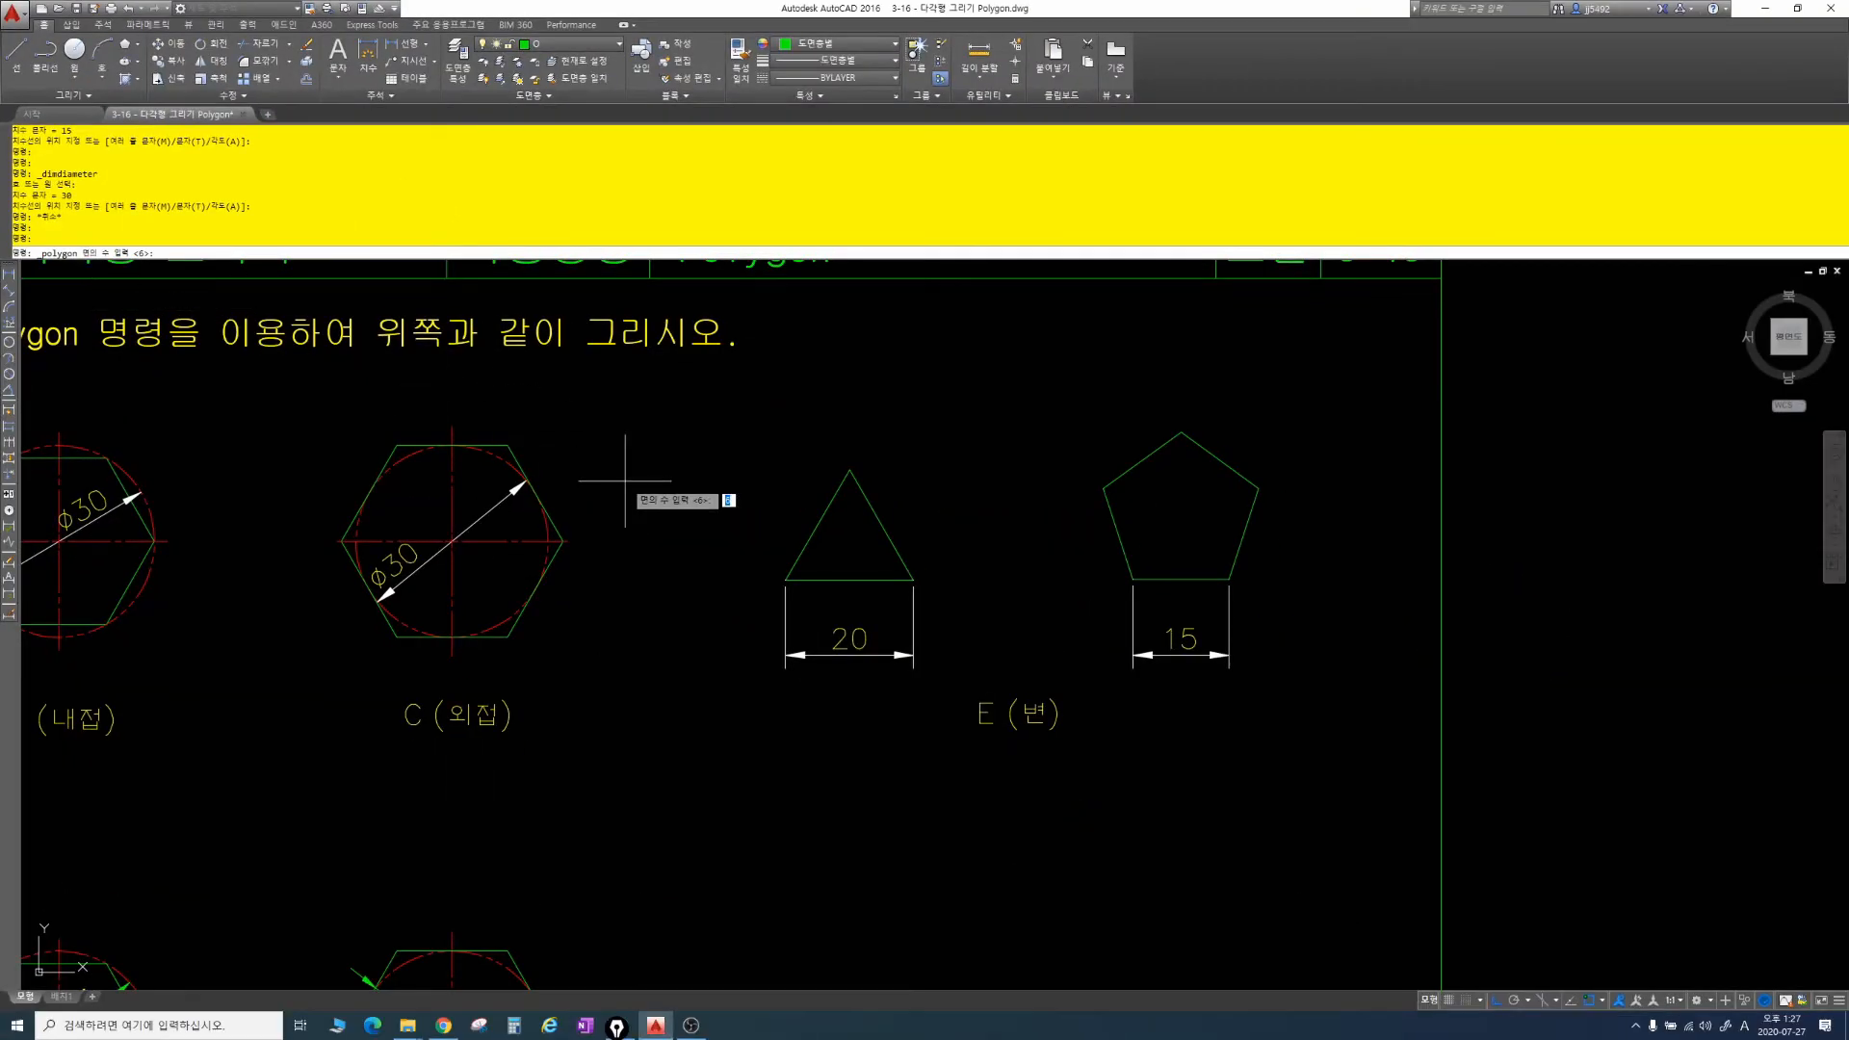
{"action": "type", "text": "3"}
{"action": "key", "text": "Return"}
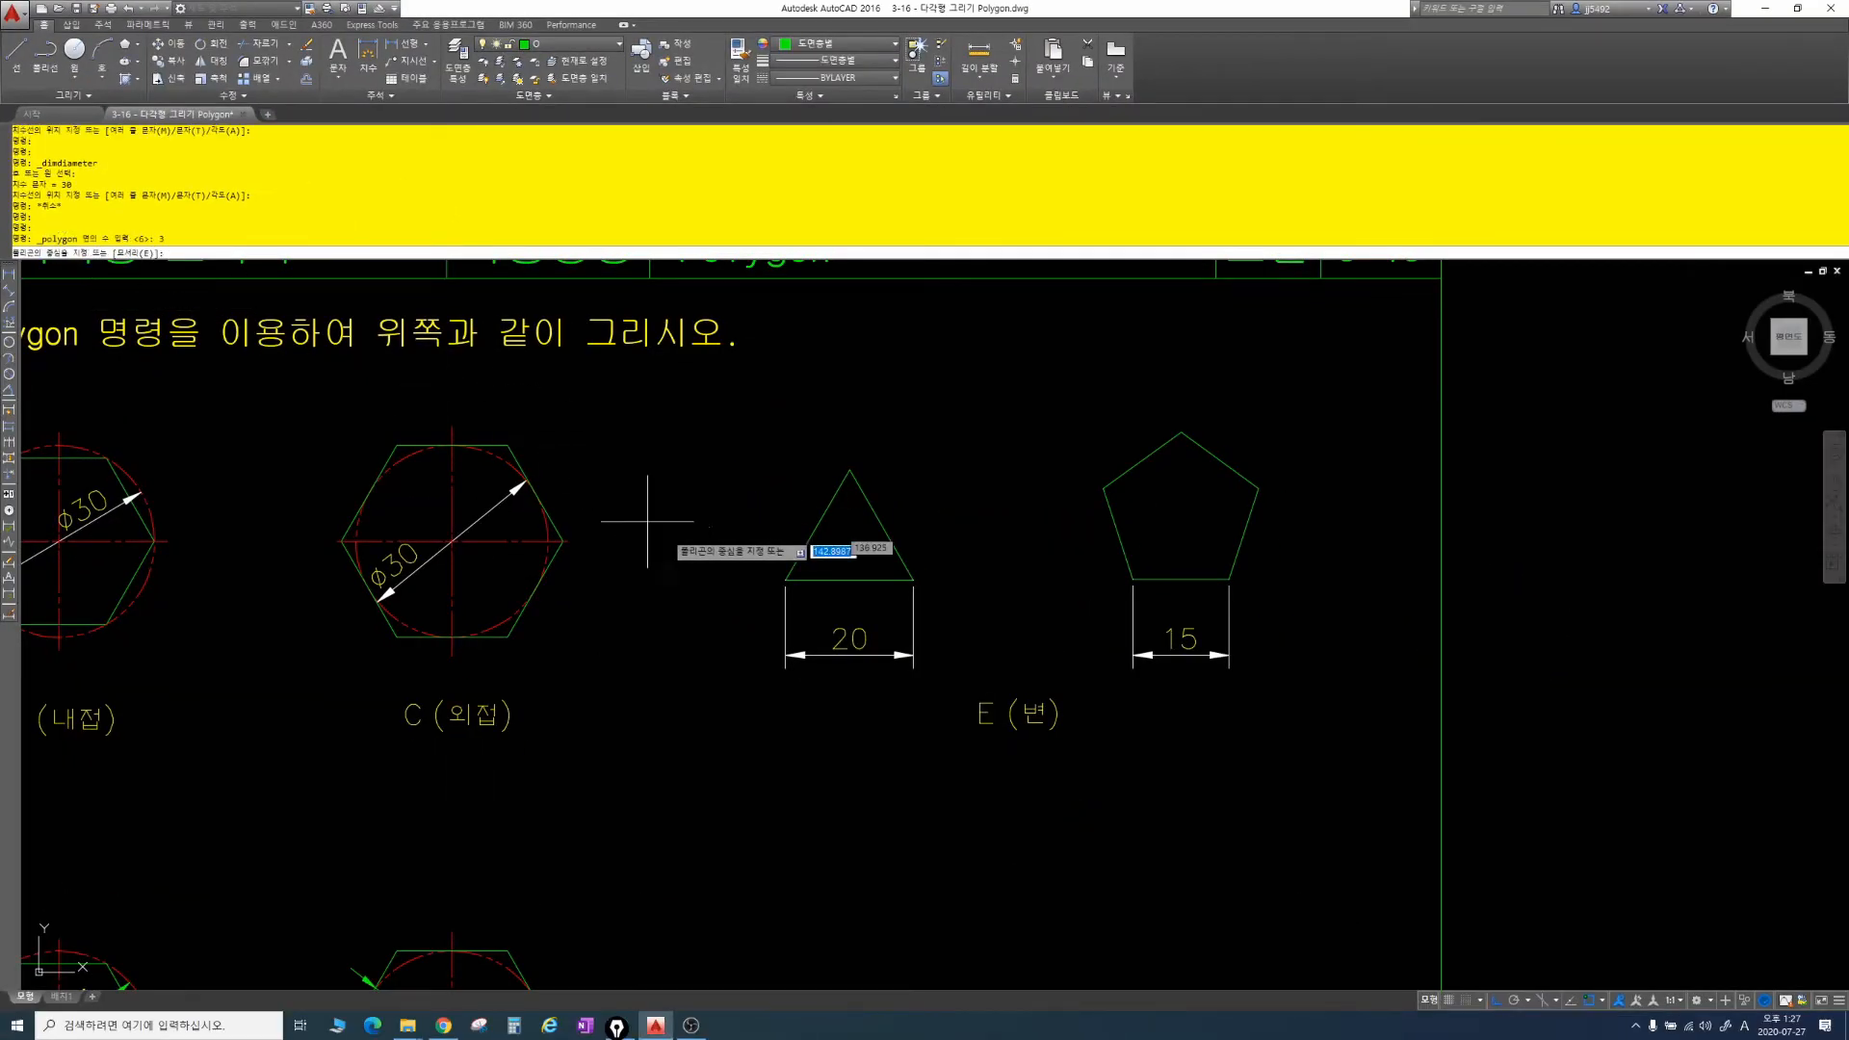
{"action": "middle_click_drag", "start_coordinate": [819, 583], "coordinate": [826, 353]}
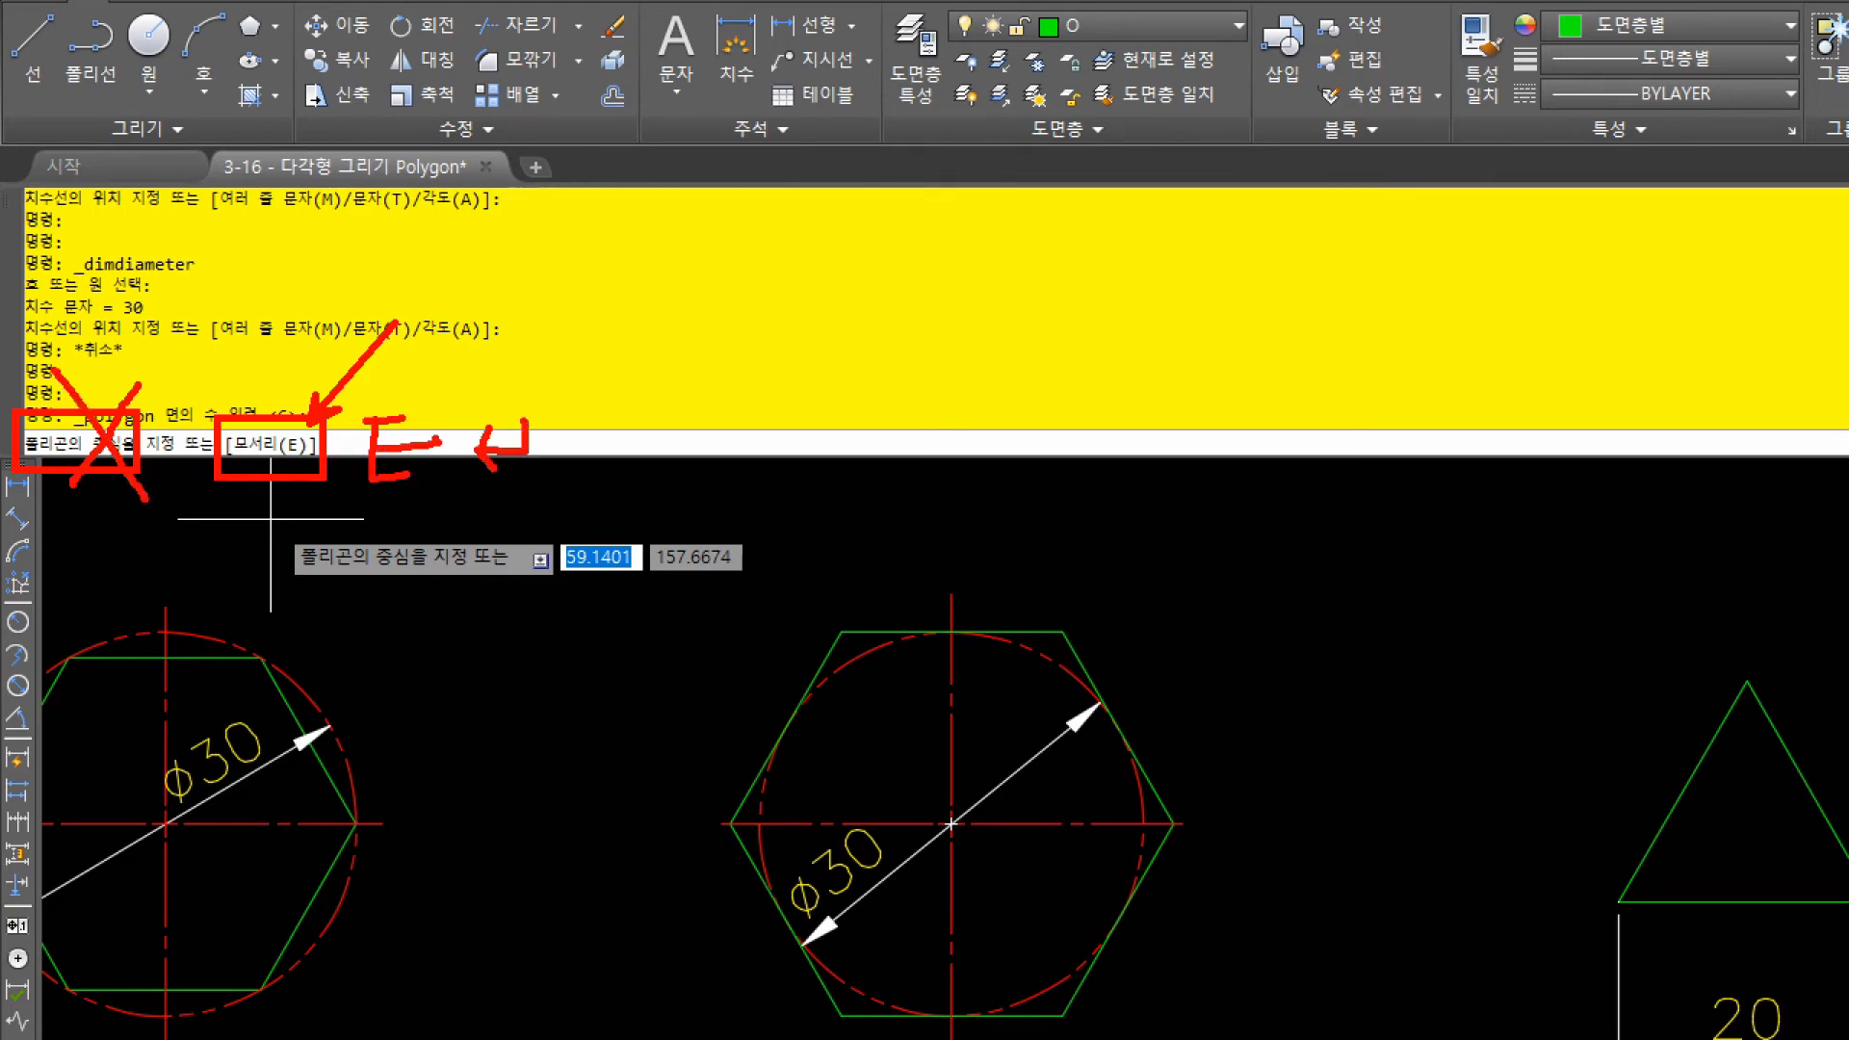
{"action": "type", "text": "w"}
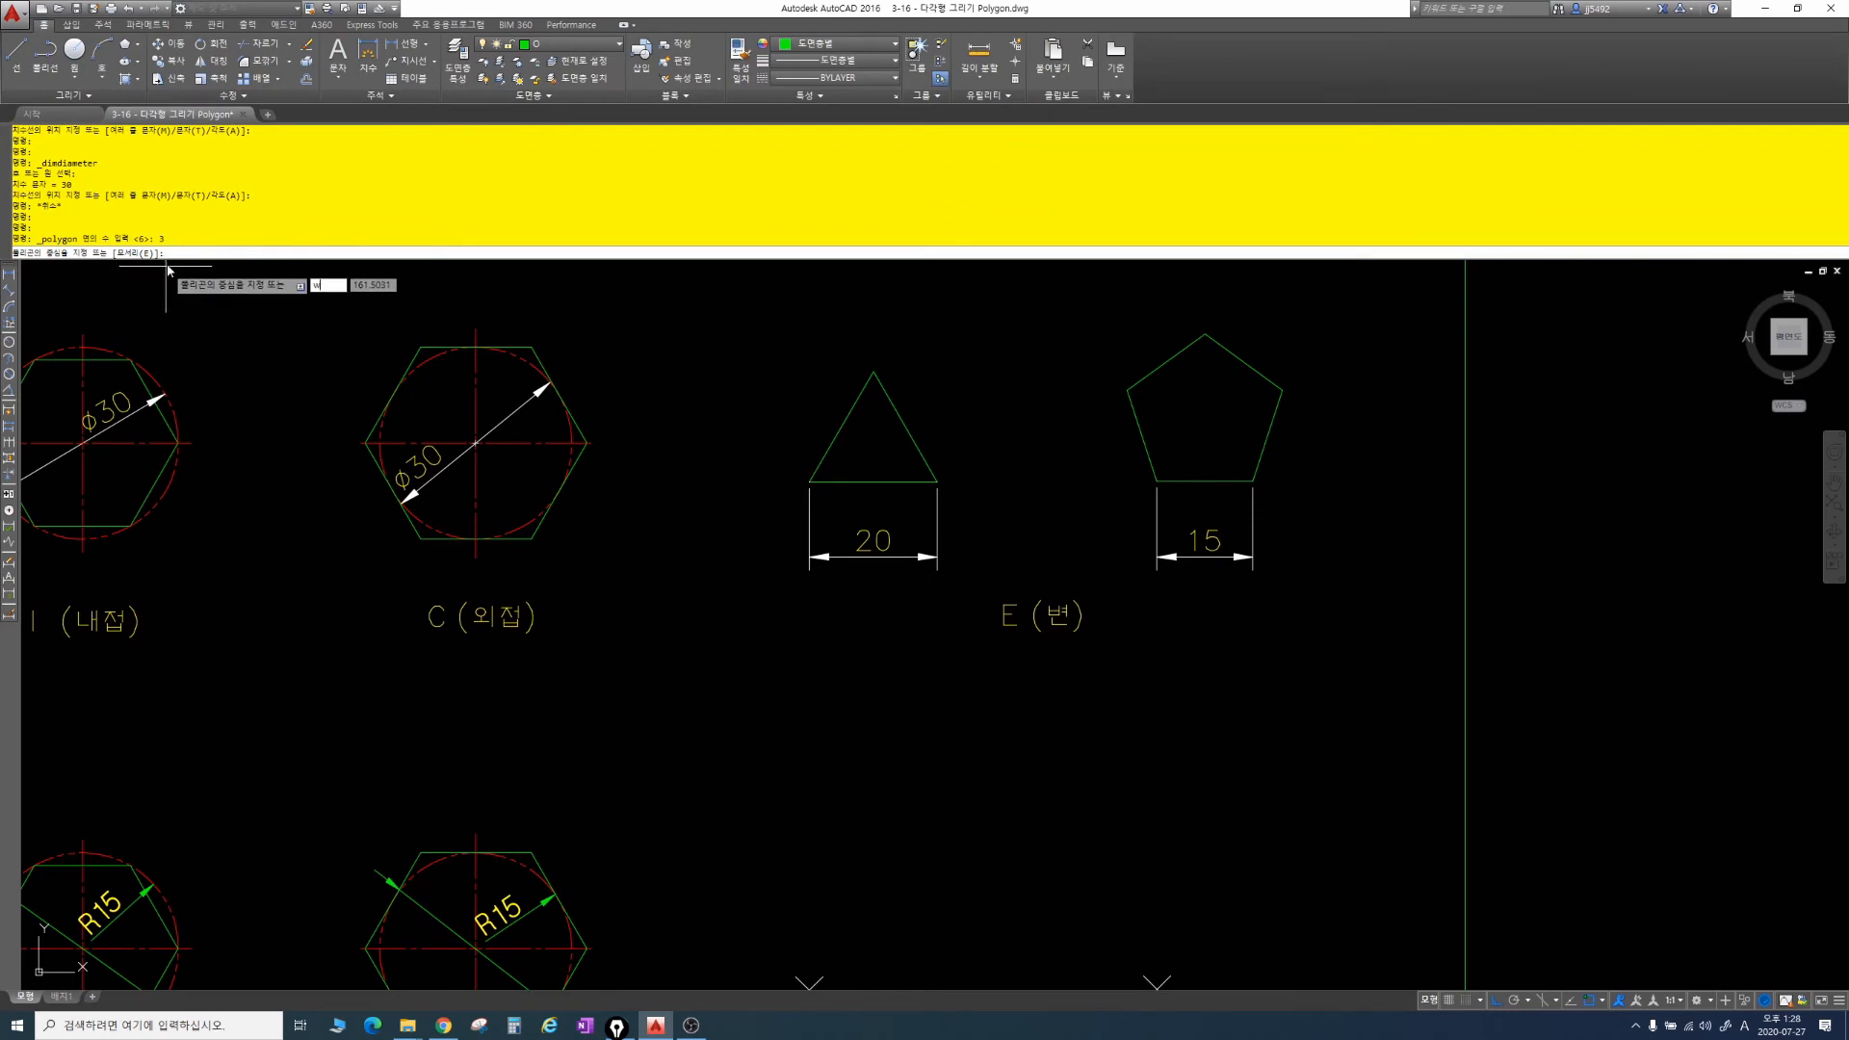
{"action": "type", "text": "e"}
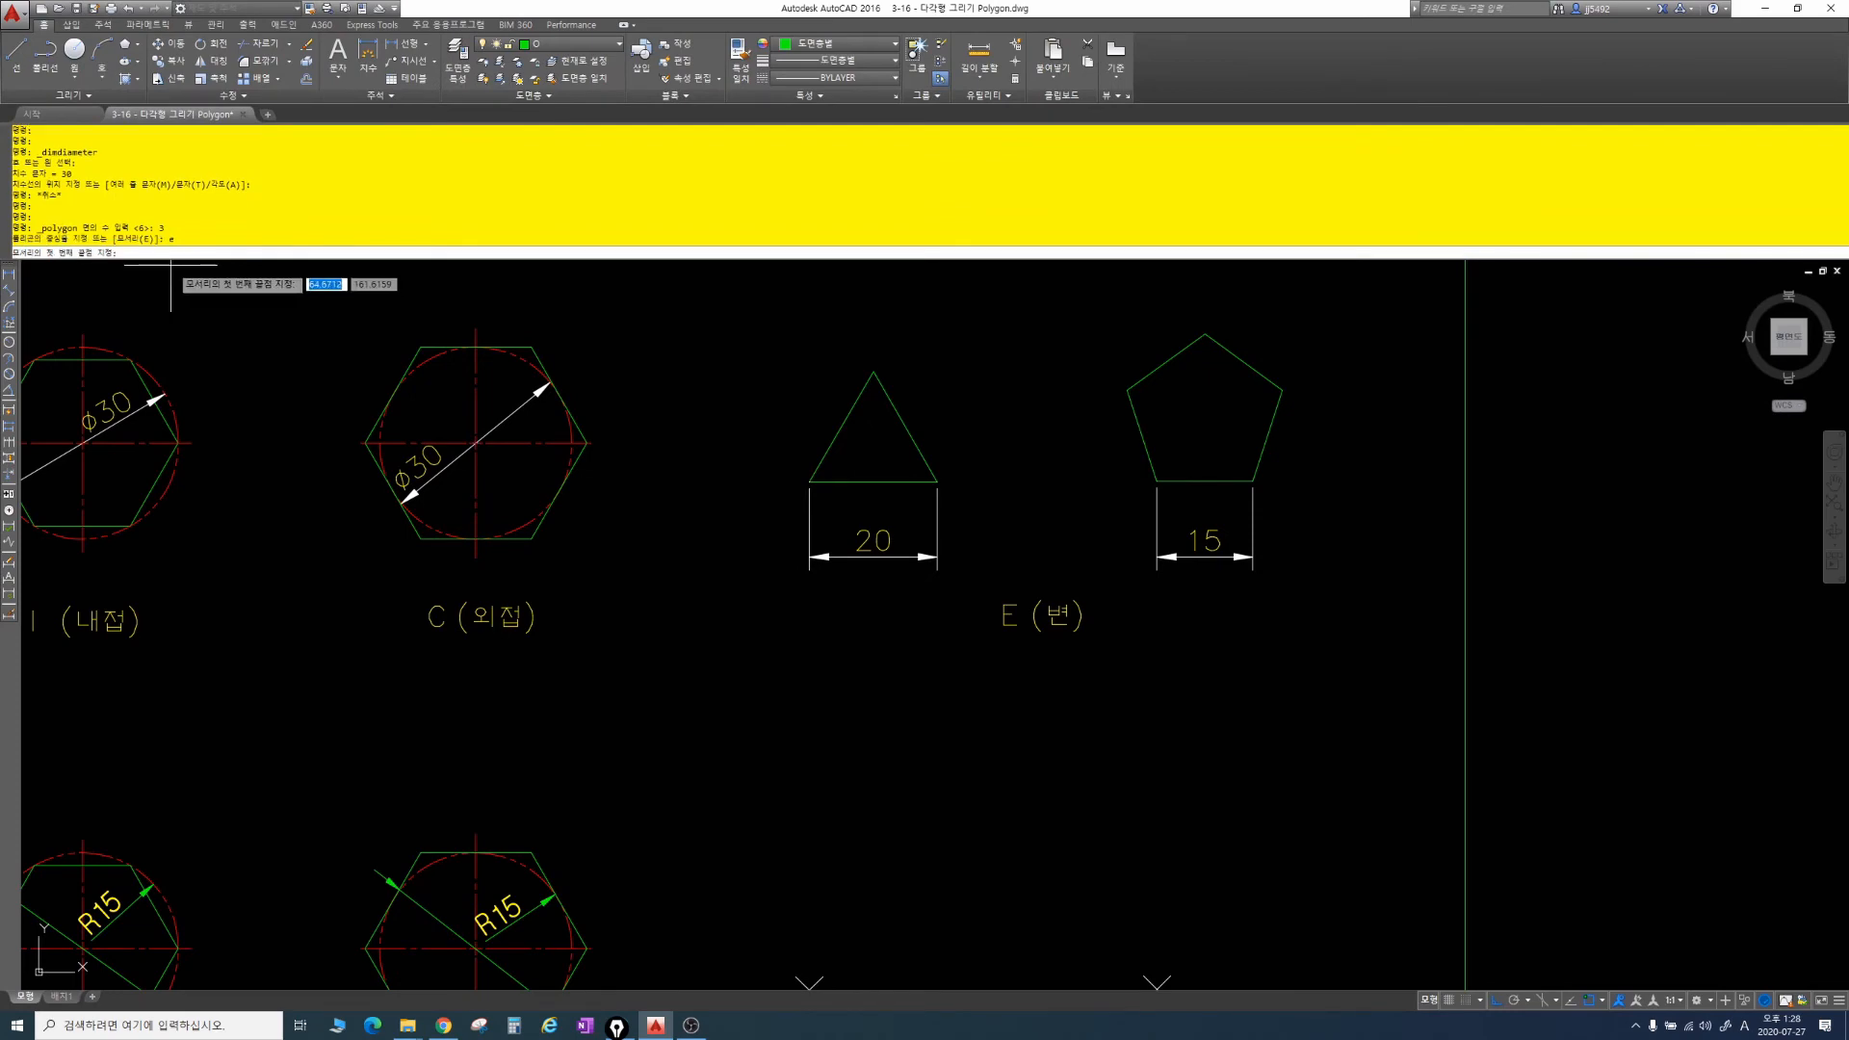
{"action": "key", "text": "Return"}
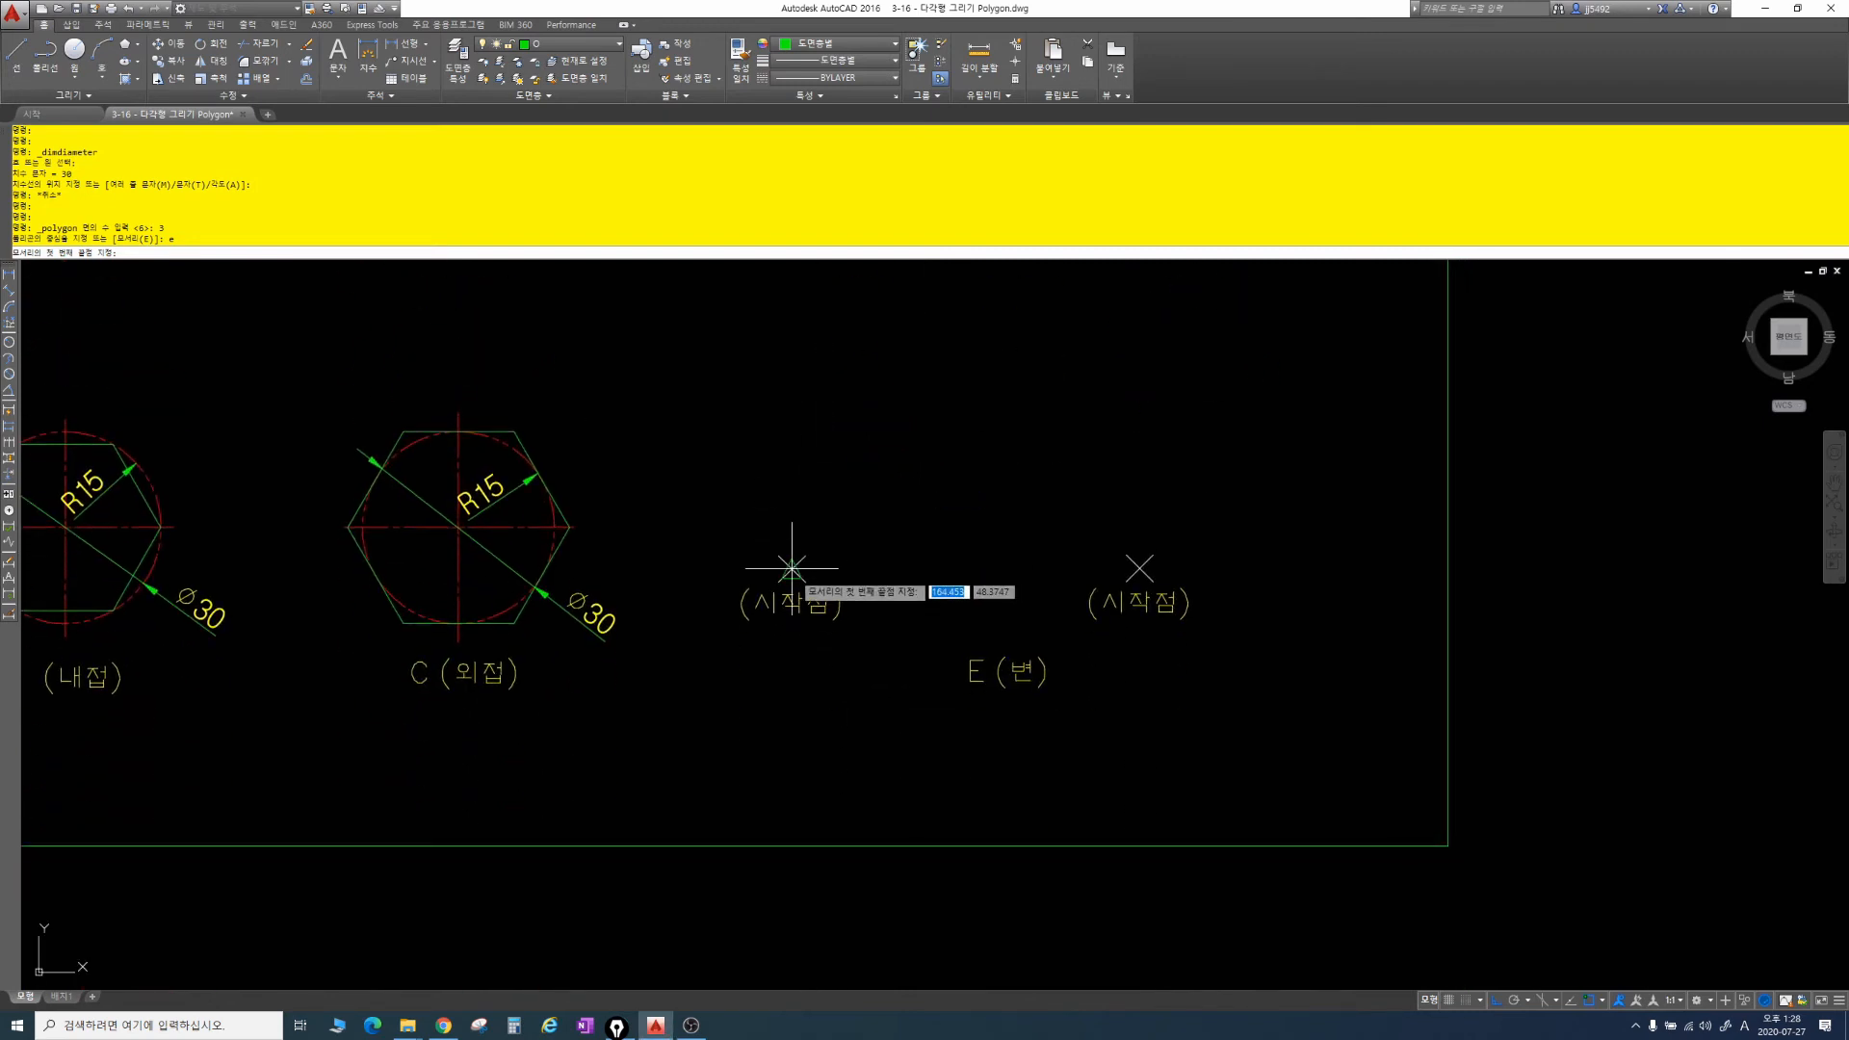
{"action": "left_click", "coordinate": [791, 568]}
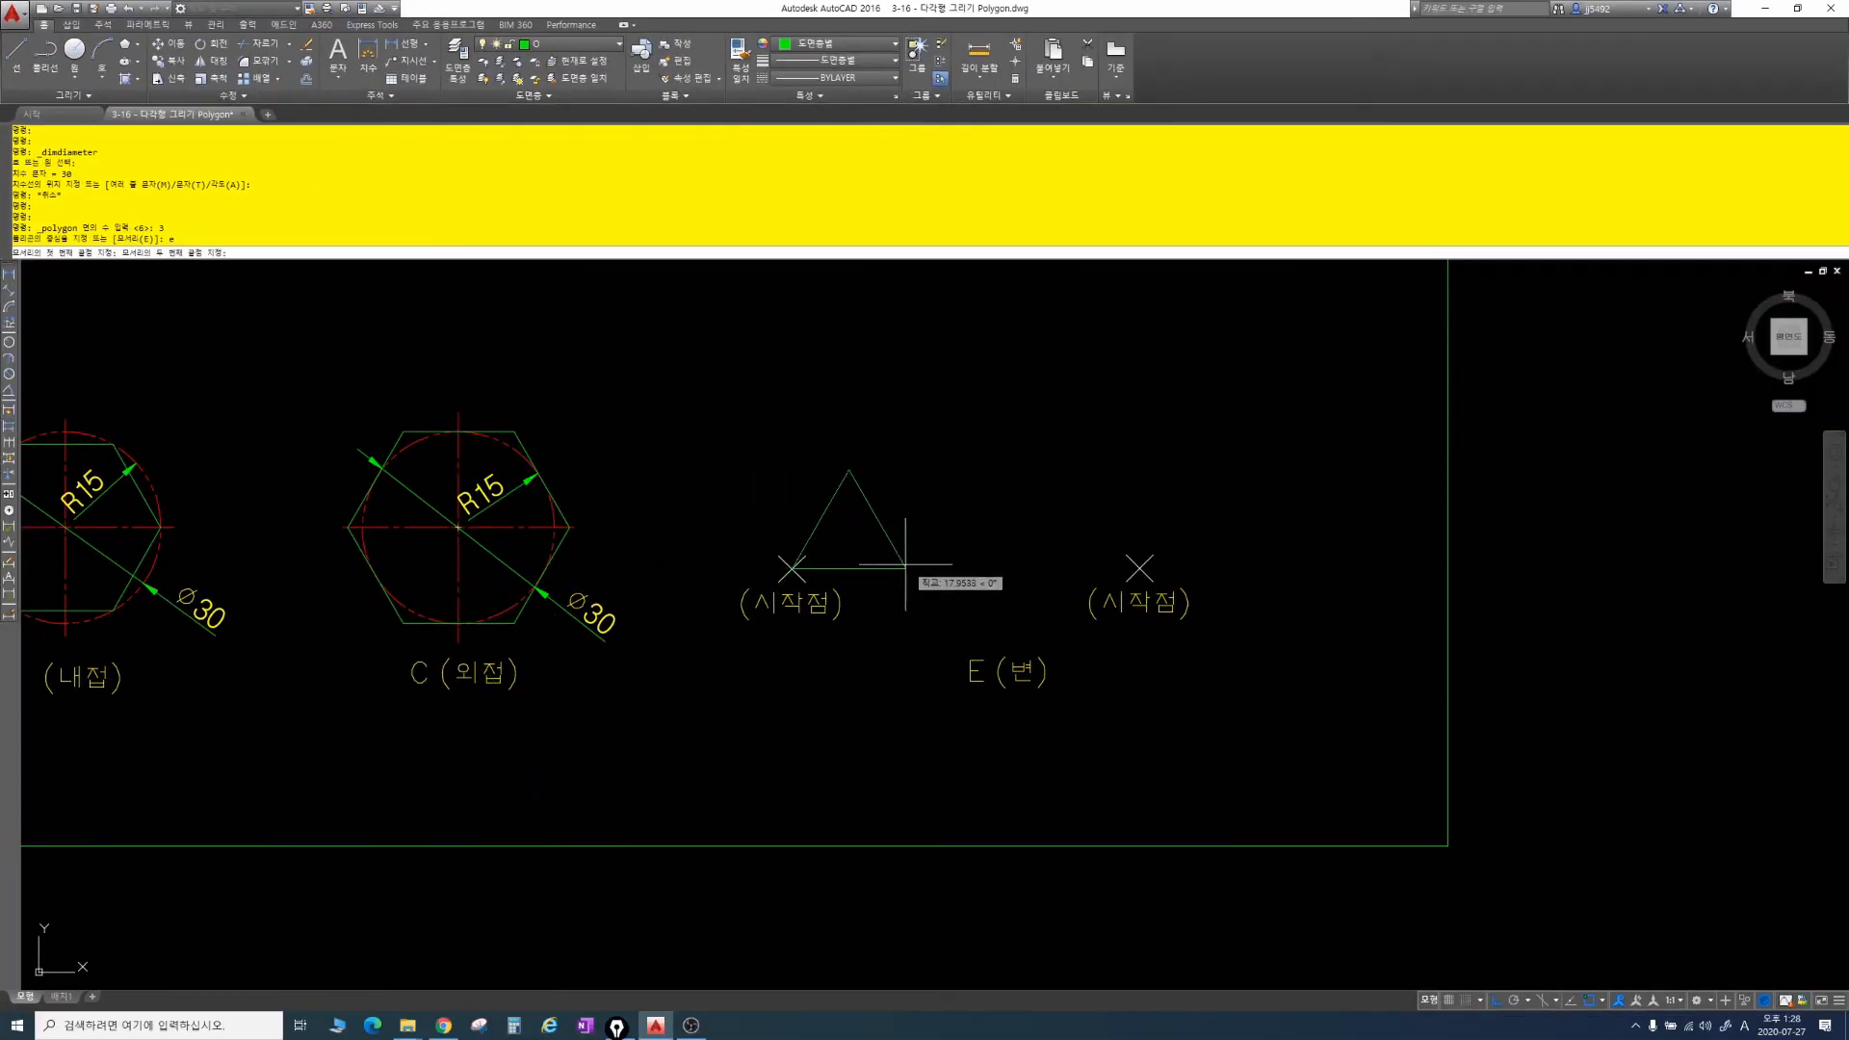
{"action": "type", "text": "20"}
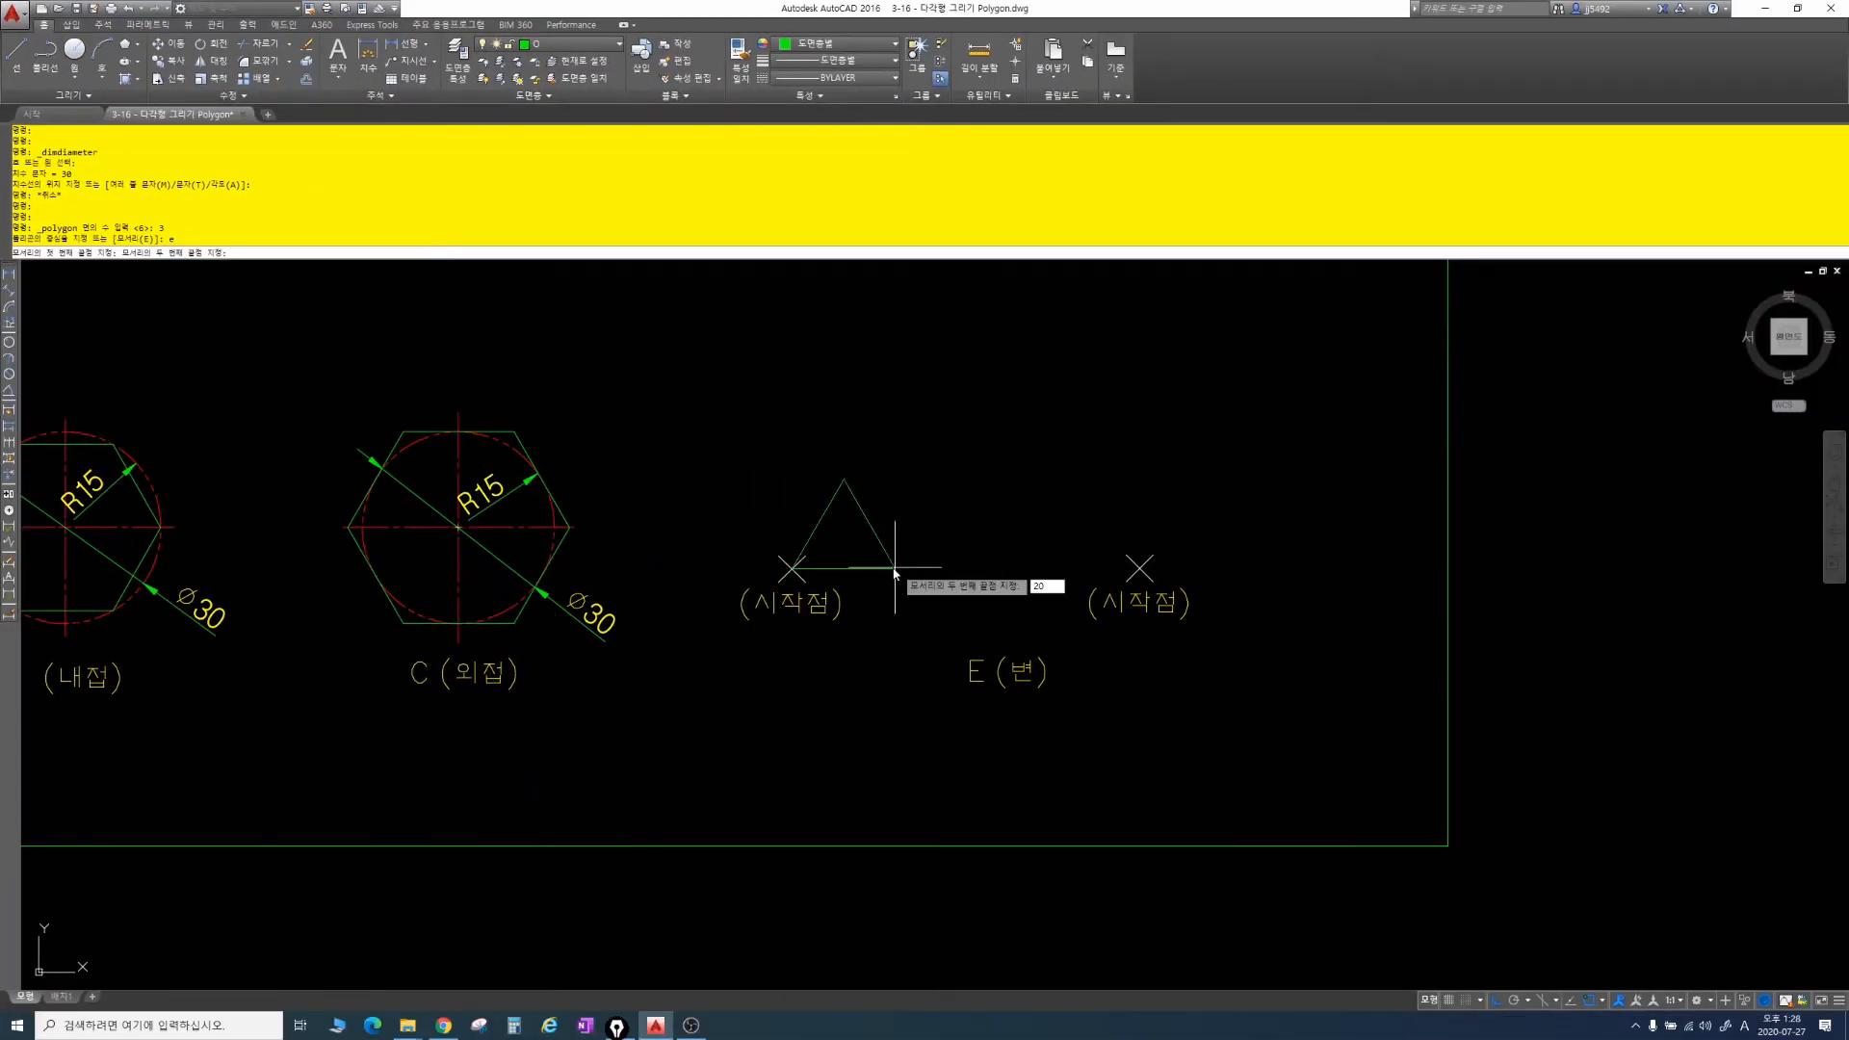
{"action": "key", "text": "Return"}
{"action": "key", "text": "Escape"}
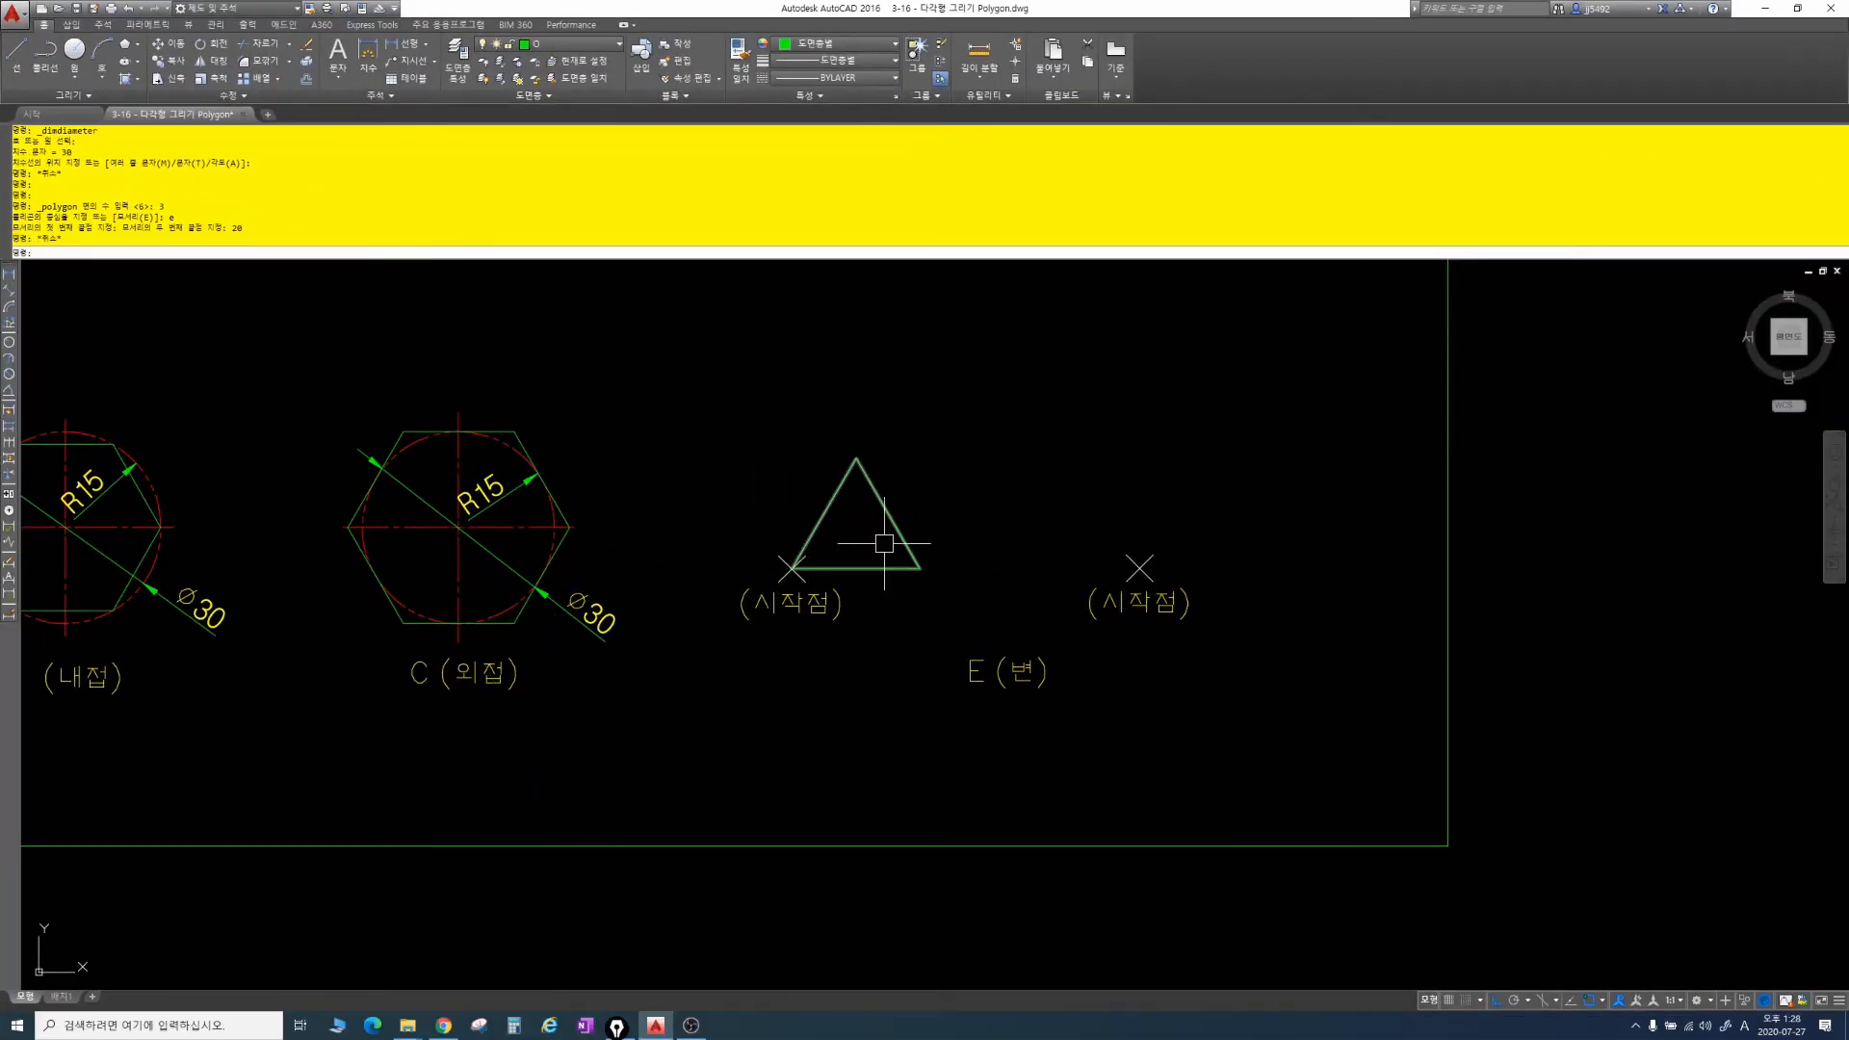
Step: Add a linear dimension to the base of the lower triangle, placed below its (시작점) label
{"action": "scroll", "coordinate": [855, 554], "scroll_direction": "up", "scroll_amount": 5}
{"action": "scroll", "coordinate": [876, 546], "scroll_direction": "down", "scroll_amount": 2}
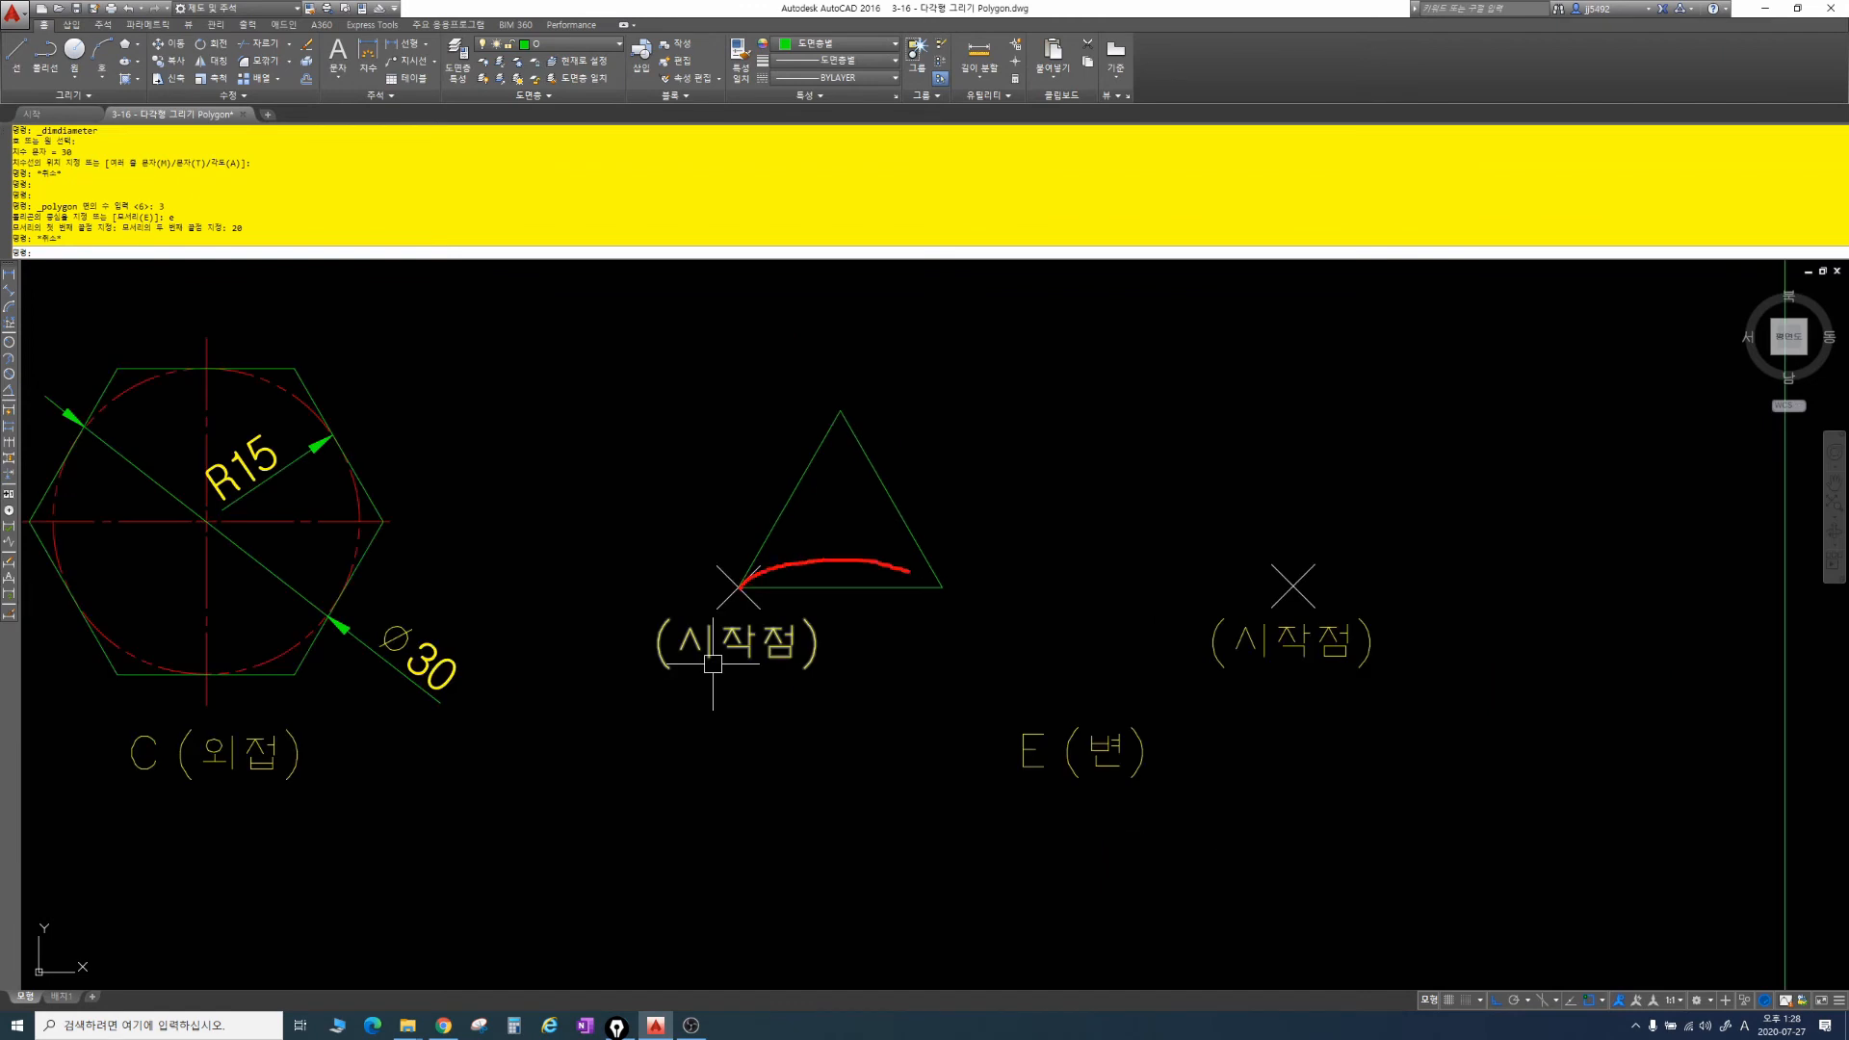
{"action": "left_click_drag", "start_coordinate": [840, 541], "coordinate": [841, 528]}
{"action": "key", "text": "Escape"}
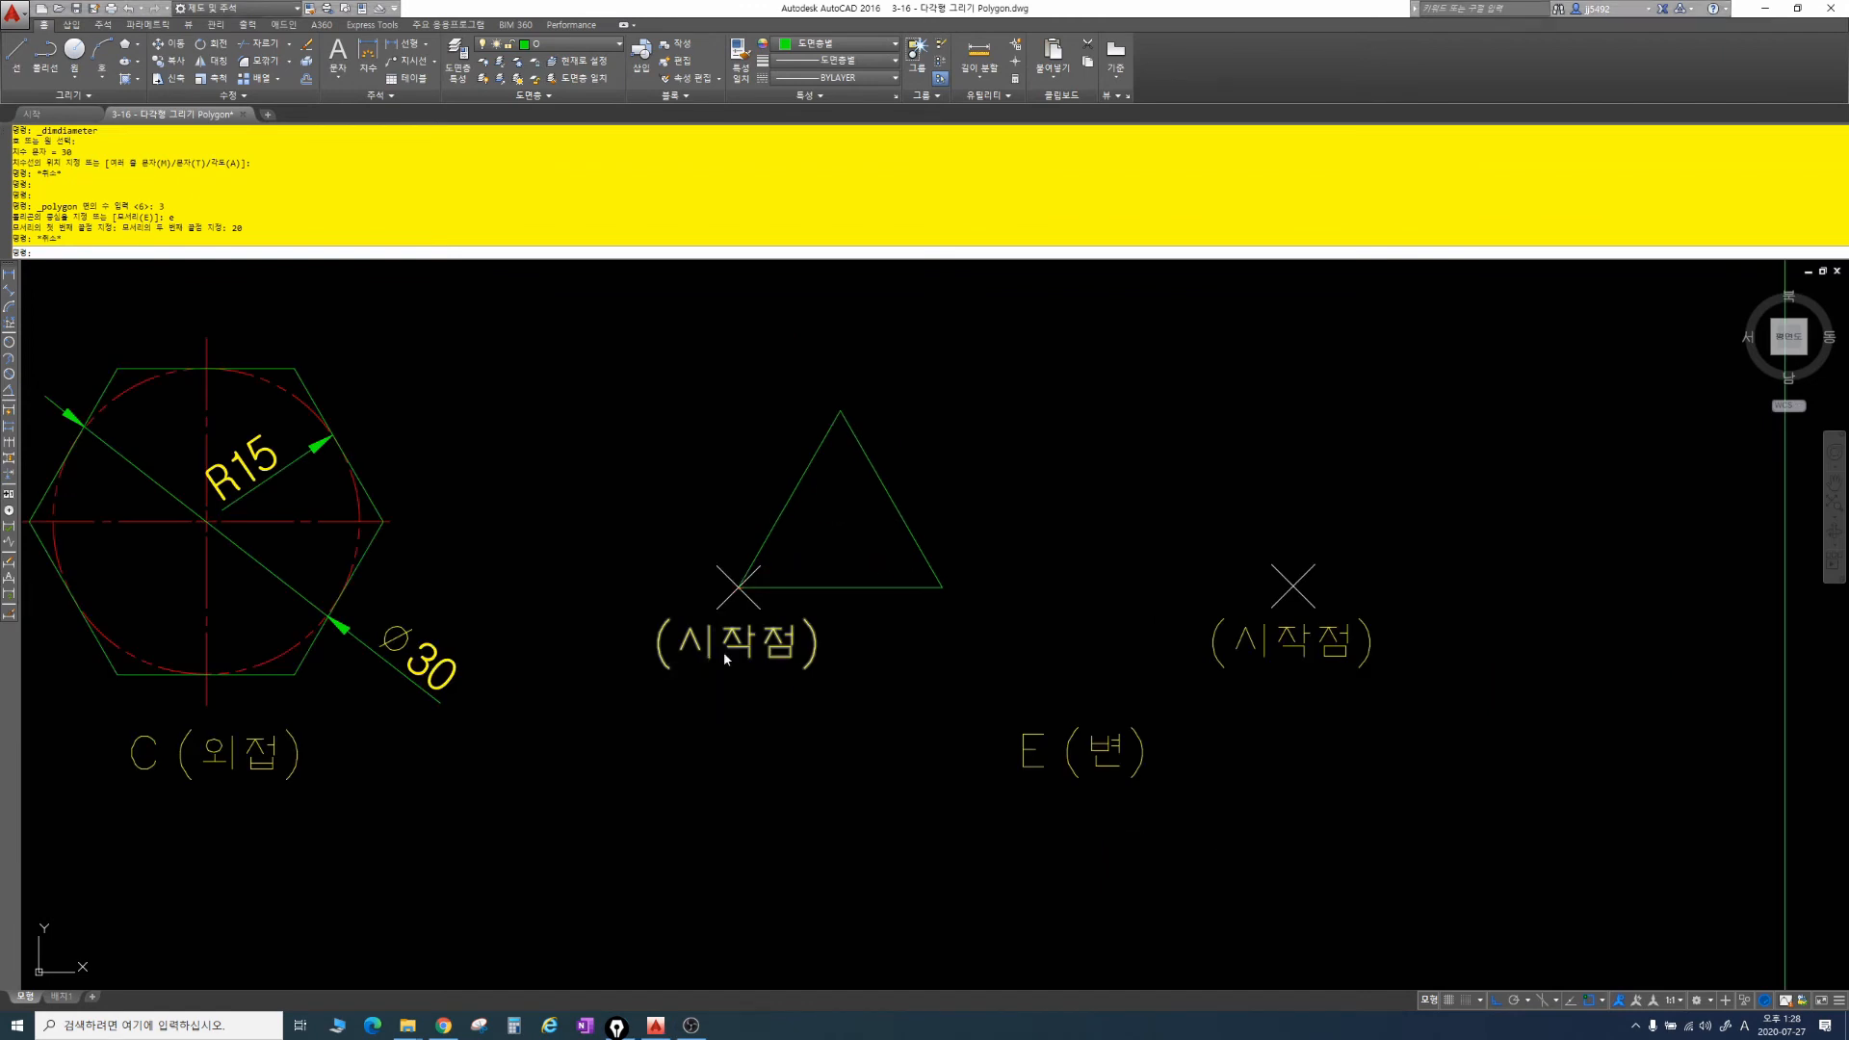
{"action": "left_click", "coordinate": [10, 280]}
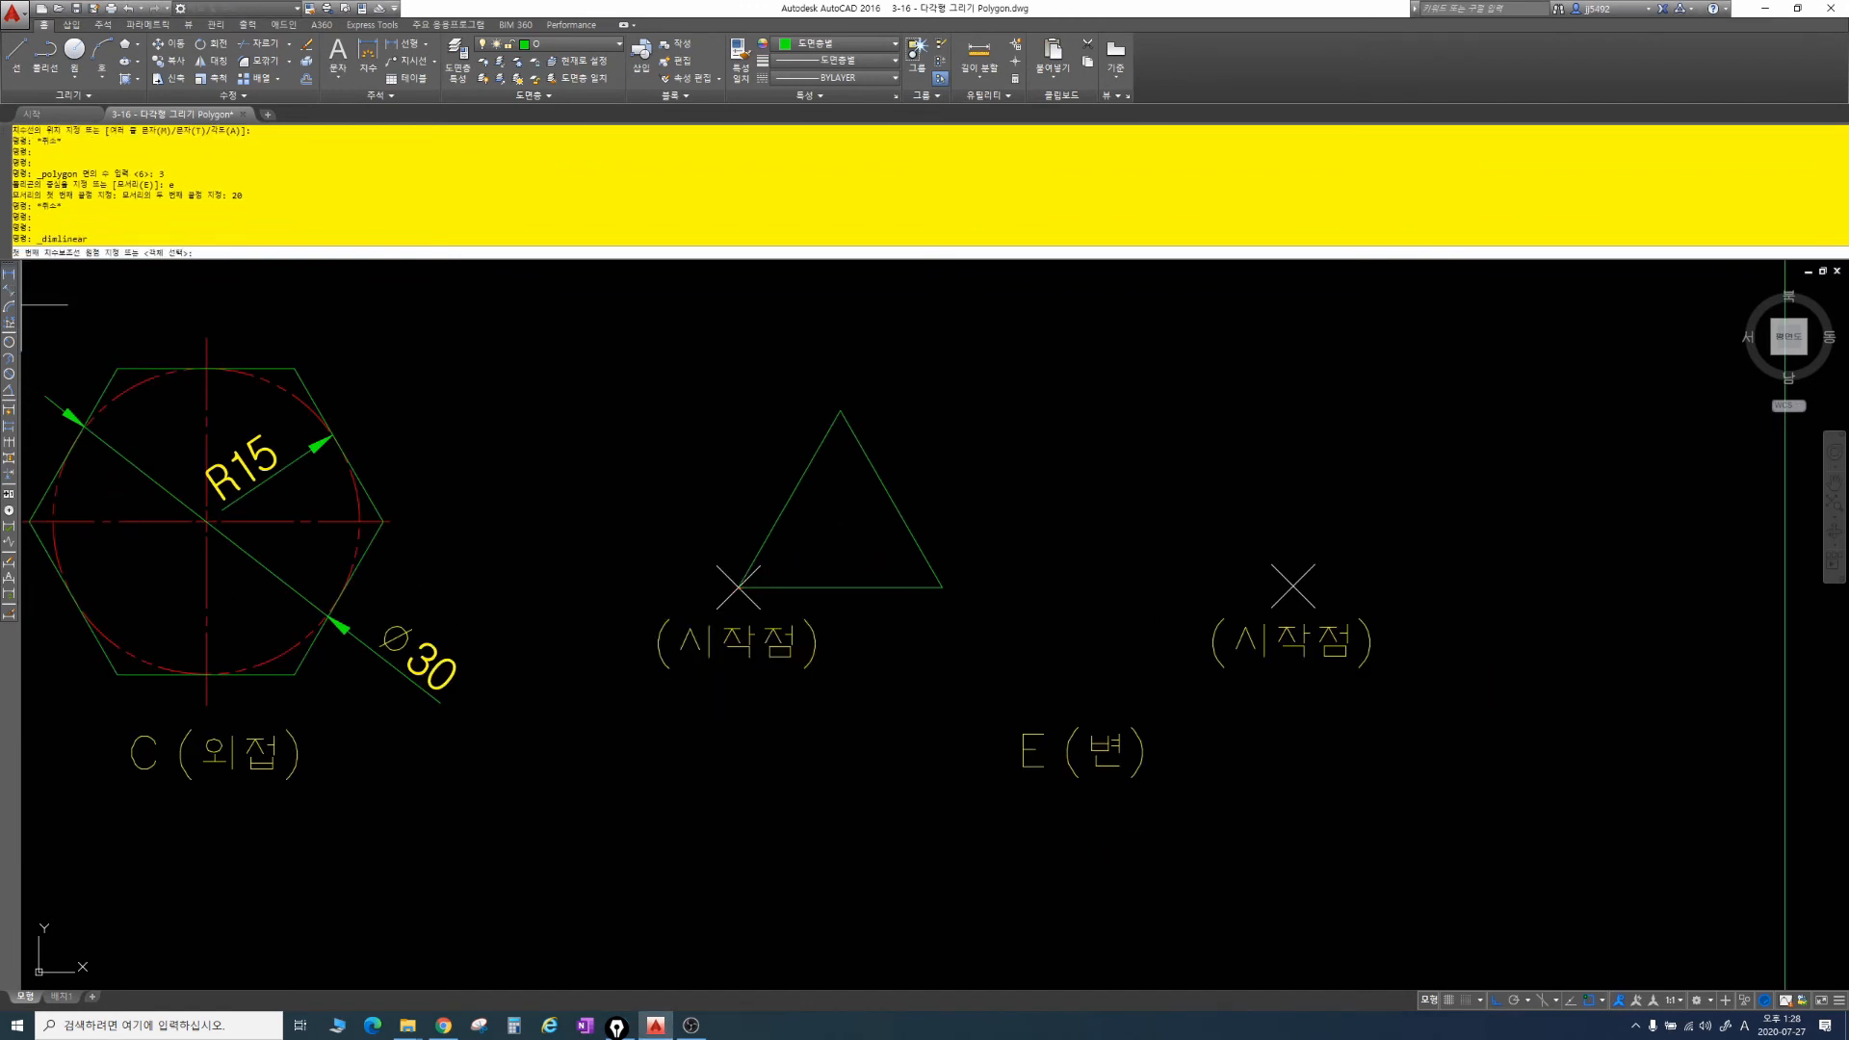
{"action": "left_click", "coordinate": [739, 588]}
{"action": "left_click", "coordinate": [942, 587]}
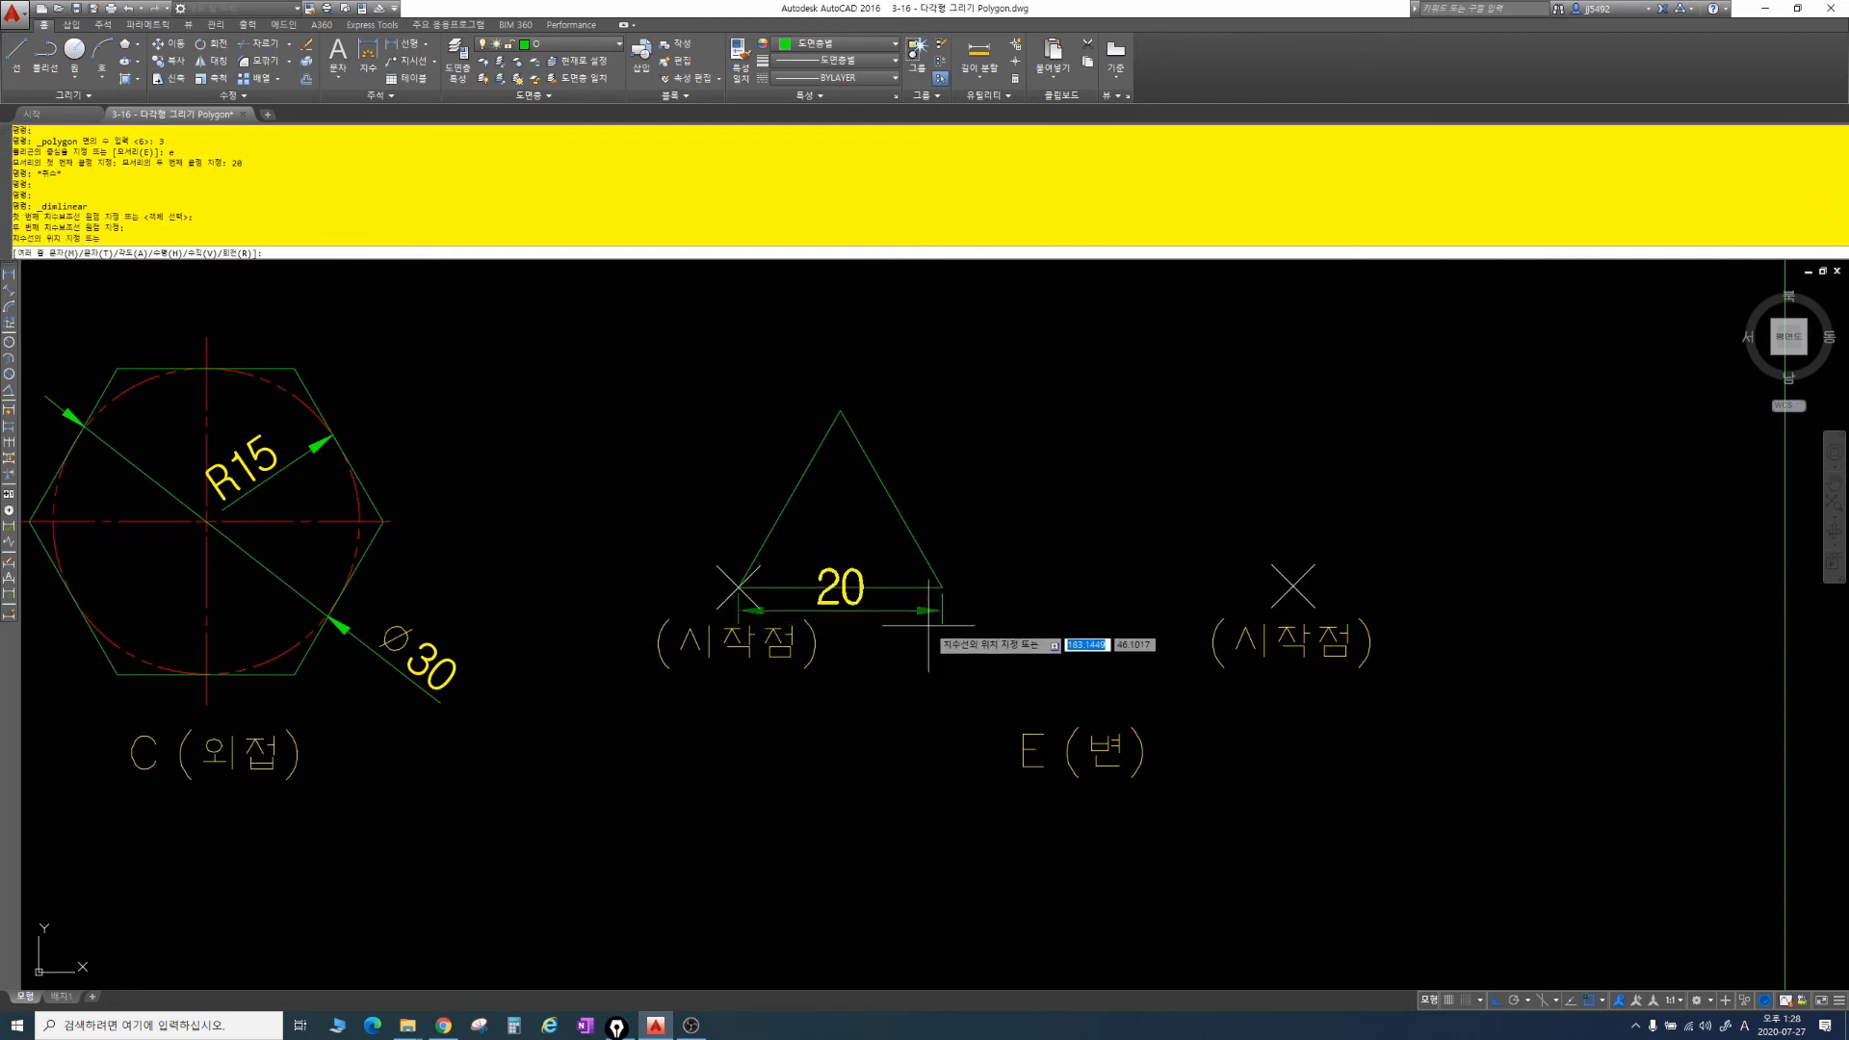
{"action": "left_click", "coordinate": [930, 744]}
{"action": "key", "text": "Escape"}
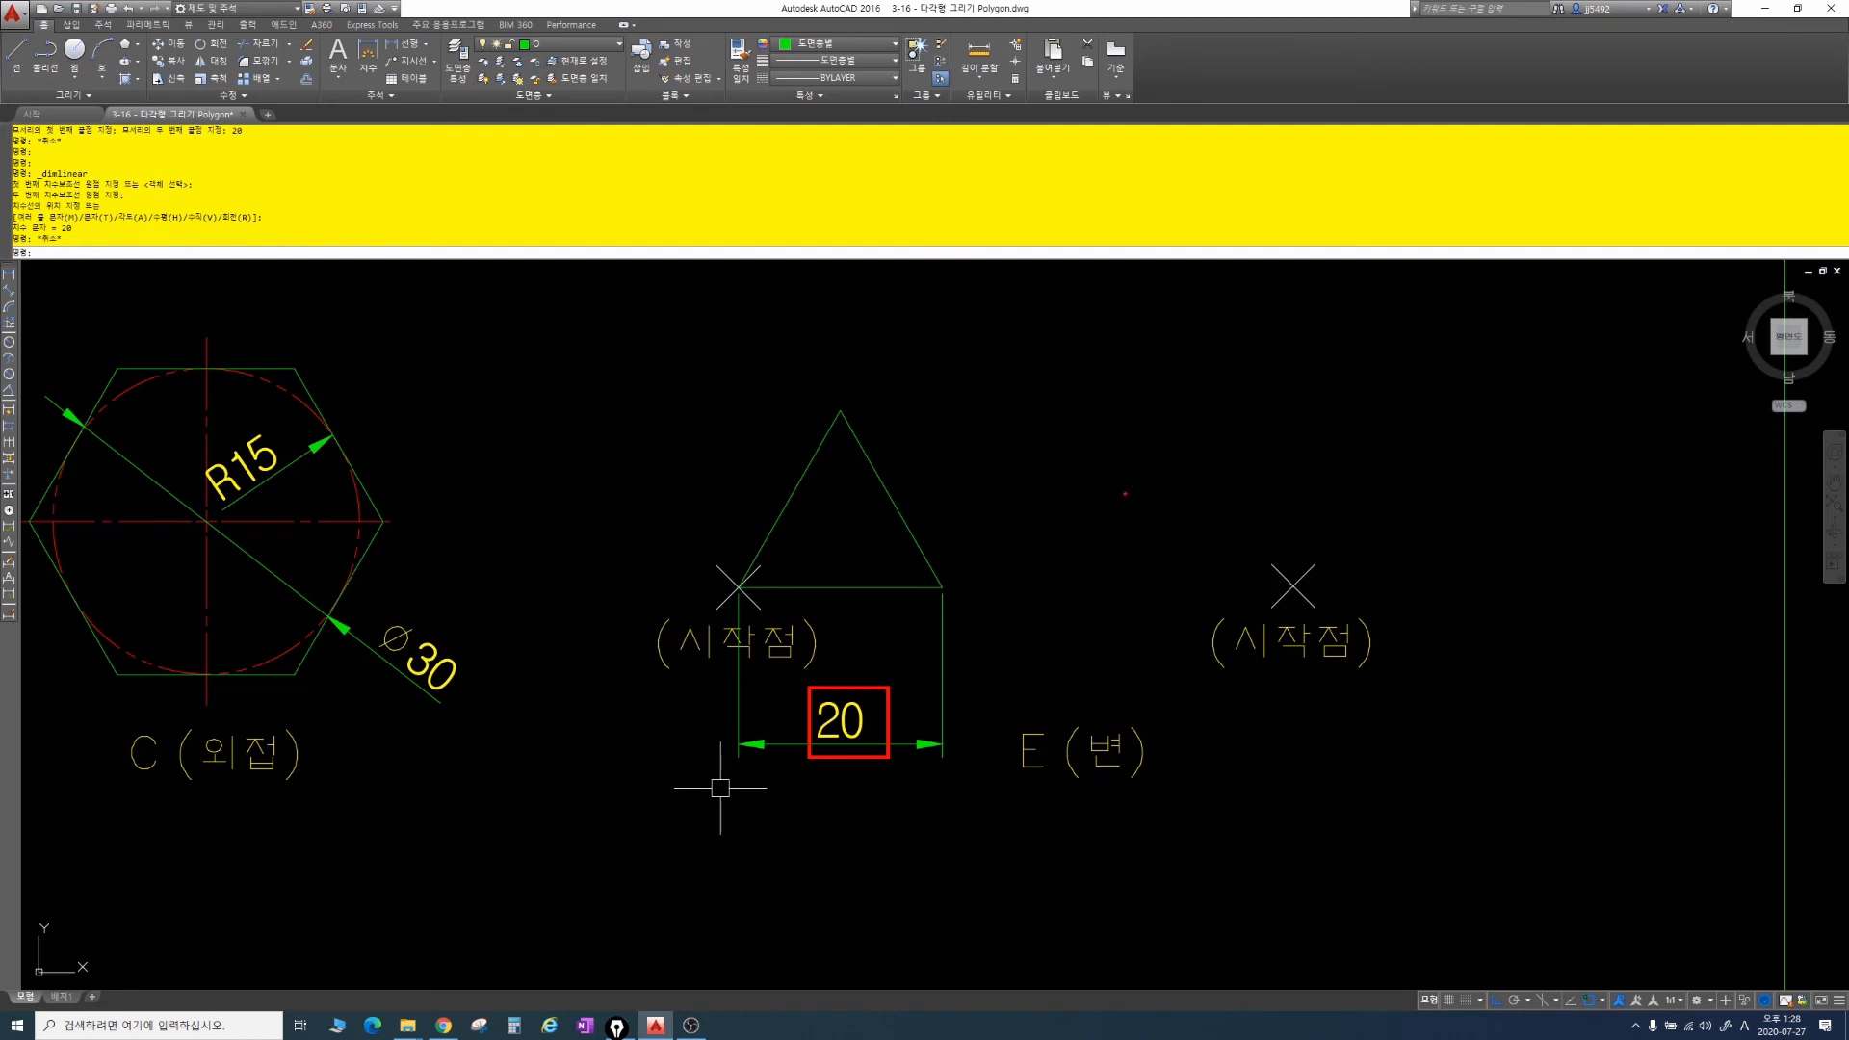
{"action": "key", "text": "Escape"}
Step: Draw a five-sided polygon by its edge, from the second (시작점) mark horizontally to the right with edge length 15
{"action": "middle_click_drag", "start_coordinate": [653, 792], "coordinate": [409, 908]}
{"action": "scroll", "coordinate": [699, 700], "scroll_direction": "down", "scroll_amount": 4}
{"action": "middle_click_drag", "start_coordinate": [702, 698], "coordinate": [639, 846]}
{"action": "scroll", "coordinate": [663, 779], "scroll_direction": "up", "scroll_amount": 2}
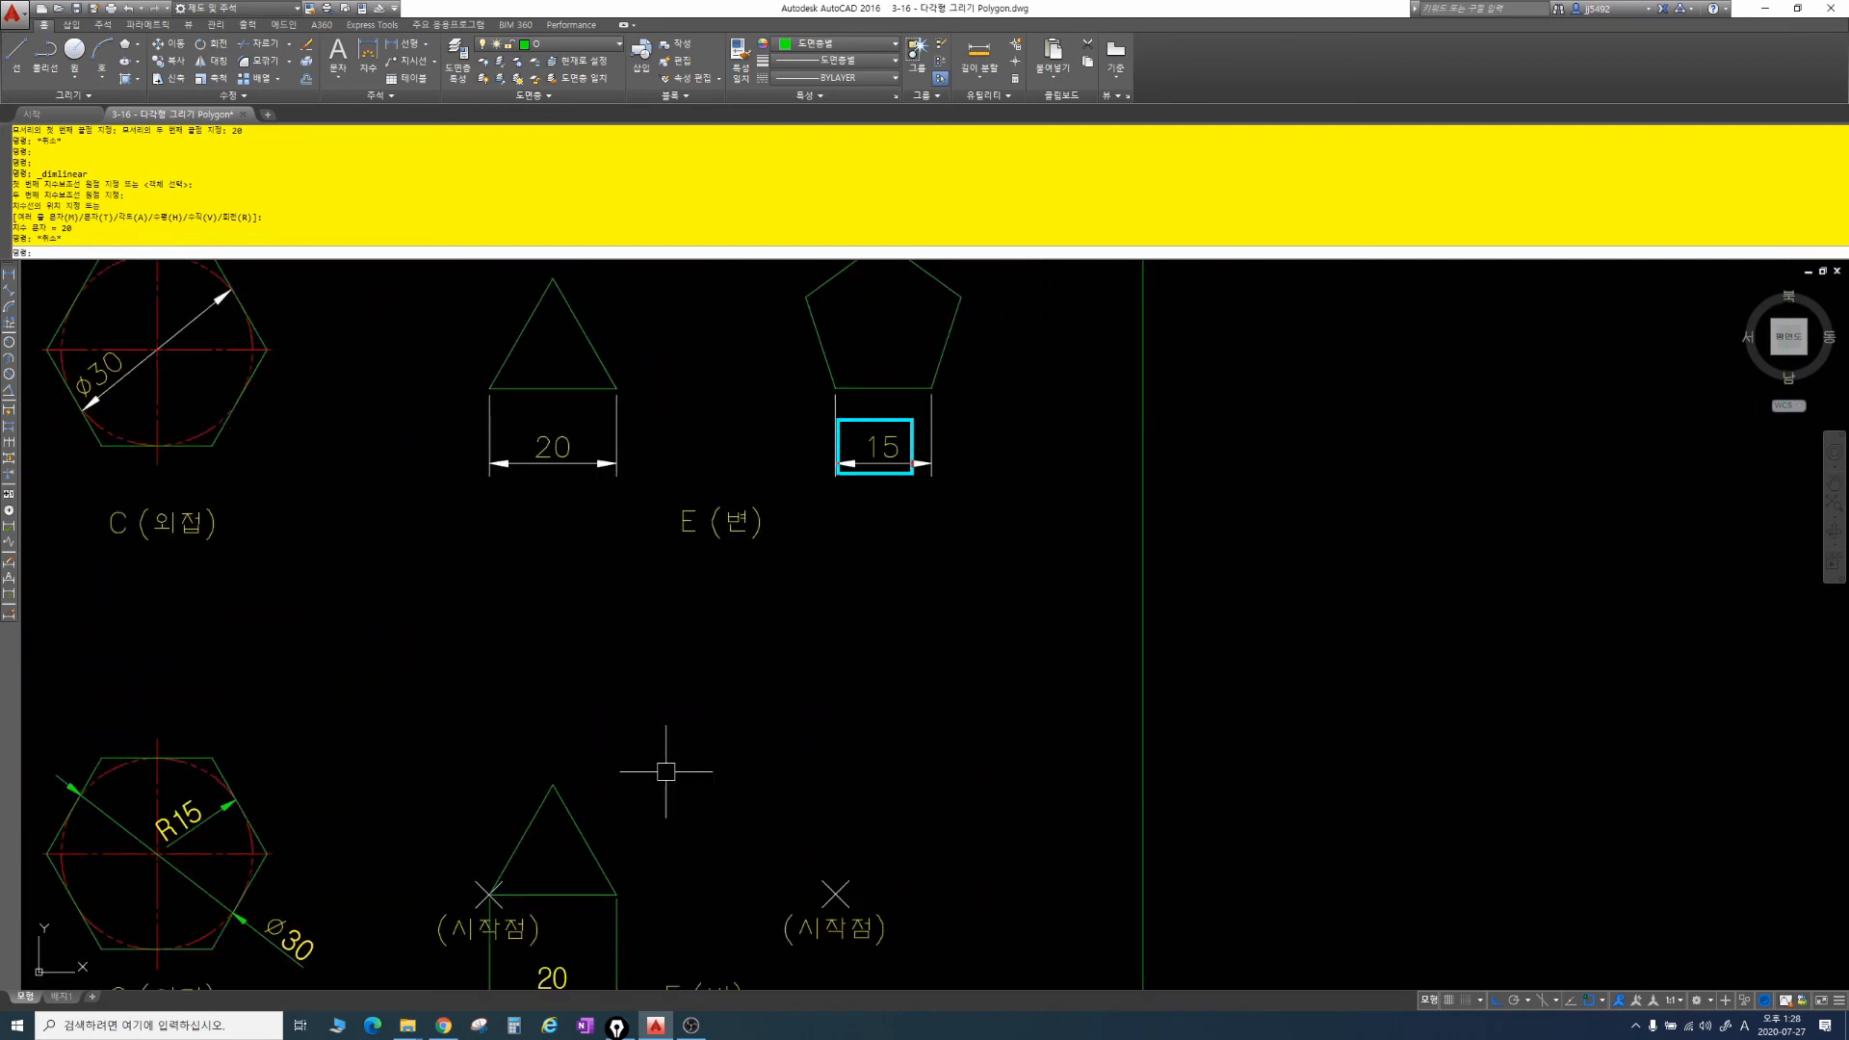
{"action": "key", "text": "Escape"}
{"action": "key", "text": "Escape"}
{"action": "type", "text": "pol"}
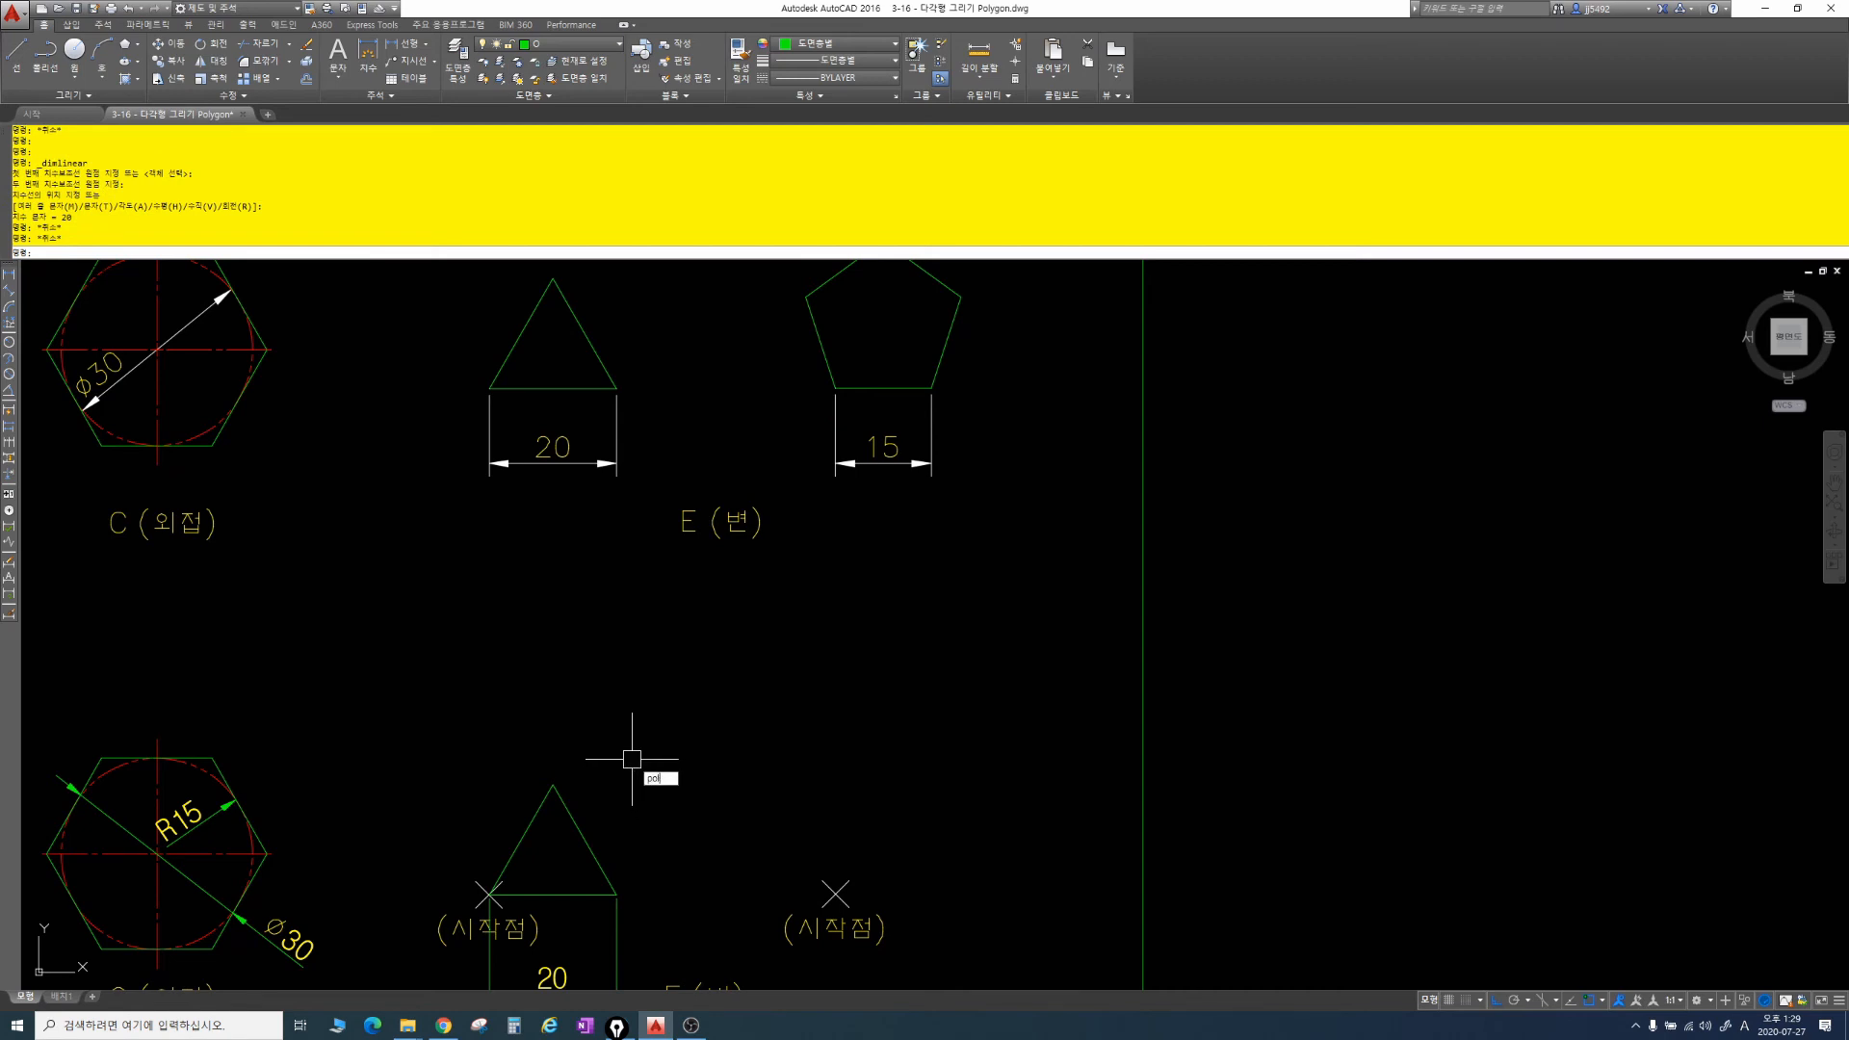
{"action": "key", "text": "Return"}
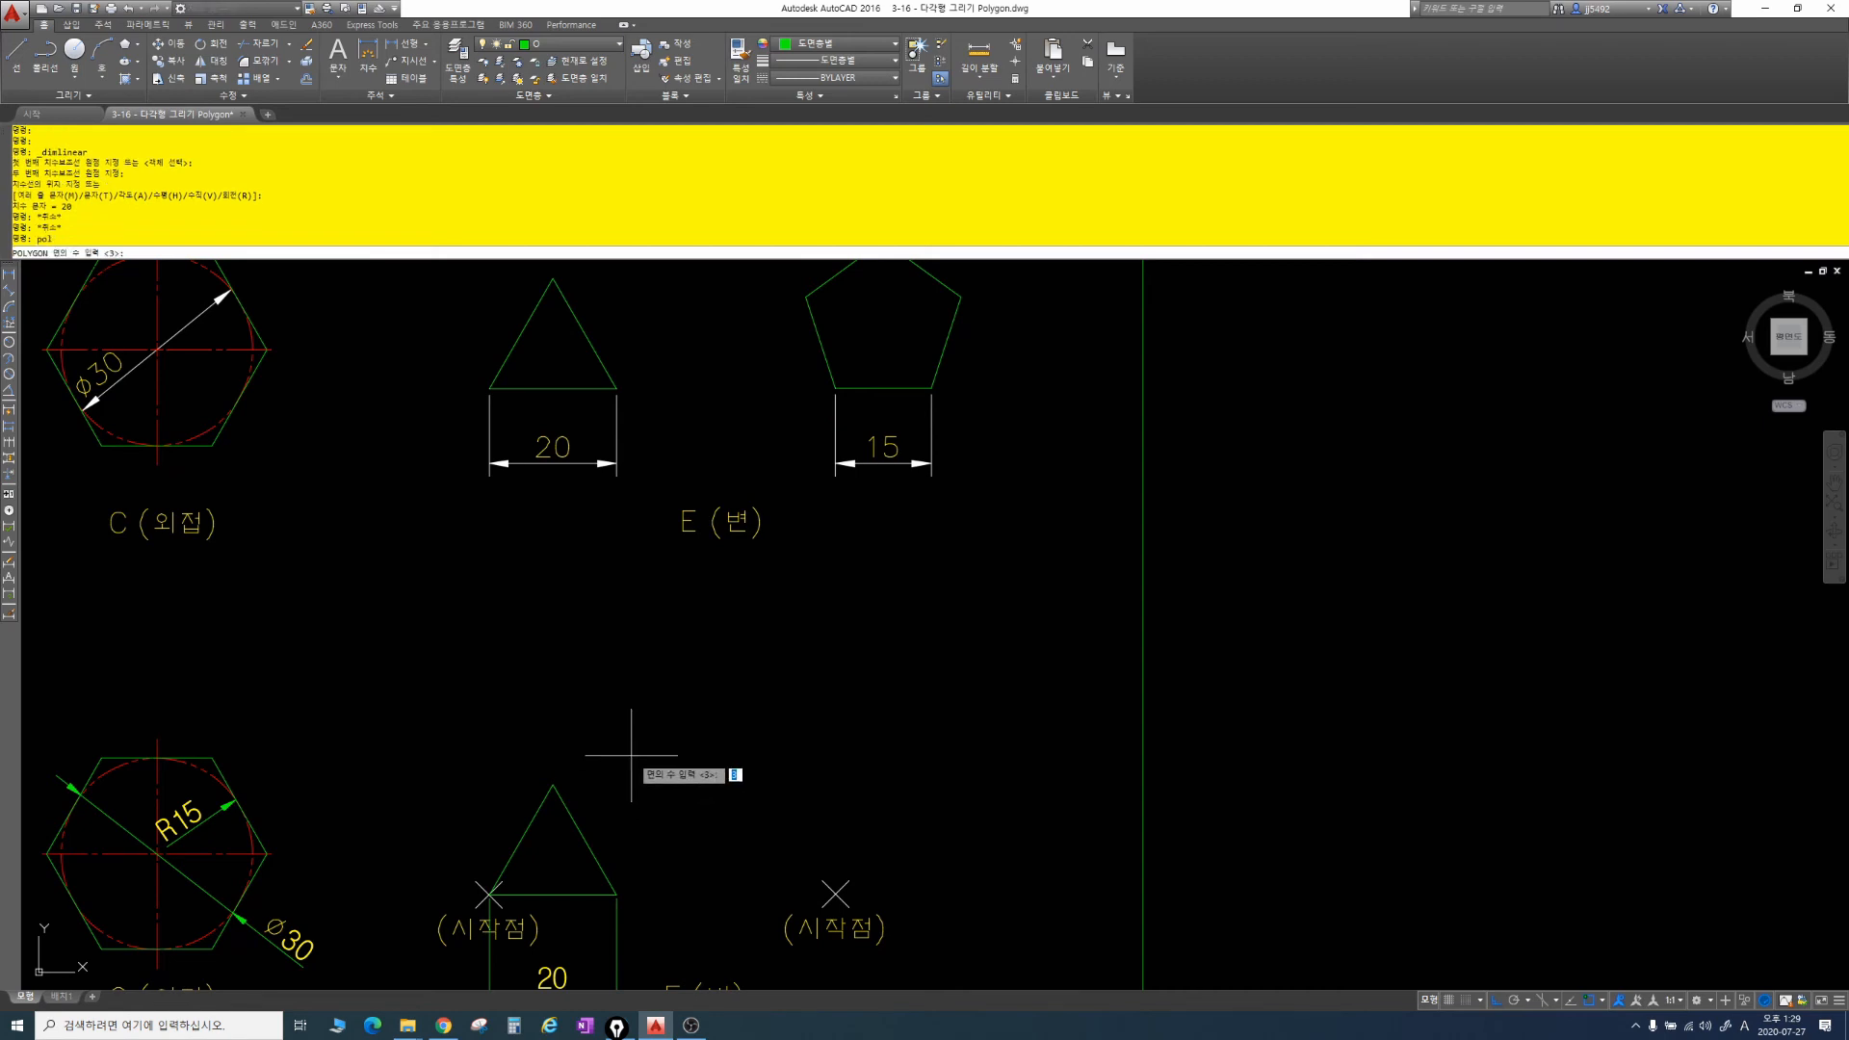
{"action": "type", "text": "5"}
{"action": "key", "text": "Return"}
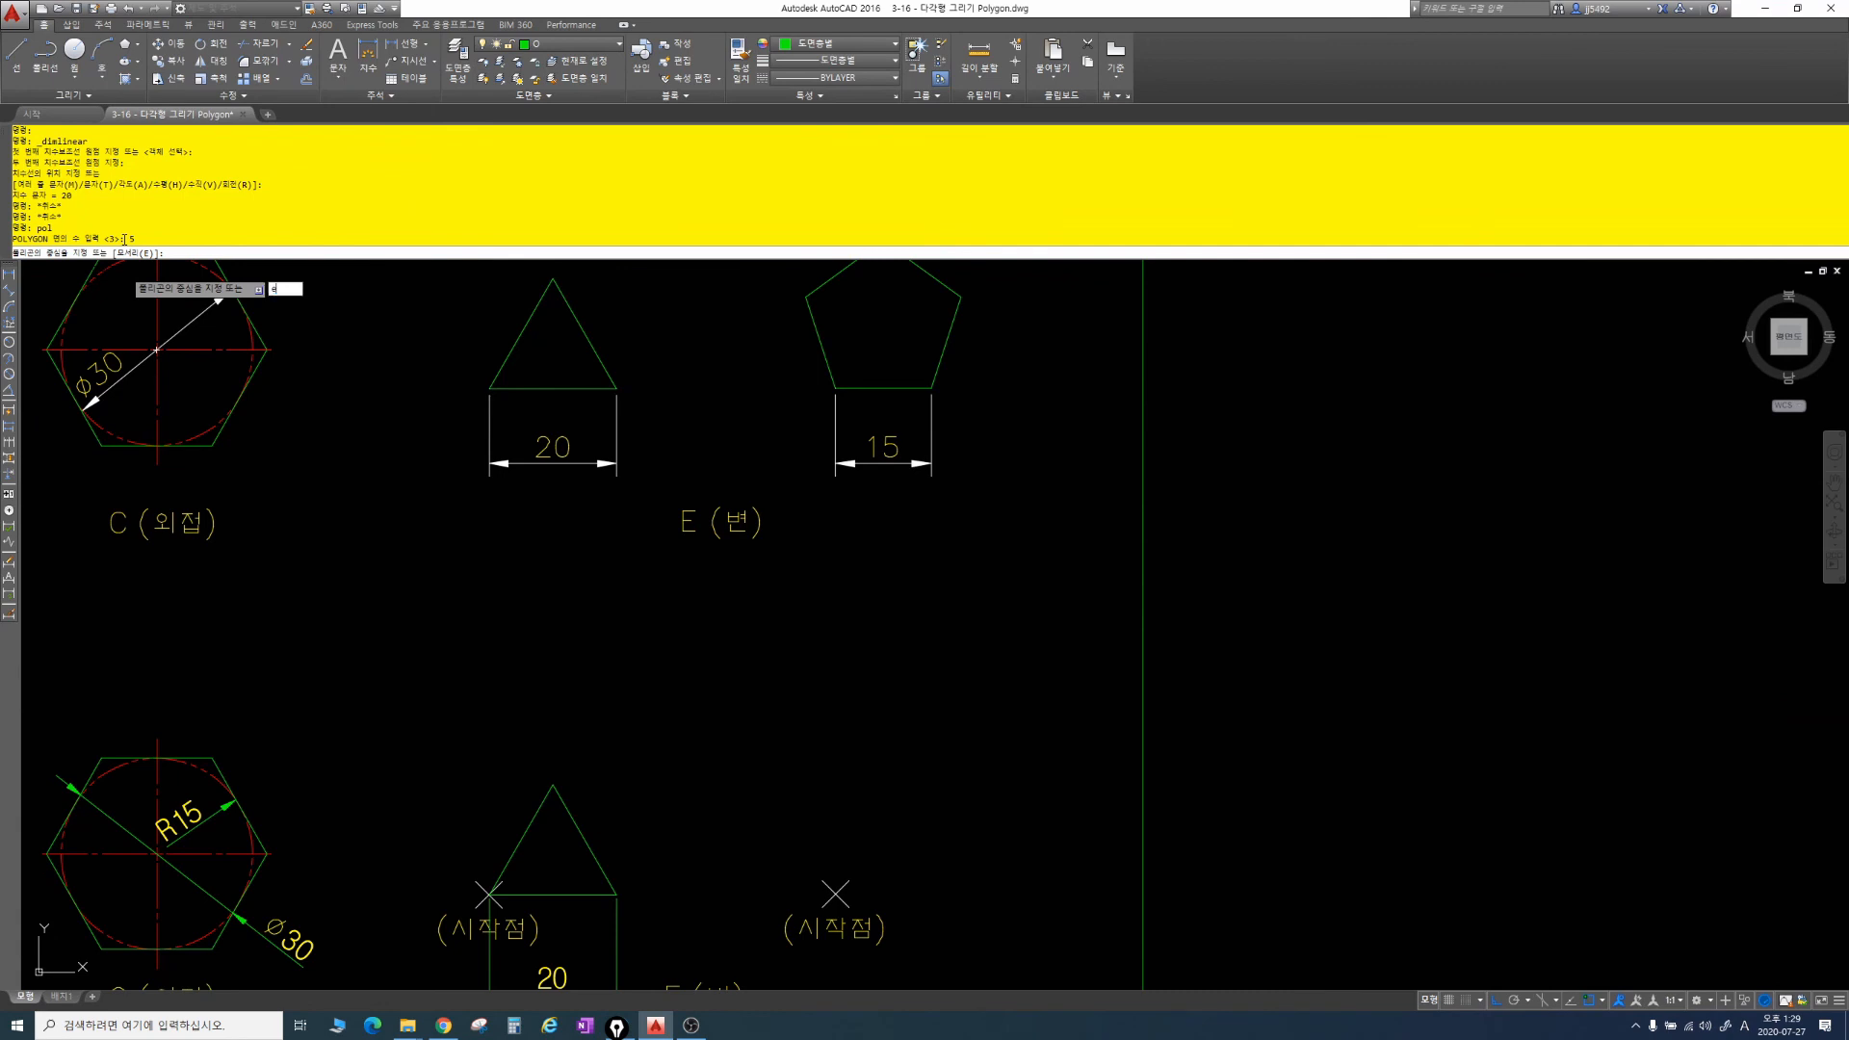
{"action": "type", "text": "e"}
{"action": "key", "text": "Return"}
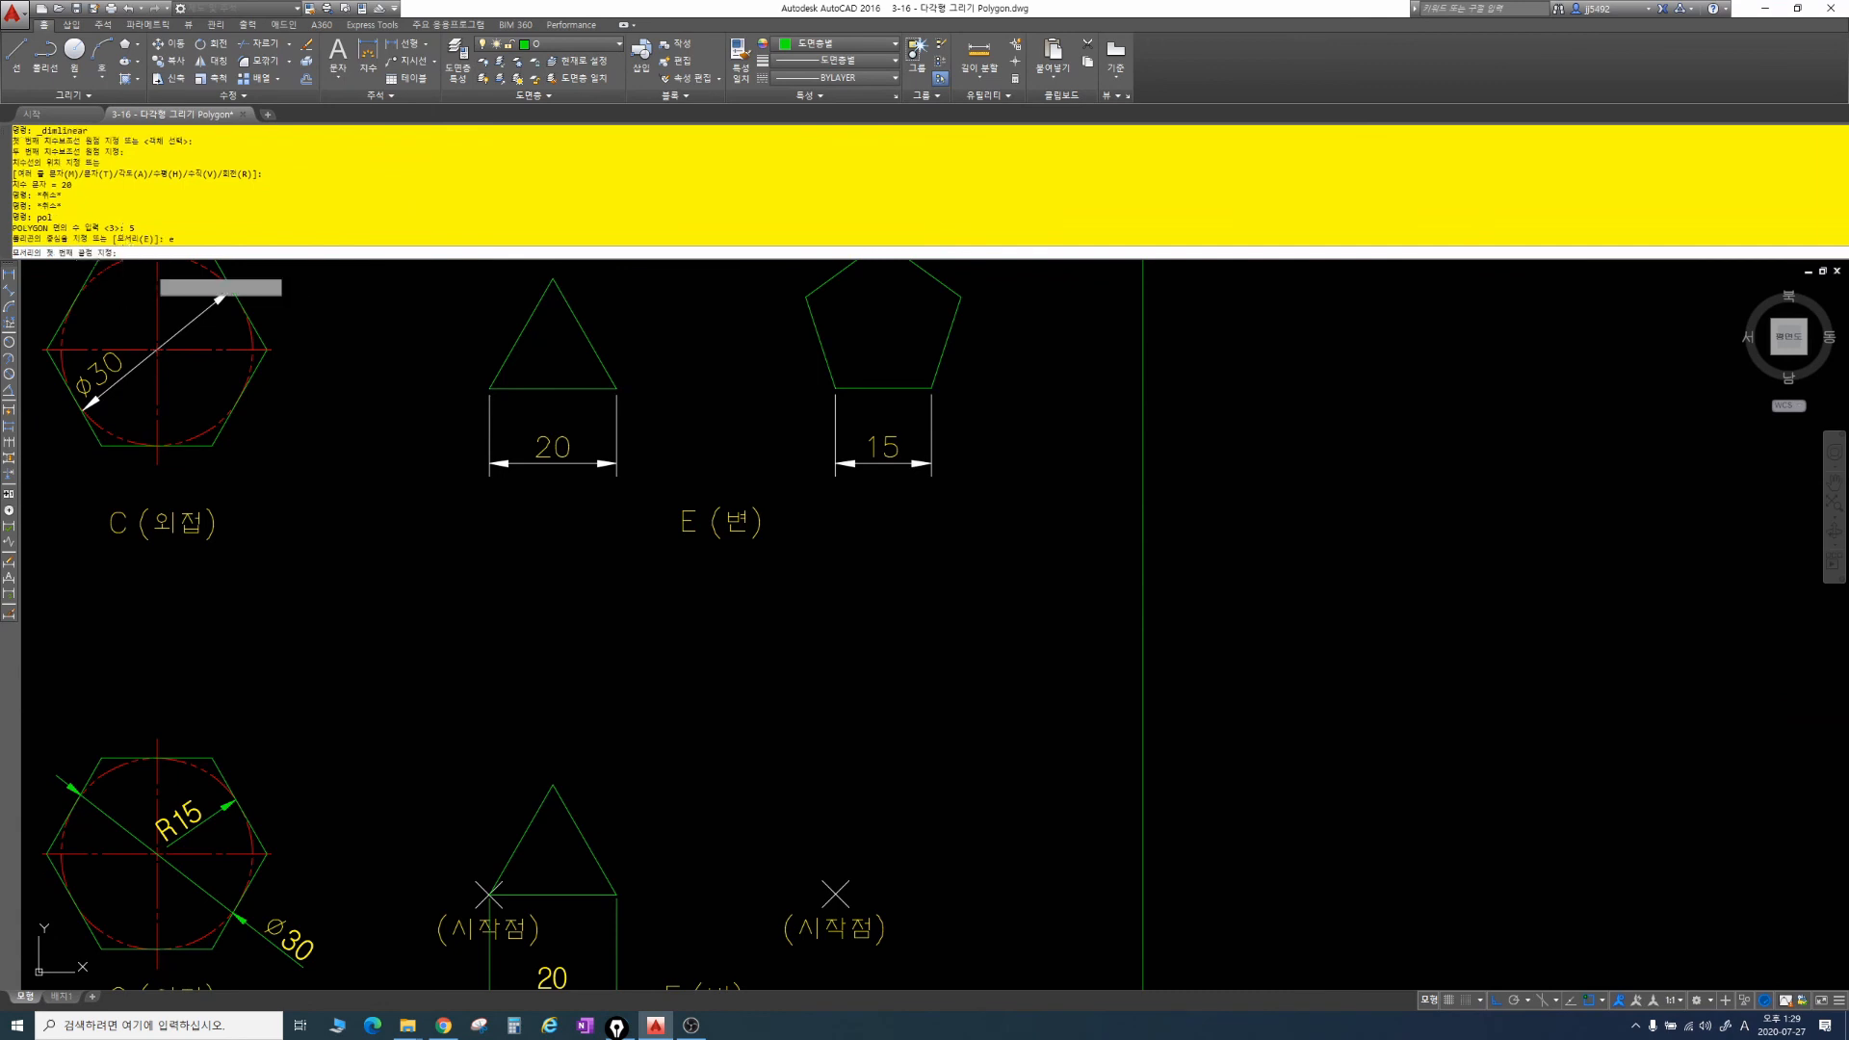
{"action": "left_click", "coordinate": [834, 890]}
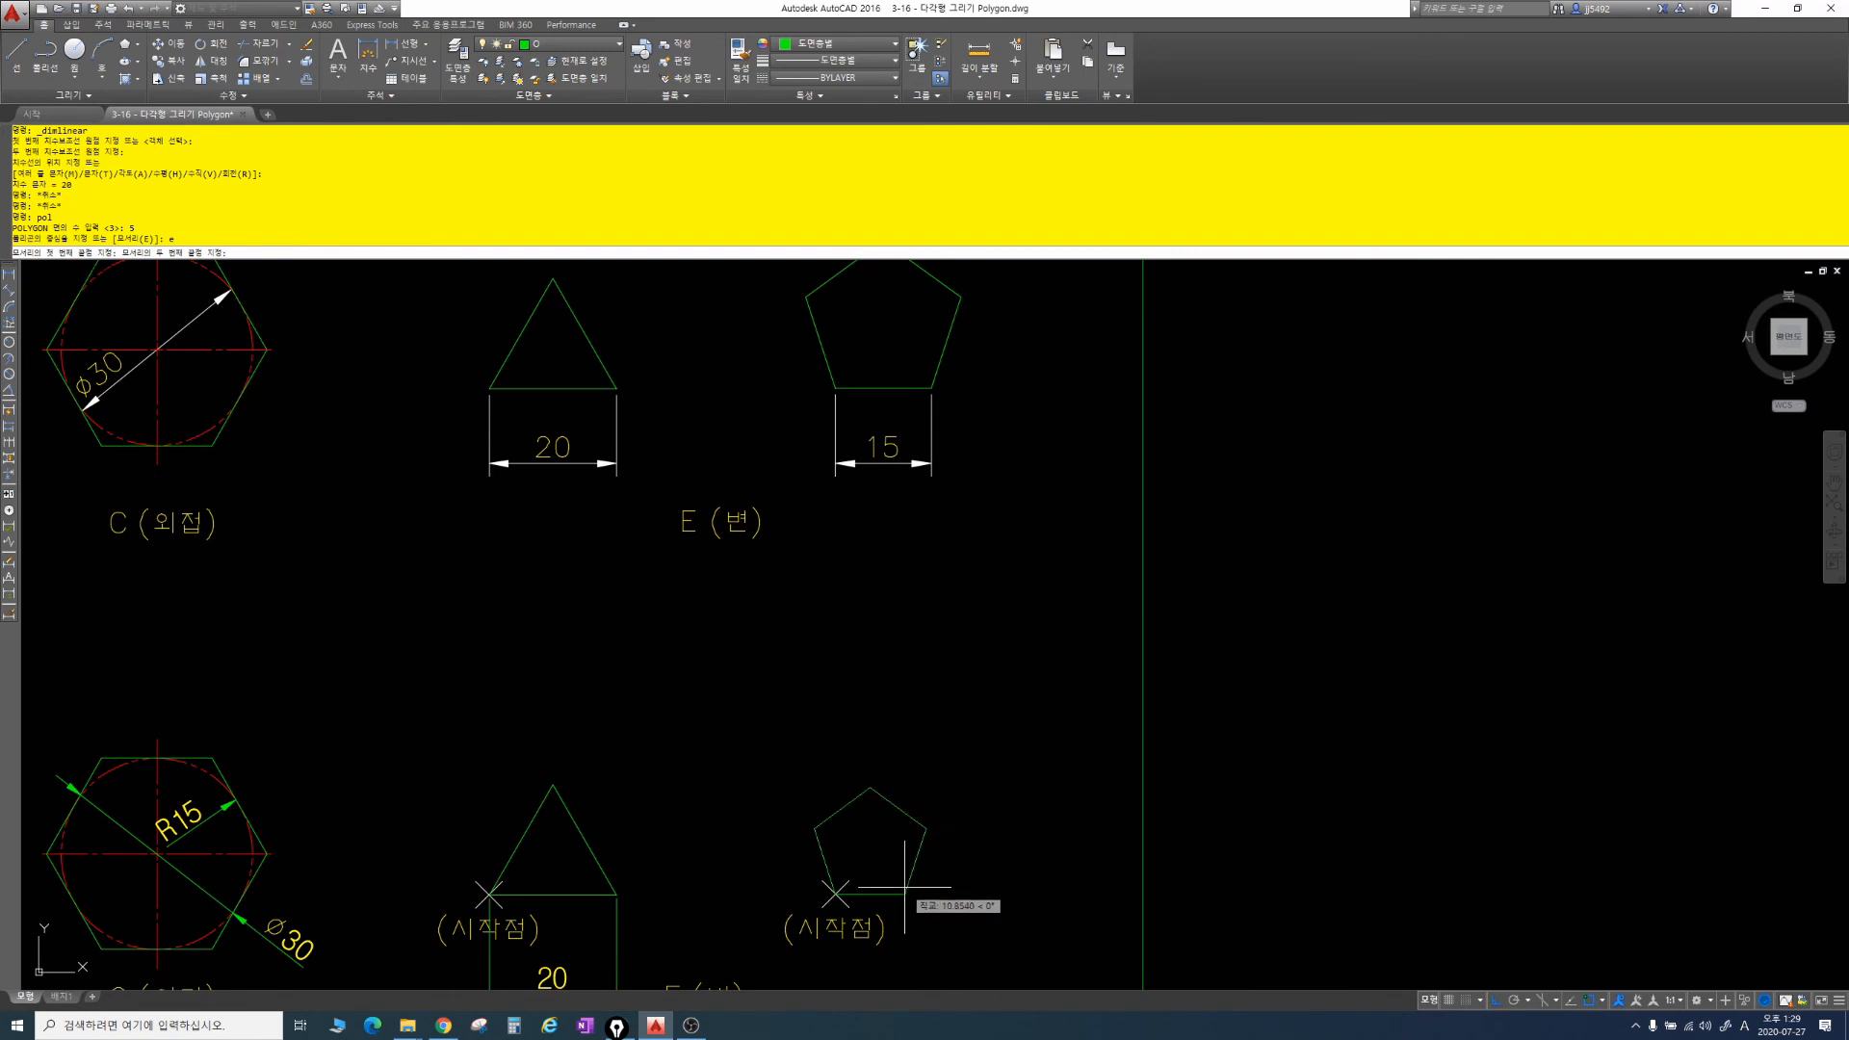
{"action": "type", "text": "15"}
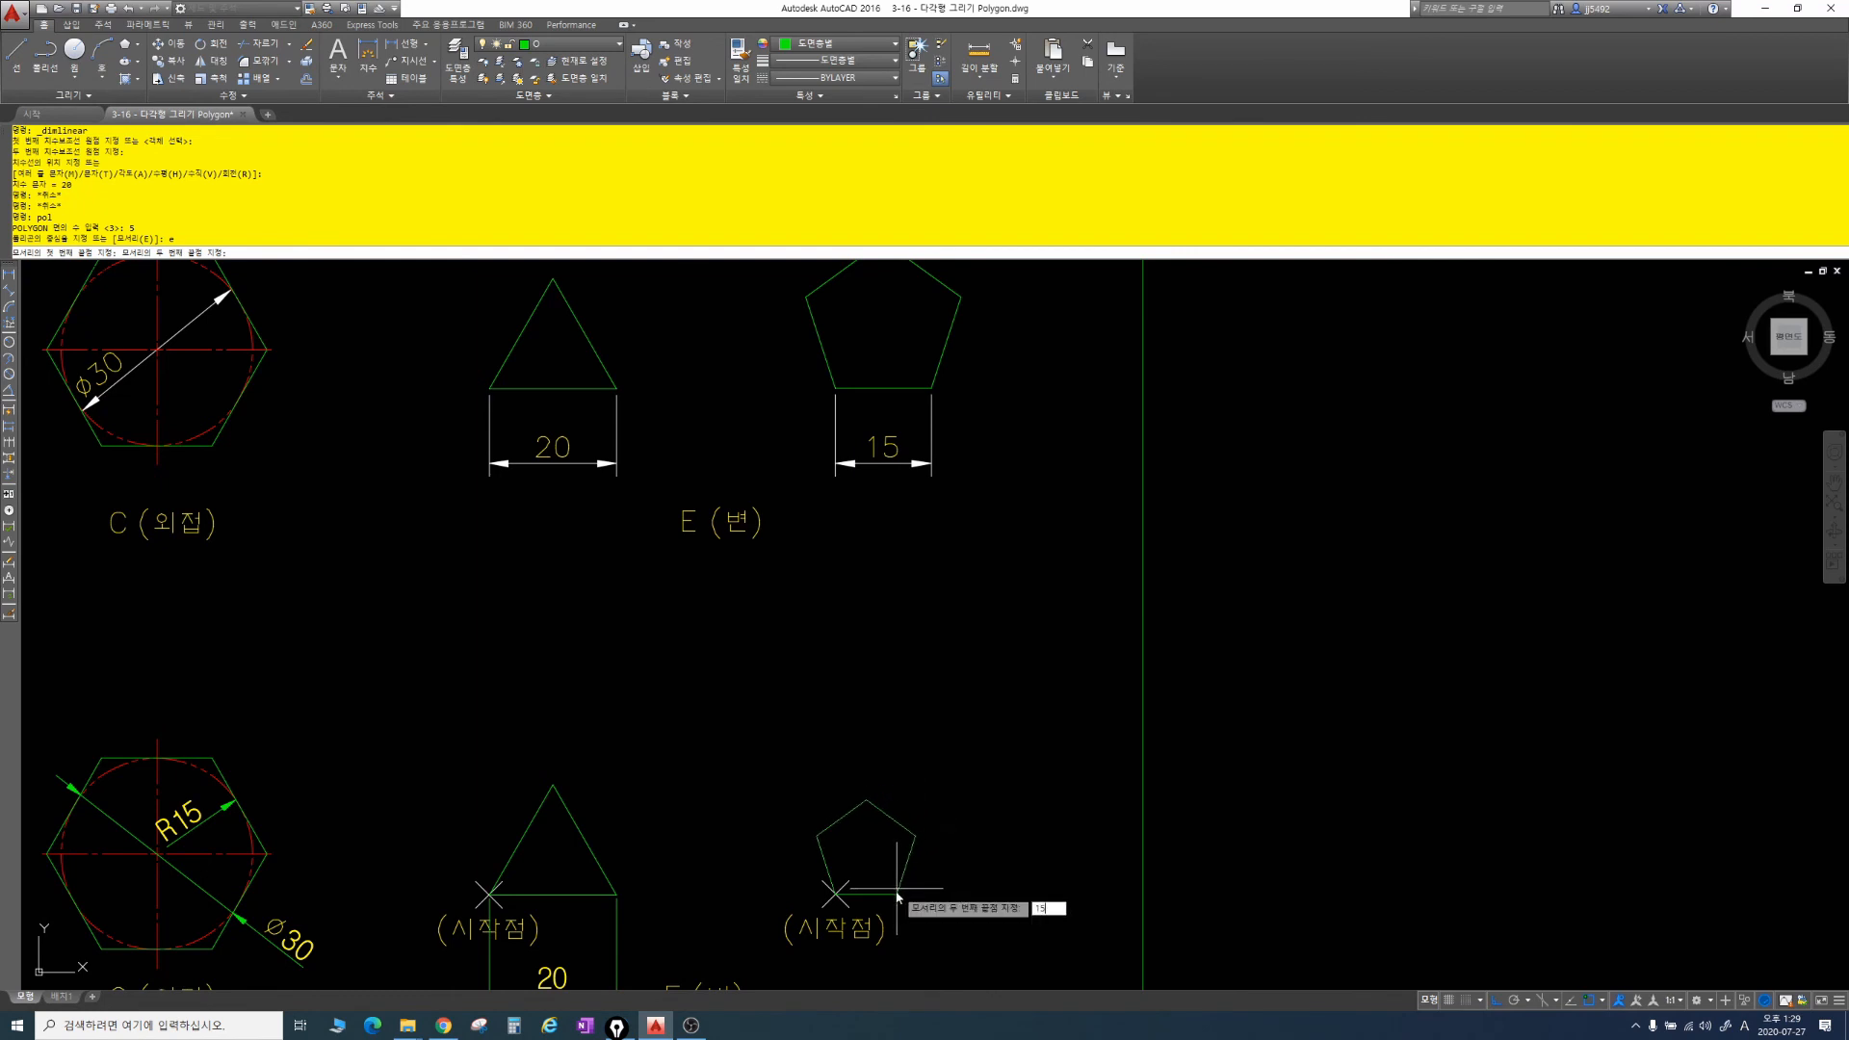
{"action": "key", "text": "Return"}
{"action": "key", "text": "Escape"}
Step: Add a linear dimension to the base of the lower pentagon, placed below its (시작점) label
{"action": "middle_click_drag", "start_coordinate": [896, 895], "coordinate": [877, 675]}
{"action": "scroll", "coordinate": [876, 675], "scroll_direction": "up", "scroll_amount": 2}
{"action": "key", "text": "Escape"}
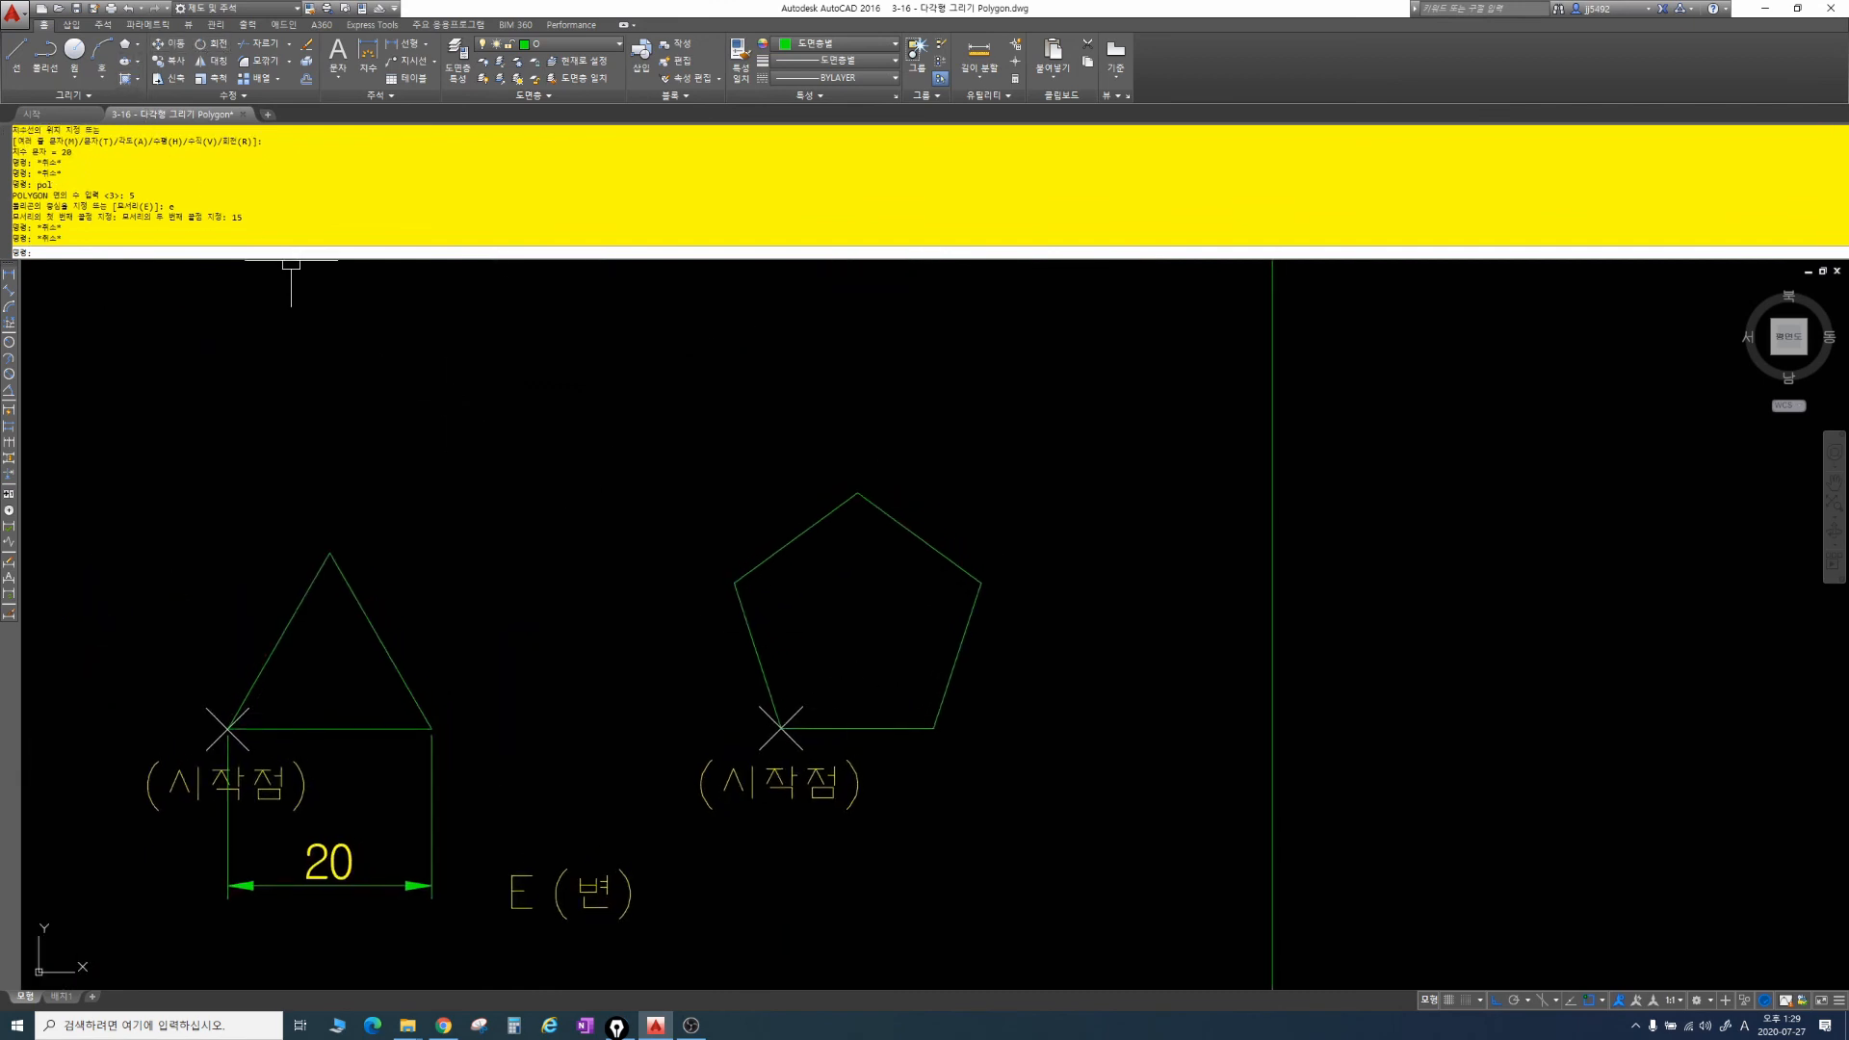
{"action": "left_click", "coordinate": [8, 275]}
{"action": "left_click", "coordinate": [780, 729]}
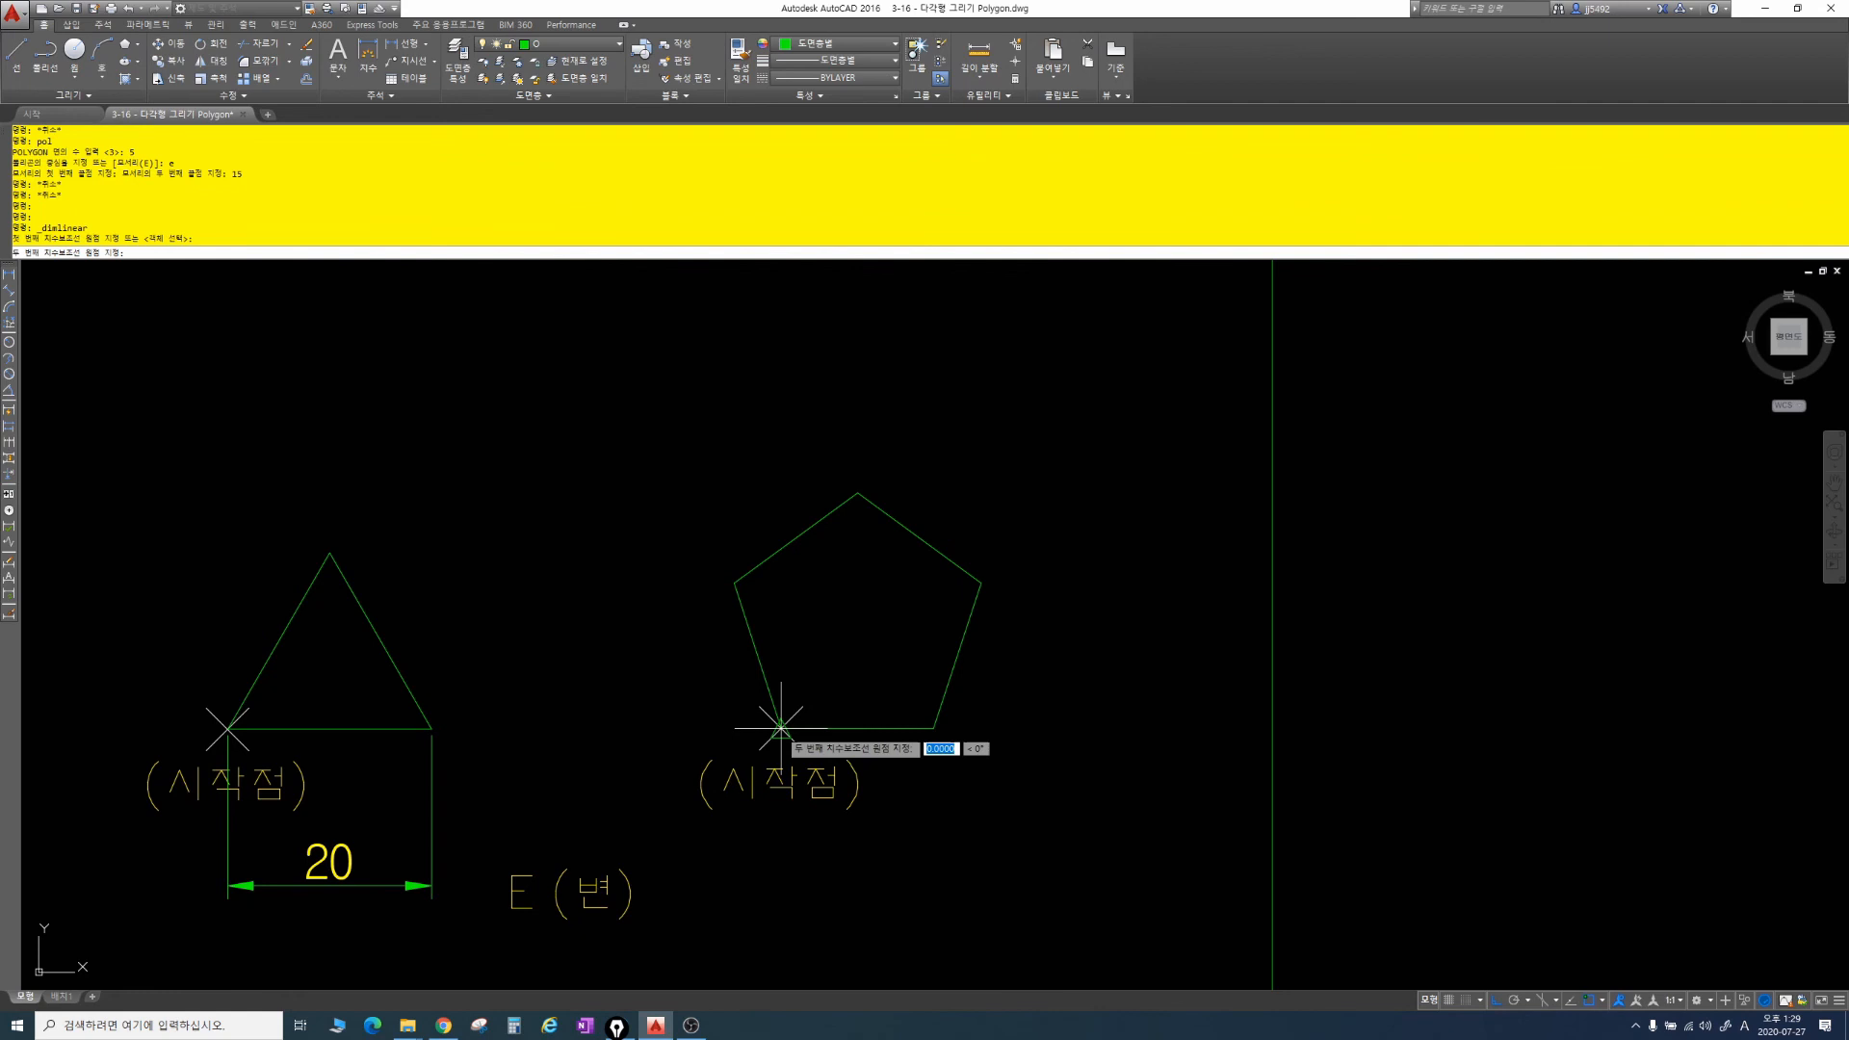
{"action": "left_click", "coordinate": [935, 729]}
{"action": "left_click", "coordinate": [916, 884]}
{"action": "scroll", "coordinate": [948, 672], "scroll_direction": "down", "scroll_amount": 4}
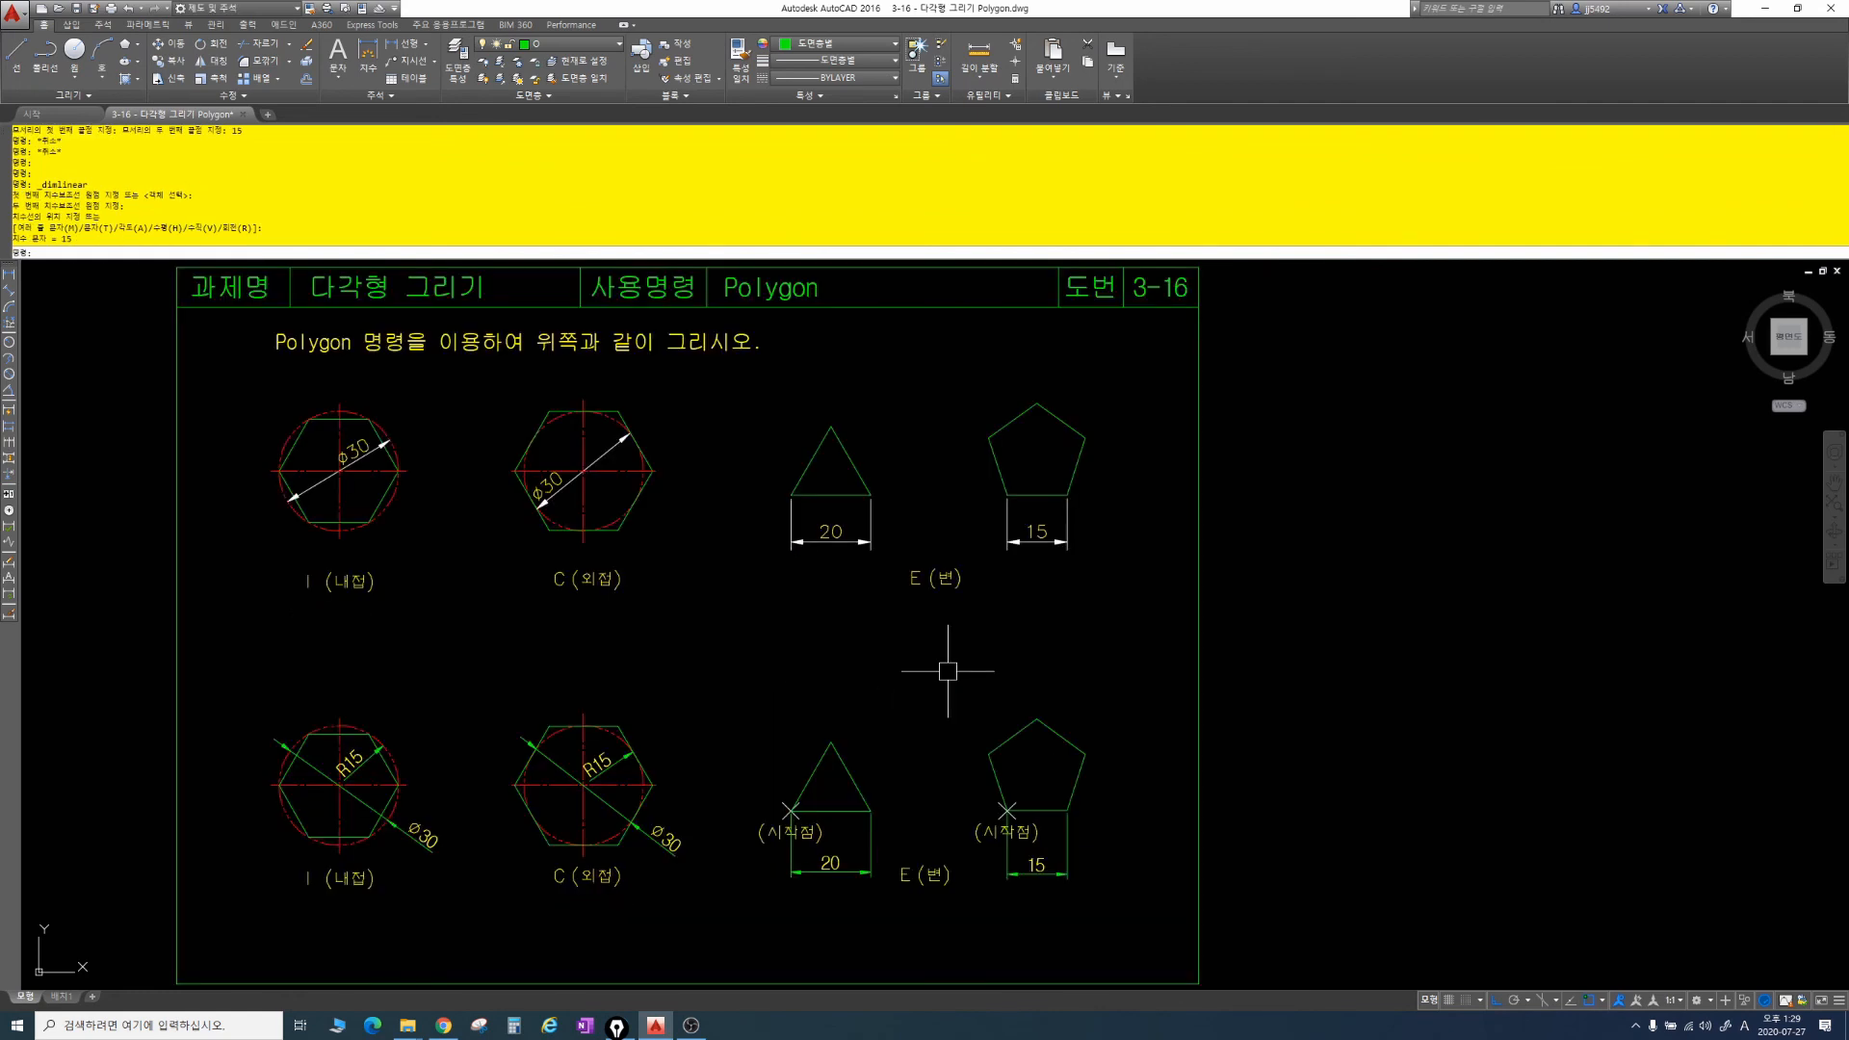